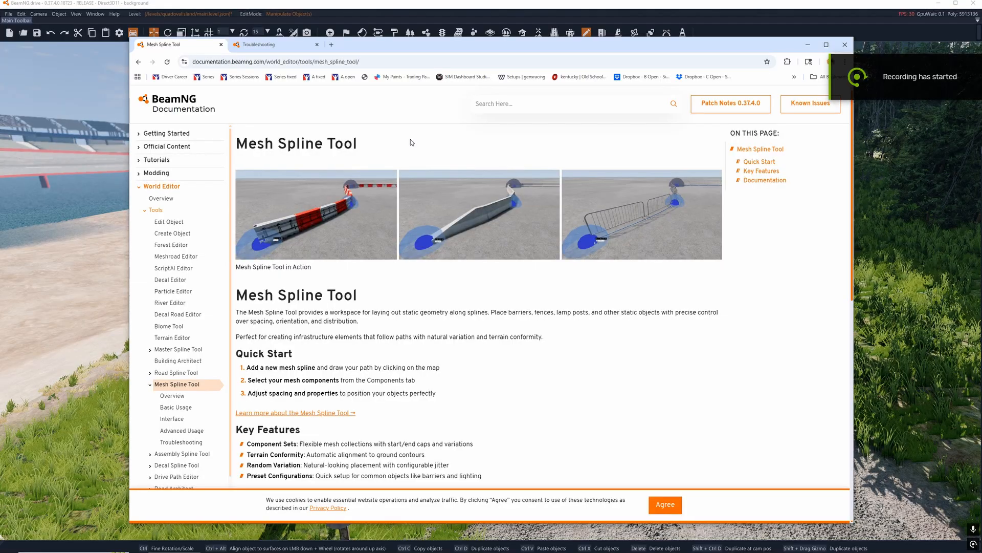
Step: Read the Mesh Spline Tool documentation page and open its Overview to review what the tool does and can create
mouse_move(411, 41)
mouse_down()
mouse_move(381, 45)
mouse_move(384, 88)
mouse_move(416, 59)
mouse_move(401, 54)
mouse_up()
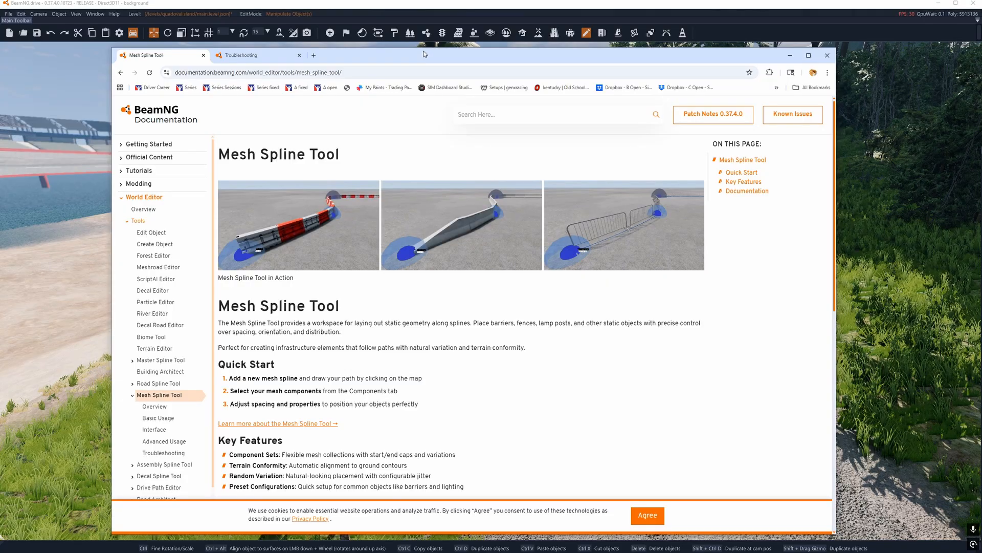
scroll(348, 338, down, 2)
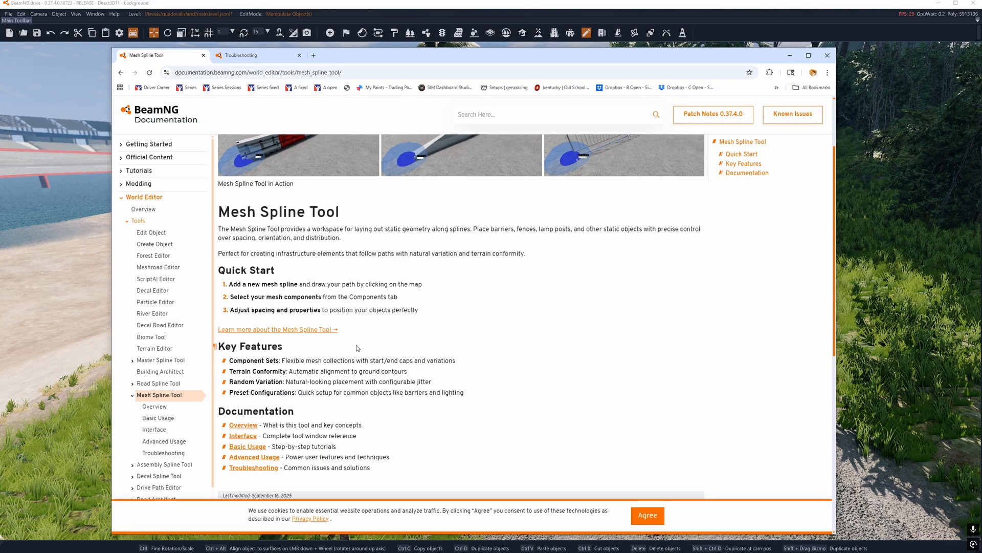
scroll(357, 348, up, 2)
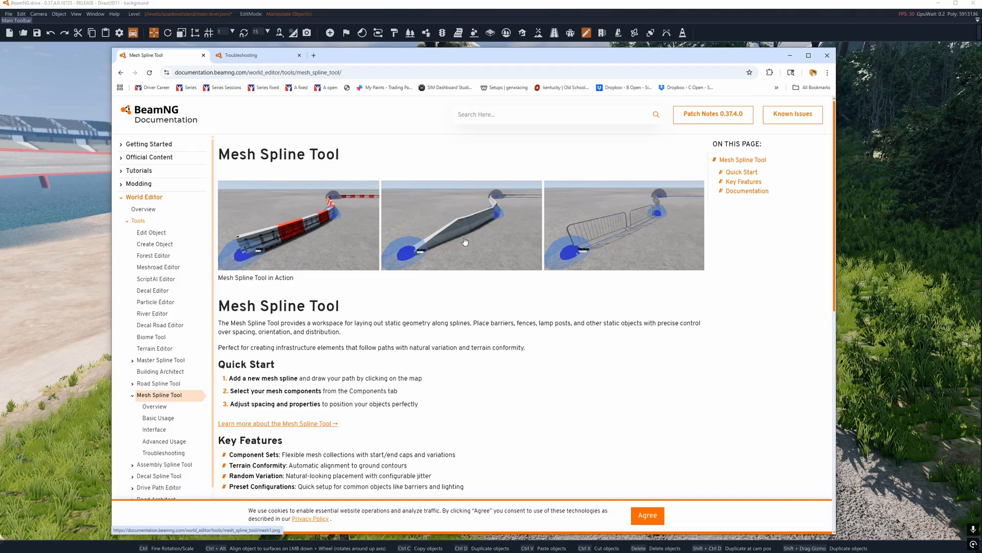
scroll(465, 241, down, 2)
click(276, 321)
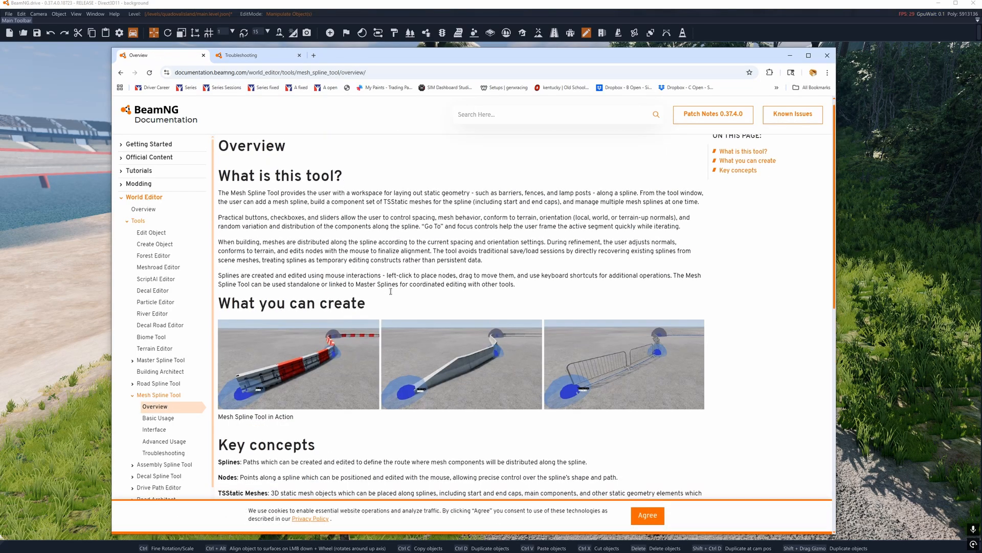
scroll(390, 291, down, 12)
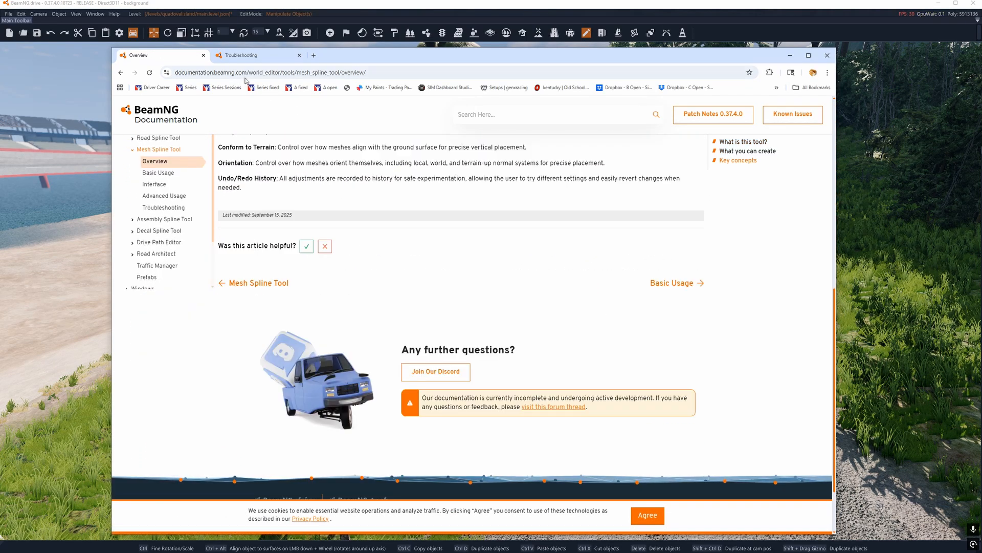
Step: Open the Mesh Spline Tool Troubleshooting page and read the terrain conformity and component spacing sections
click(240, 55)
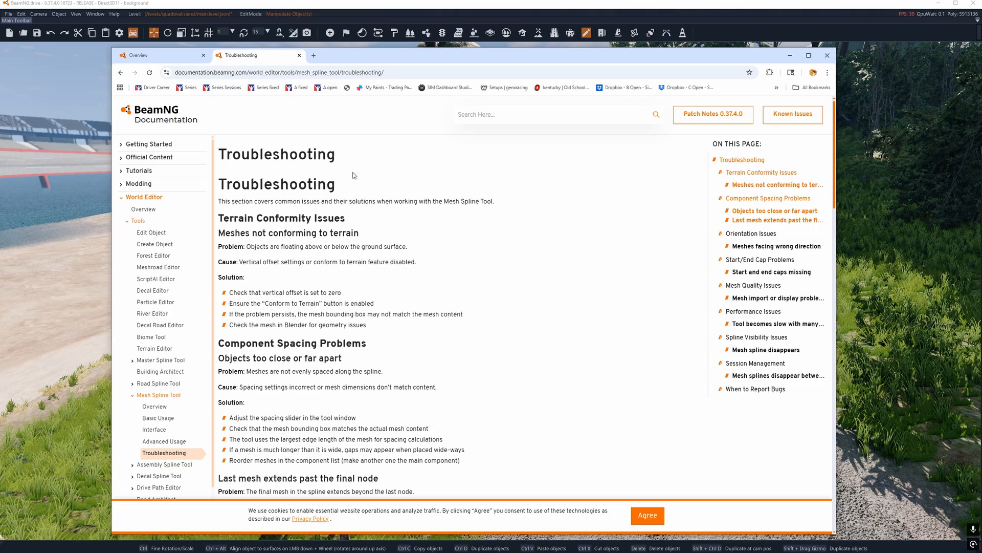
drag(356, 57, 430, 46)
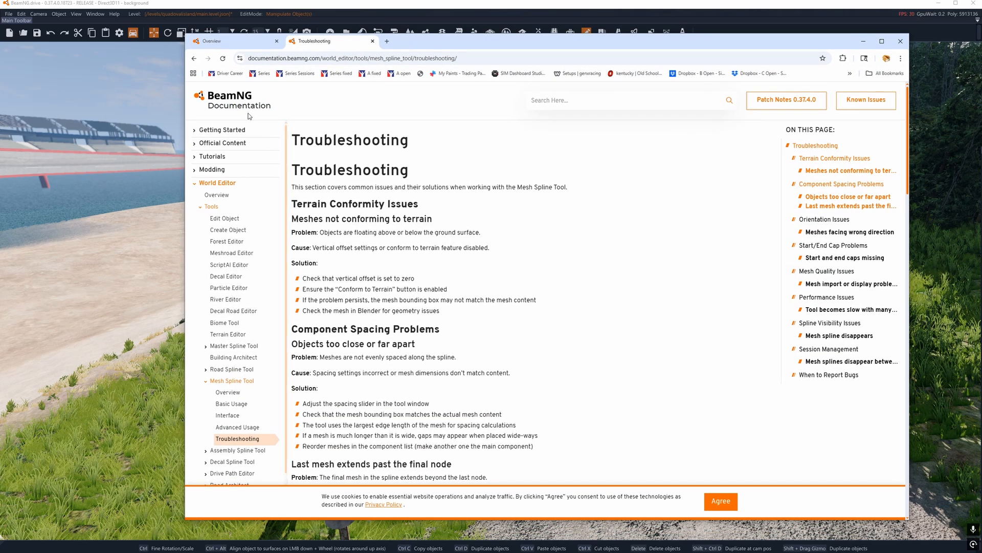
scroll(318, 221, down, 1)
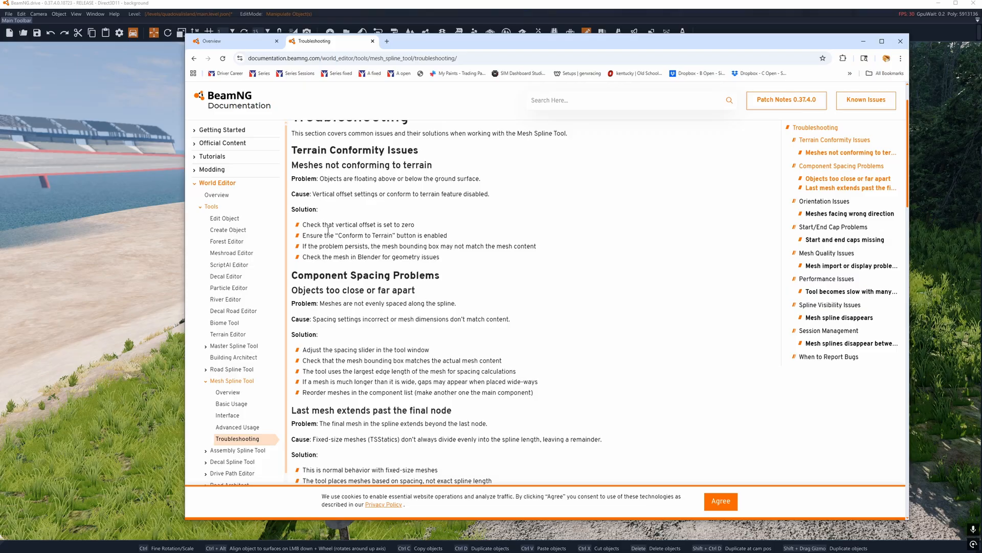
scroll(328, 230, down, 1)
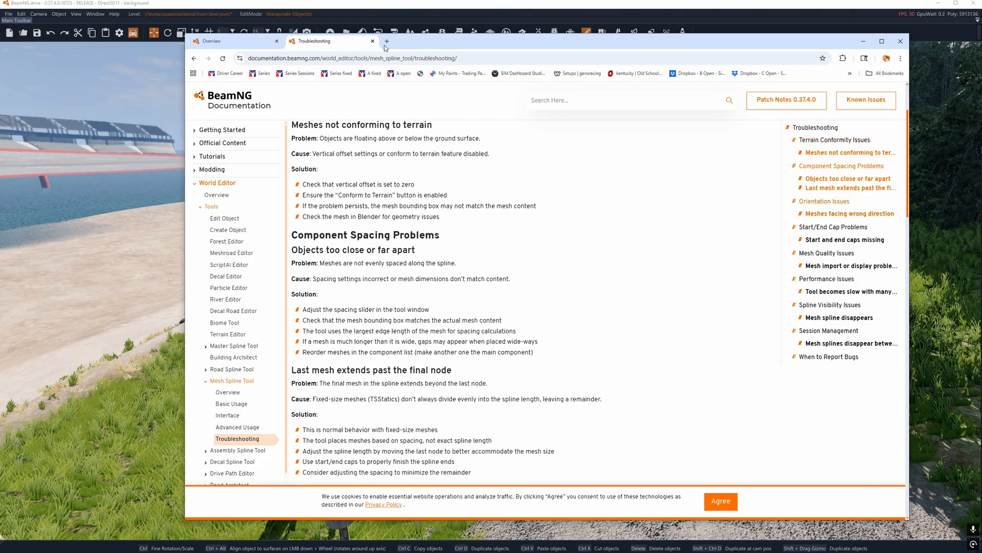
drag(404, 43, 675, 51)
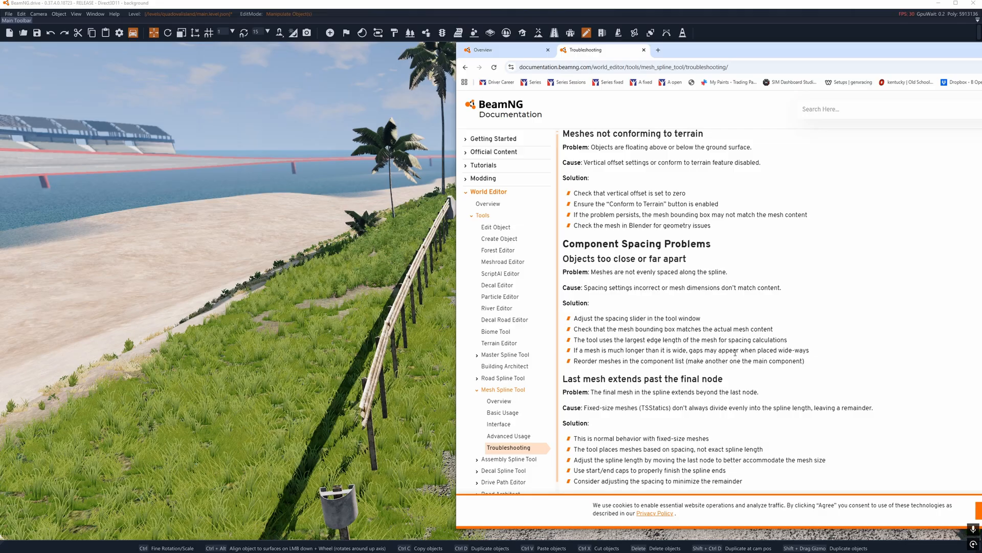
scroll(730, 296, down, 1)
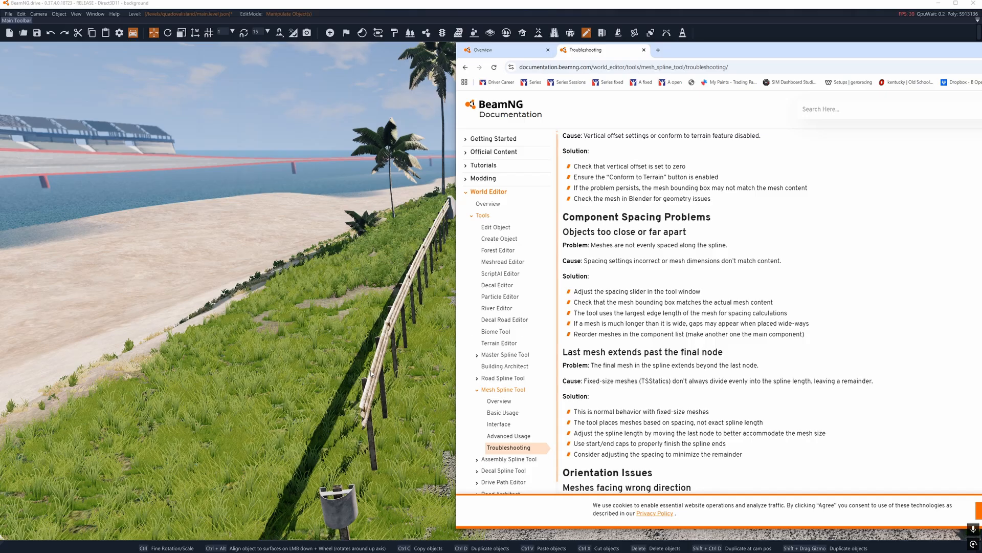
scroll(667, 307, down, 1)
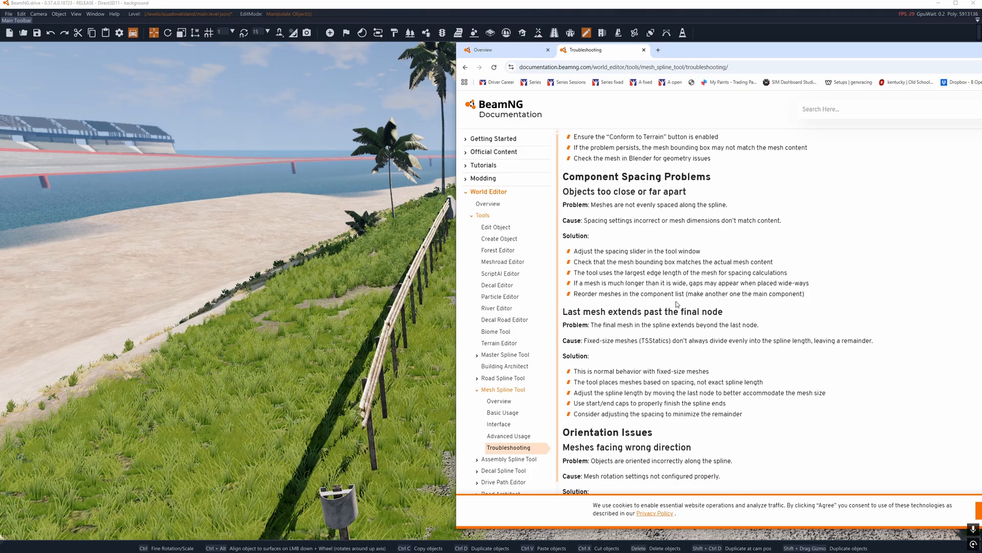
scroll(676, 304, down, 1)
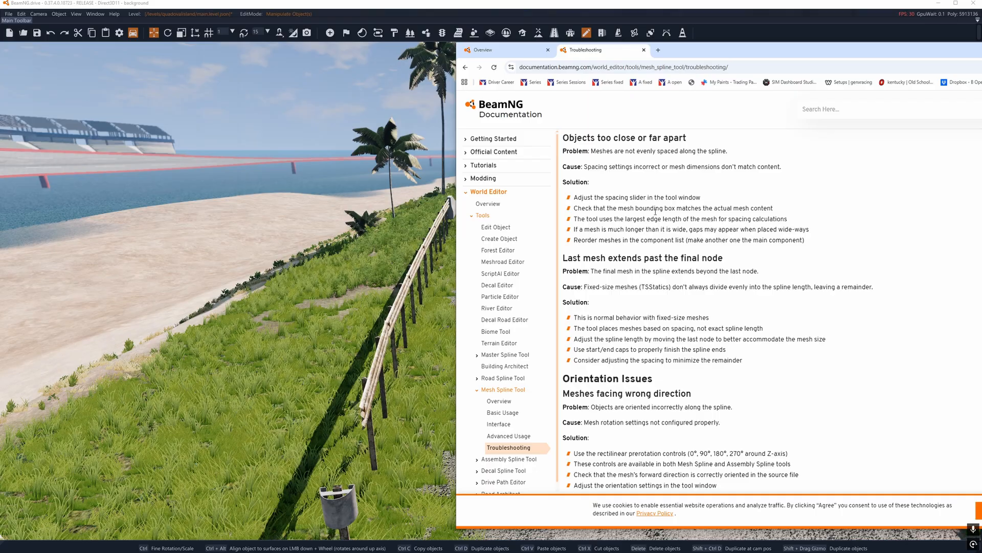
scroll(658, 256, down, 2)
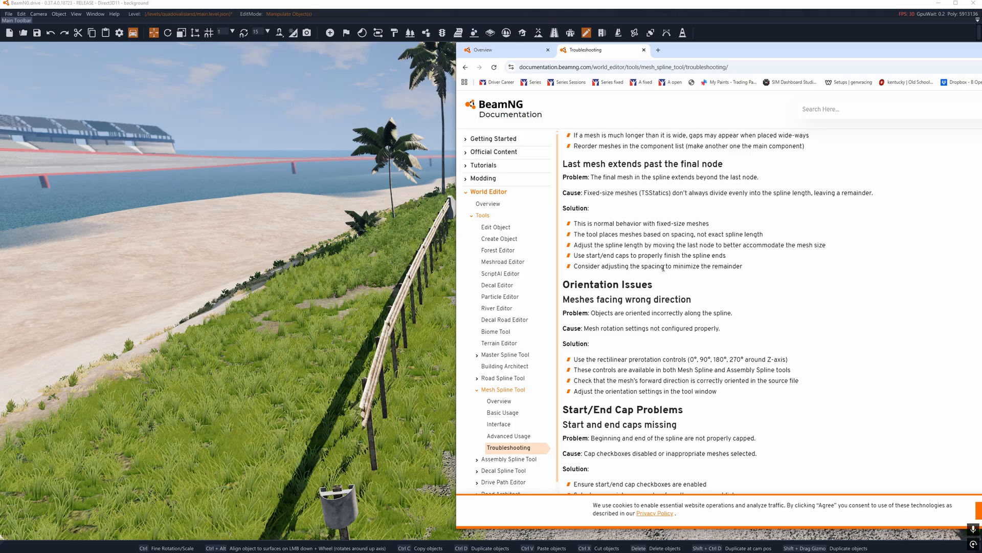
Step: Read the troubleshooting sections from orientation and start/end cap problems through mesh quality, performance, spline visibility, session management and bug reporting
scroll(663, 267, down, 1)
scroll(663, 268, down, 1)
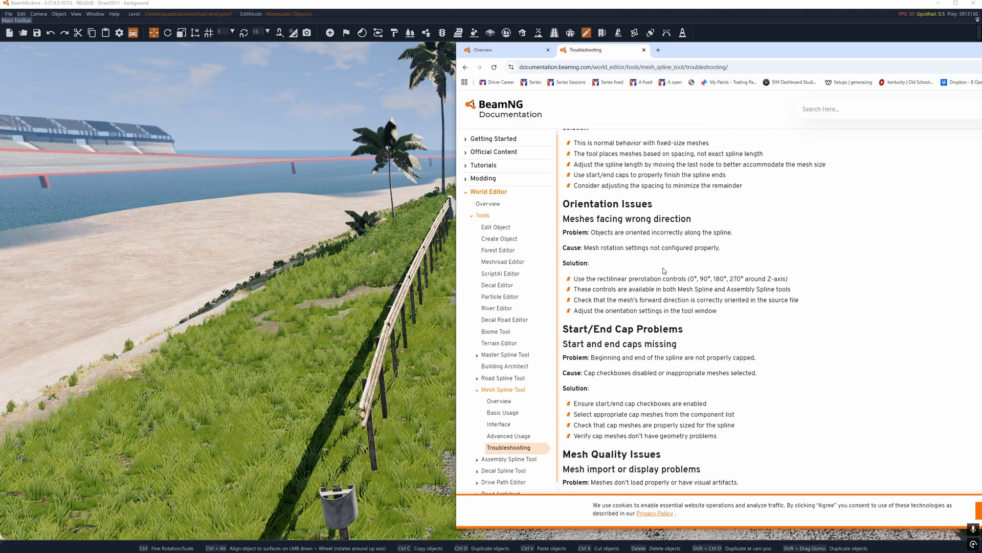
scroll(664, 271, down, 1)
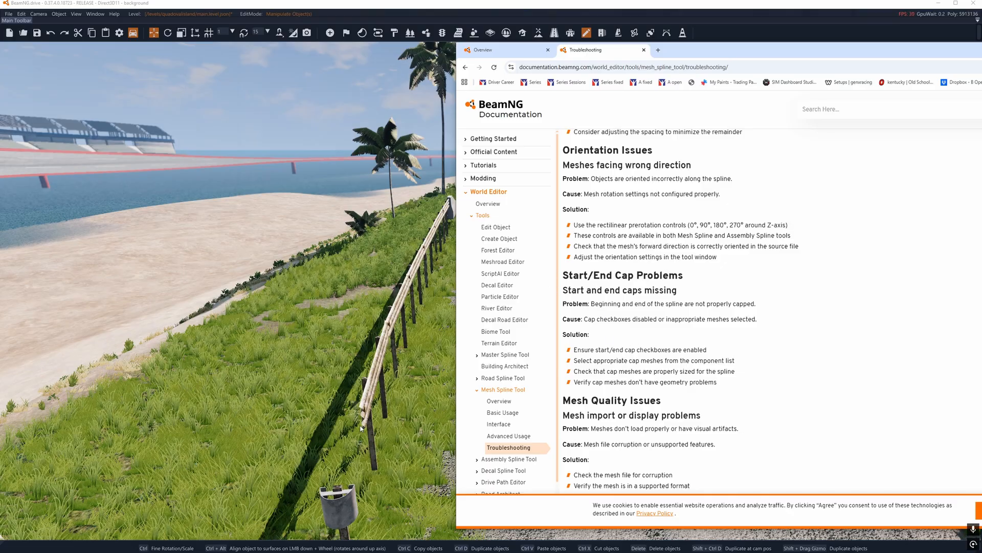
scroll(733, 311, down, 3)
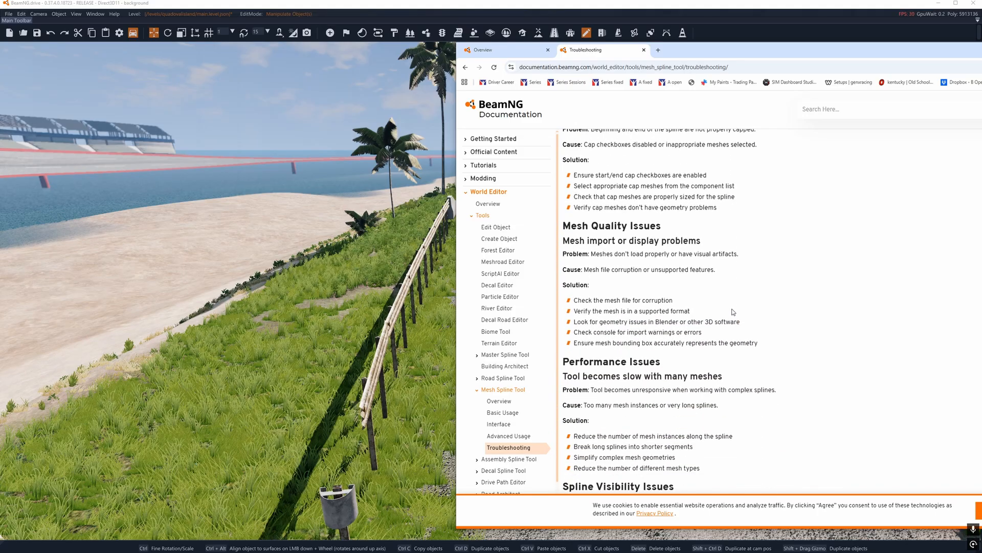
scroll(733, 311, down, 2)
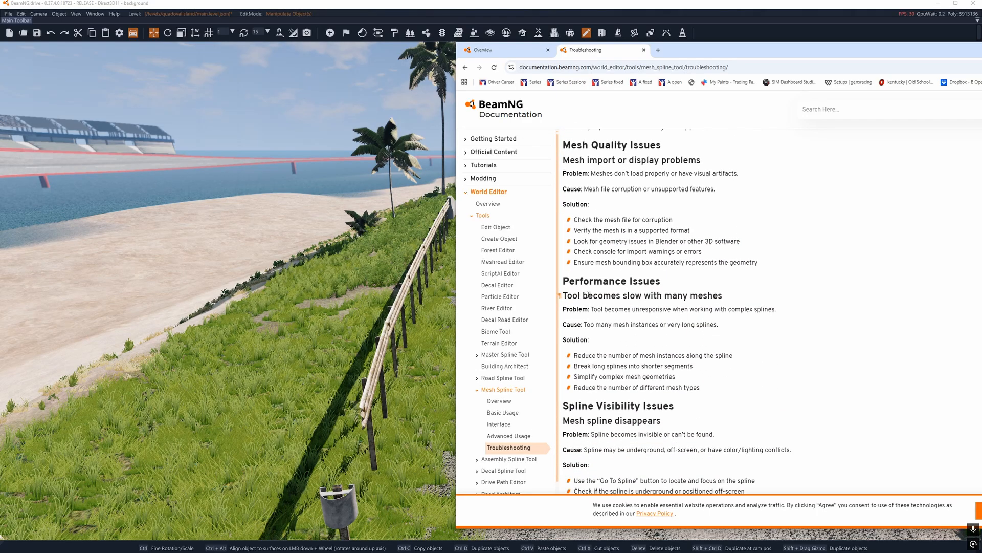
scroll(595, 297, down, 2)
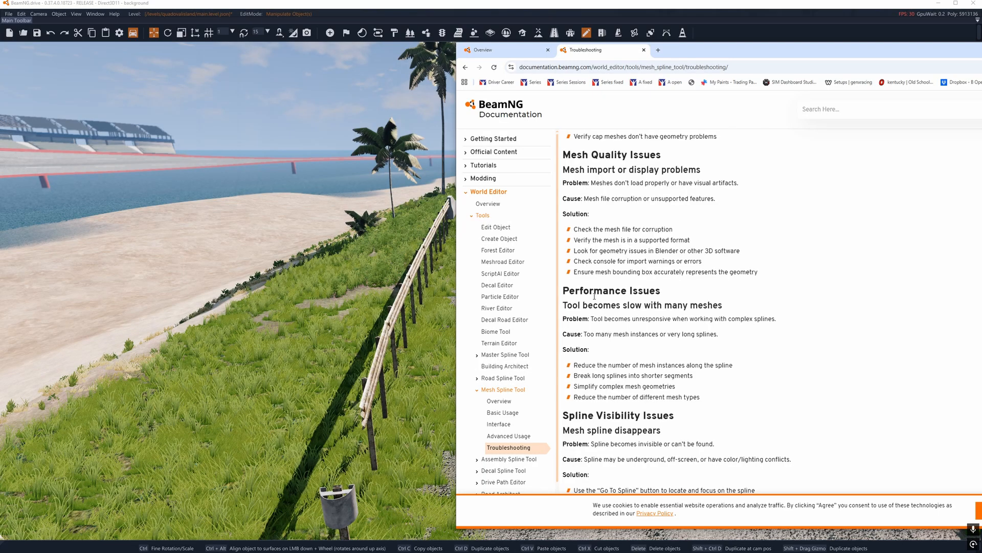
scroll(595, 297, down, 1)
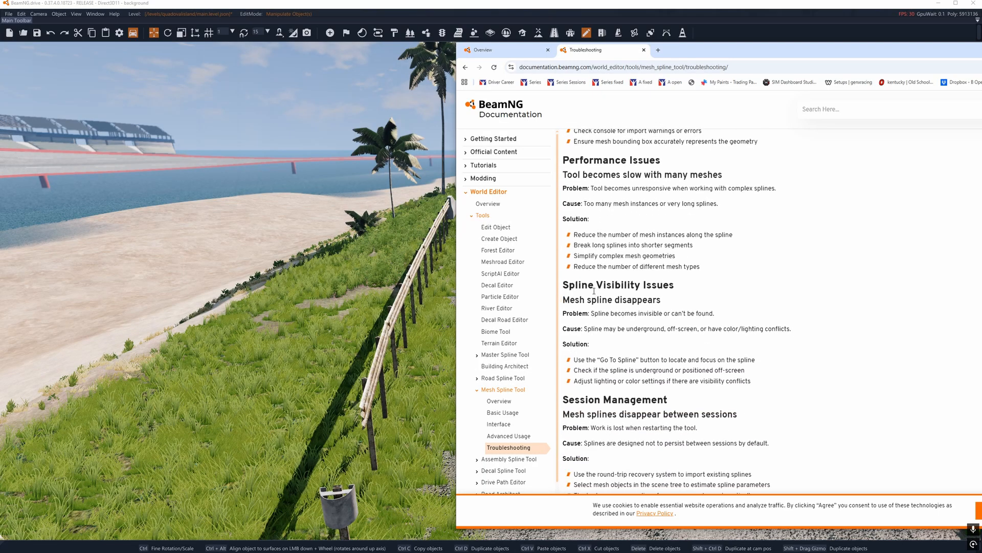
scroll(593, 285, down, 3)
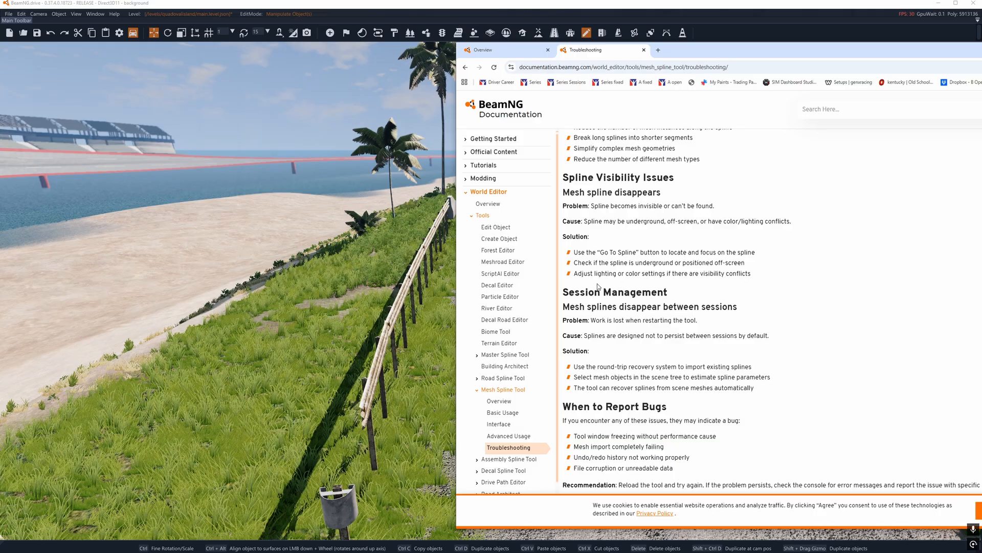
scroll(598, 287, down, 2)
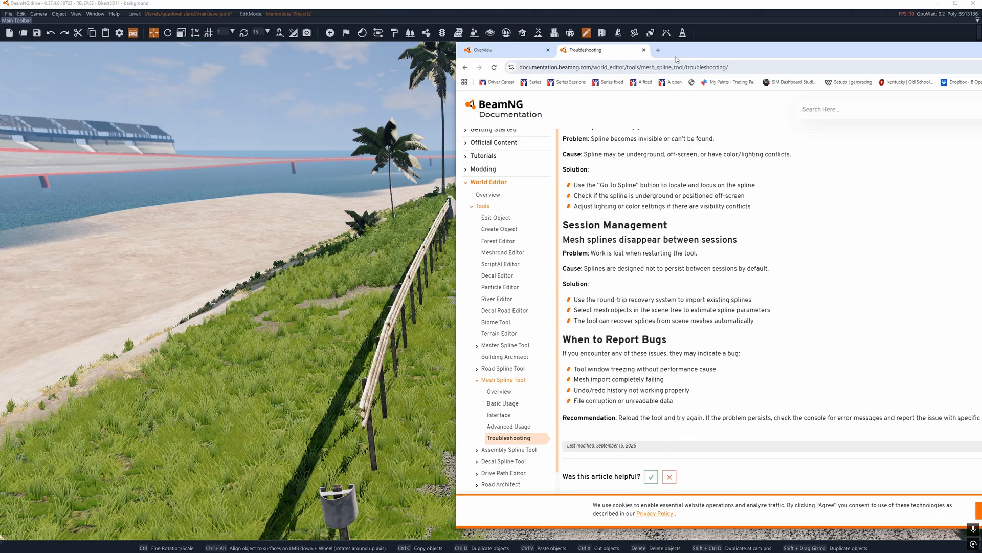
Step: Switch to the BeamNG.drive world editor and inspect the guardrails and decal roads along the coastal road
right_drag(421, 229, 394, 246)
key(s)
key(w)
right_drag(422, 280, 421, 280)
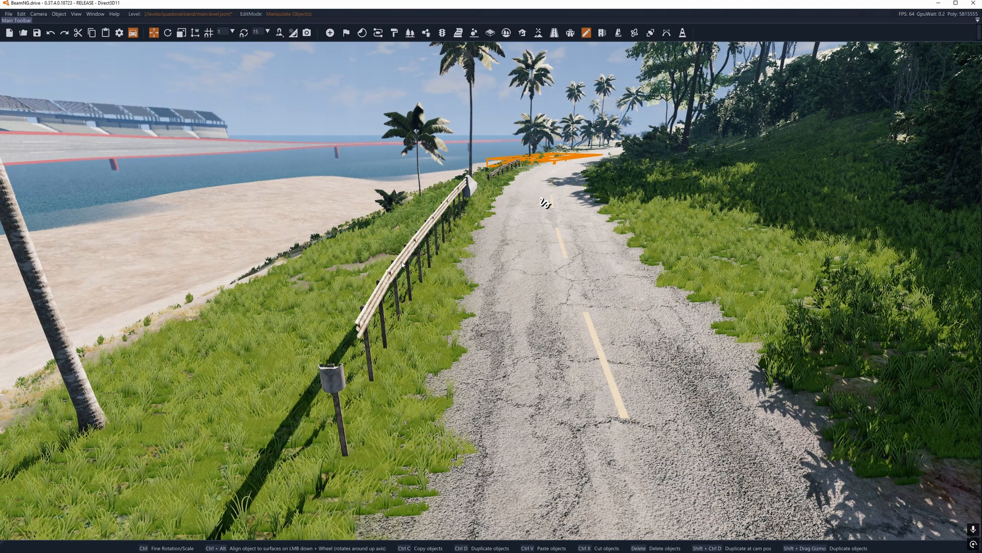
right_drag(502, 301, 521, 215)
key(w)
right_drag(501, 301, 507, 248)
key(w)
right_drag(541, 328, 562, 362)
key(s)
key(s)
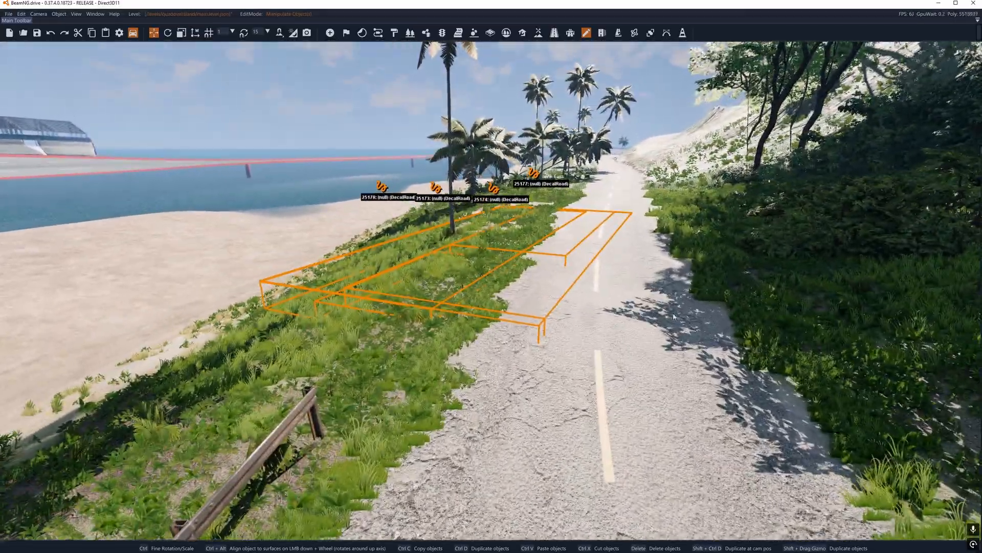
Step: Bring the scene tree into view and delete the eight italy_guardrails_common_section meshes under Road Architect - Road 1
drag(981, 122, 794, 66)
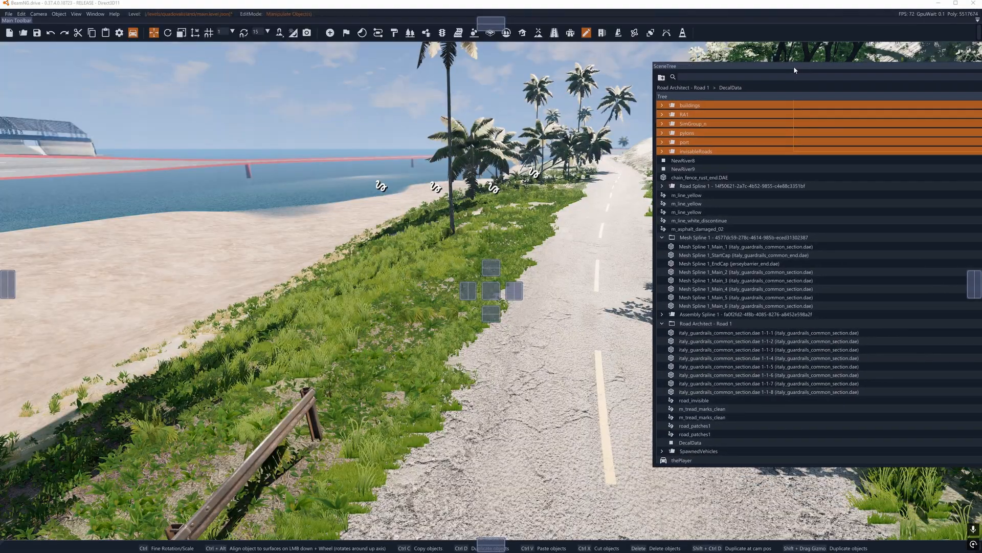
click(684, 324)
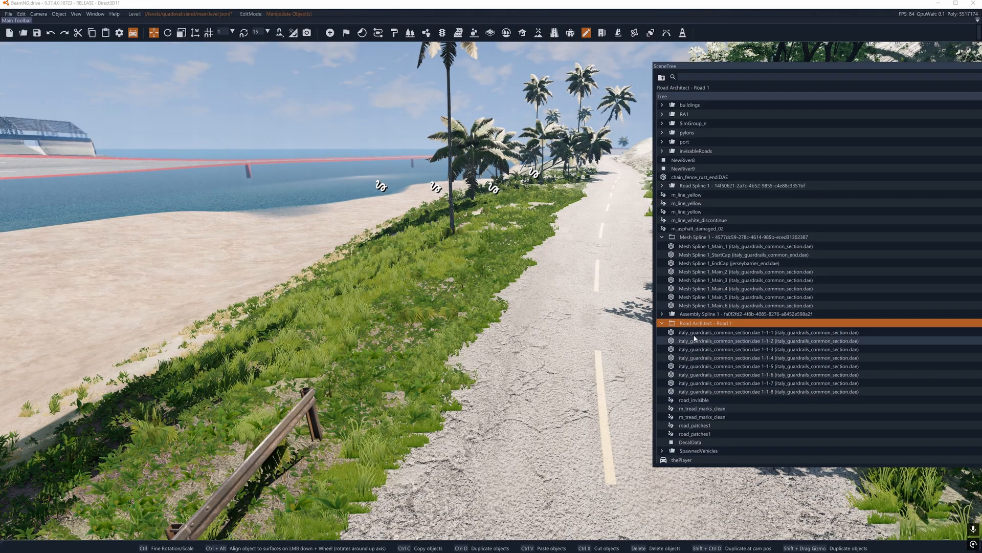
click(696, 332)
shift+click(699, 392)
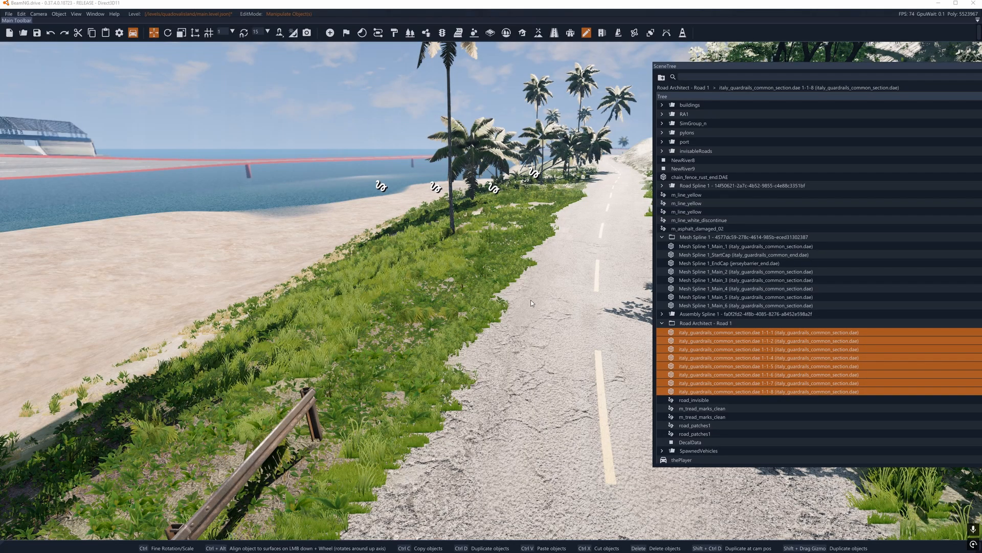
right_drag(530, 303, 459, 241)
key(Delete)
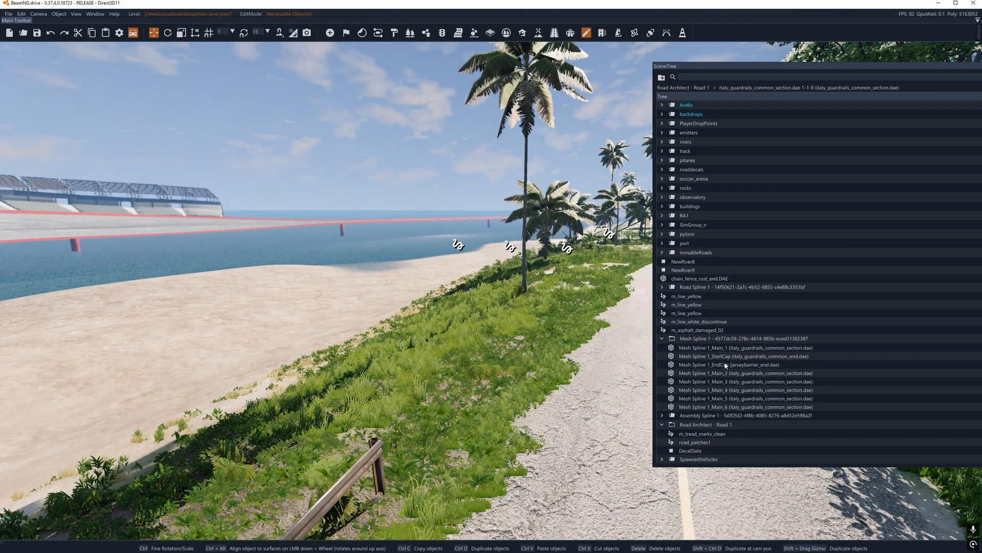
Step: Delete the remaining m_tread_marks_clean, road_patches1 and DecalData objects, and the Road Architect - Road 1 group itself
key(s)
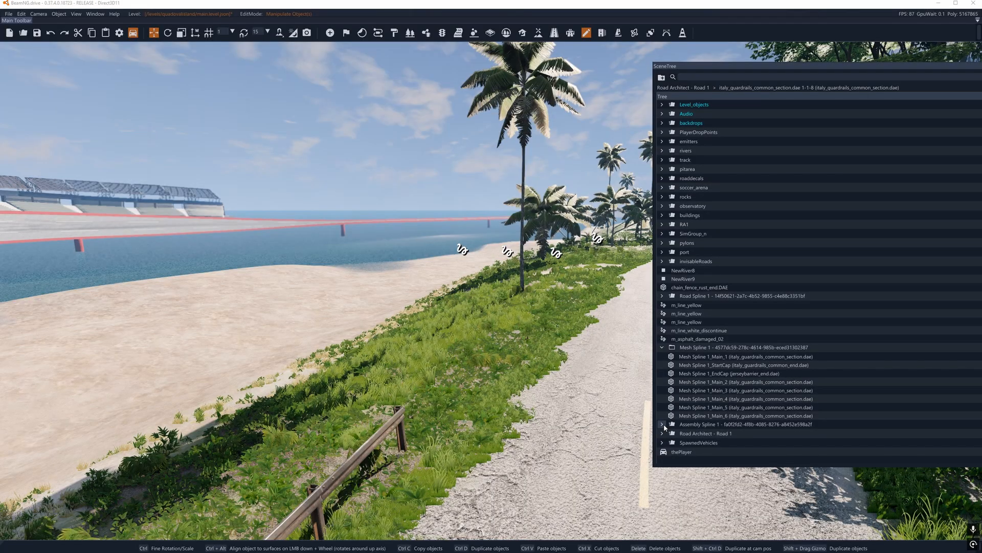
scroll(701, 399, down, 1)
click(702, 425)
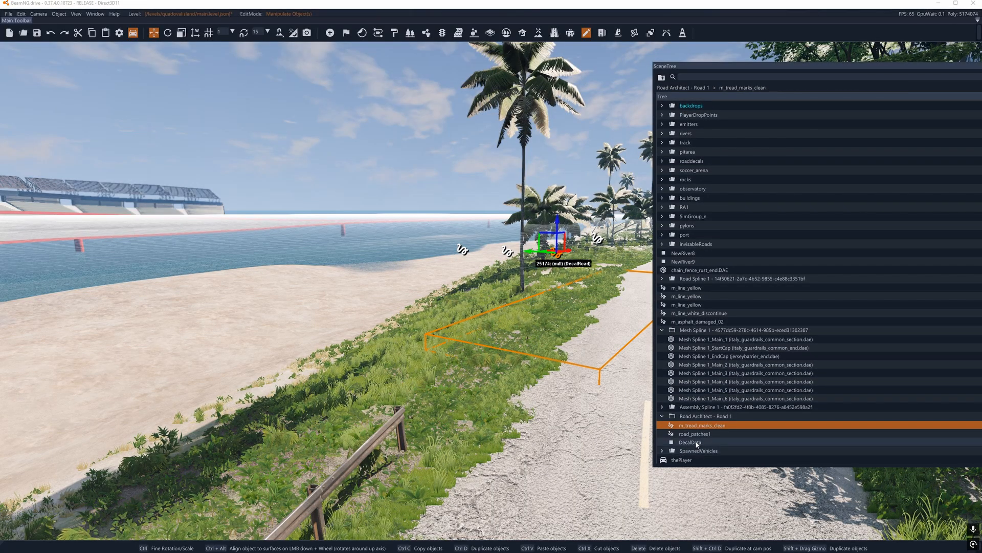
shift+click(697, 442)
right_drag(590, 388, 740, 367)
key(s)
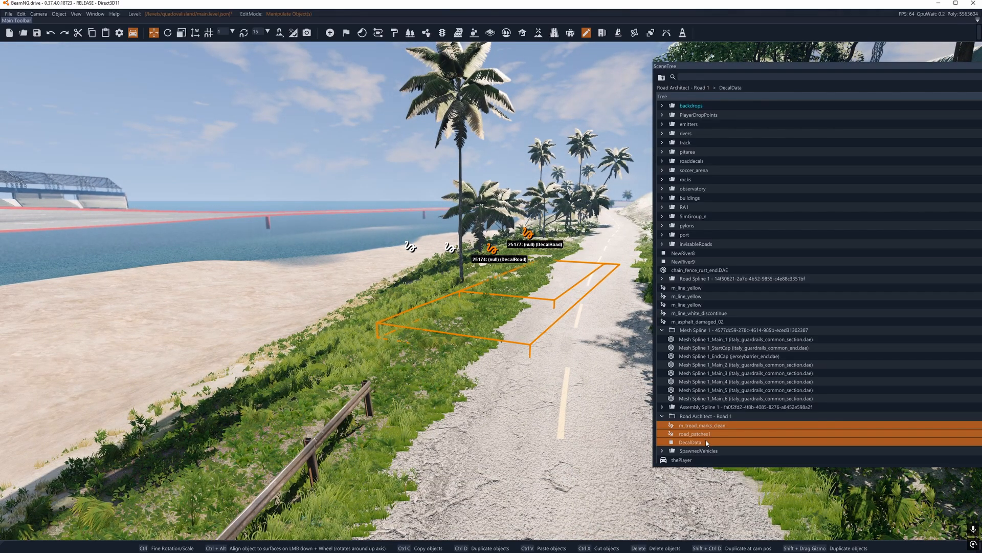
key(Delete)
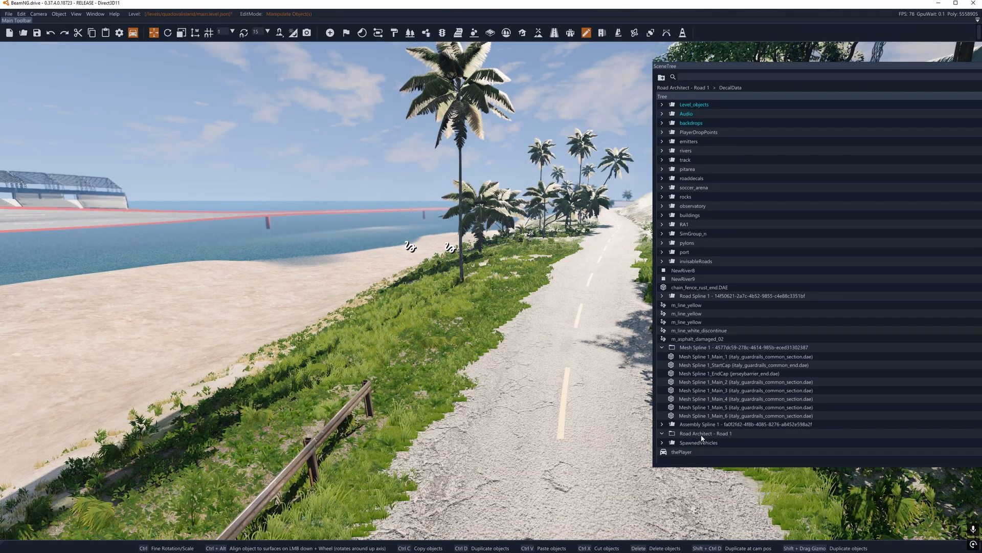
click(691, 434)
key(Delete)
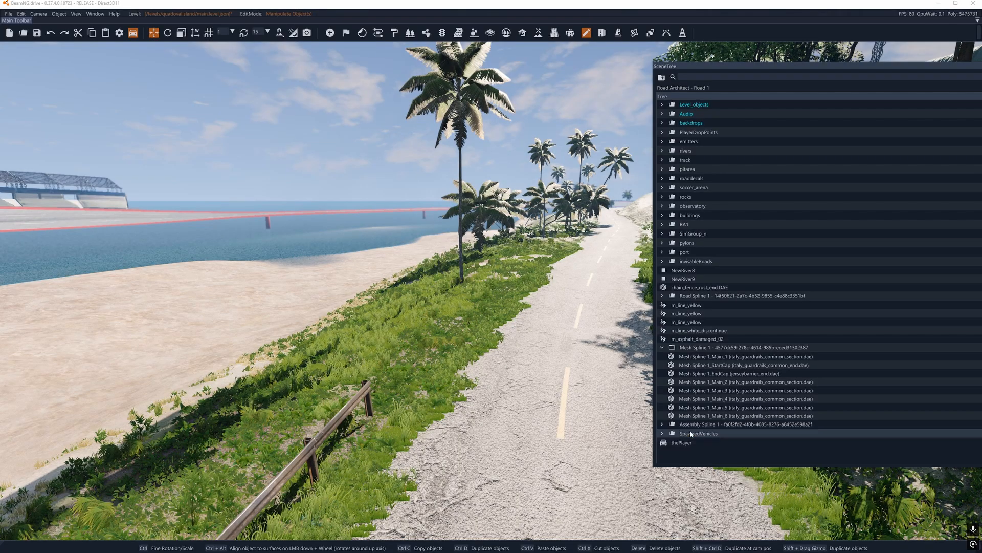
Step: Delete the eight guardrail main, start cap and end cap meshes inside the Mesh Spline 1 group
click(693, 426)
shift+click(697, 349)
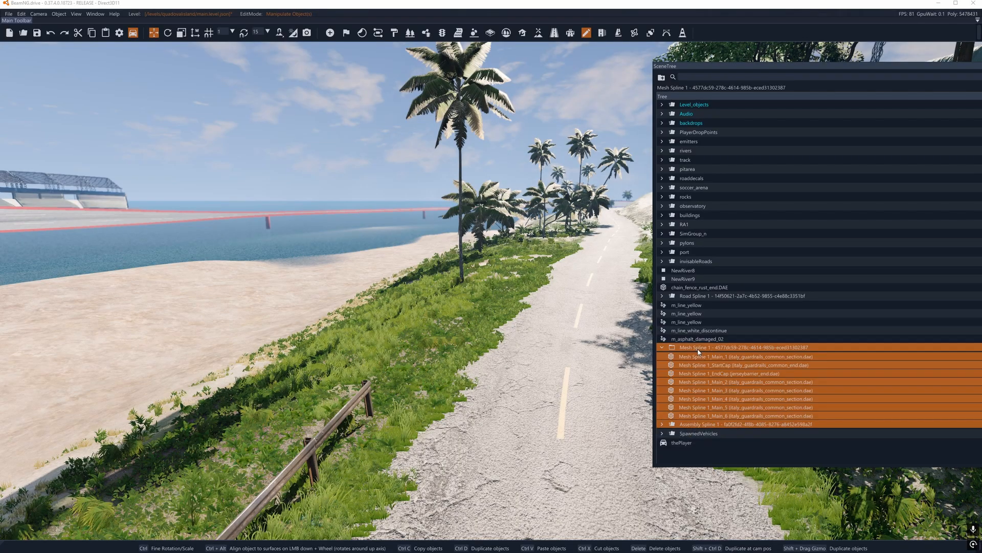
mouse_move(523, 307)
right_down()
mouse_move(343, 313)
mouse_move(553, 322)
mouse_move(532, 322)
mouse_move(539, 299)
right_up()
key(a)
key(w)
key(s)
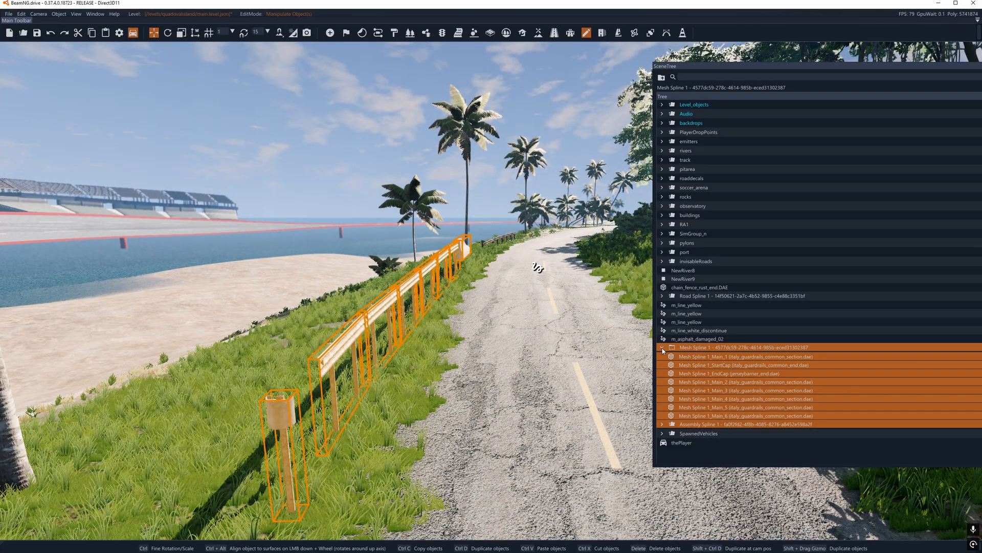
click(681, 348)
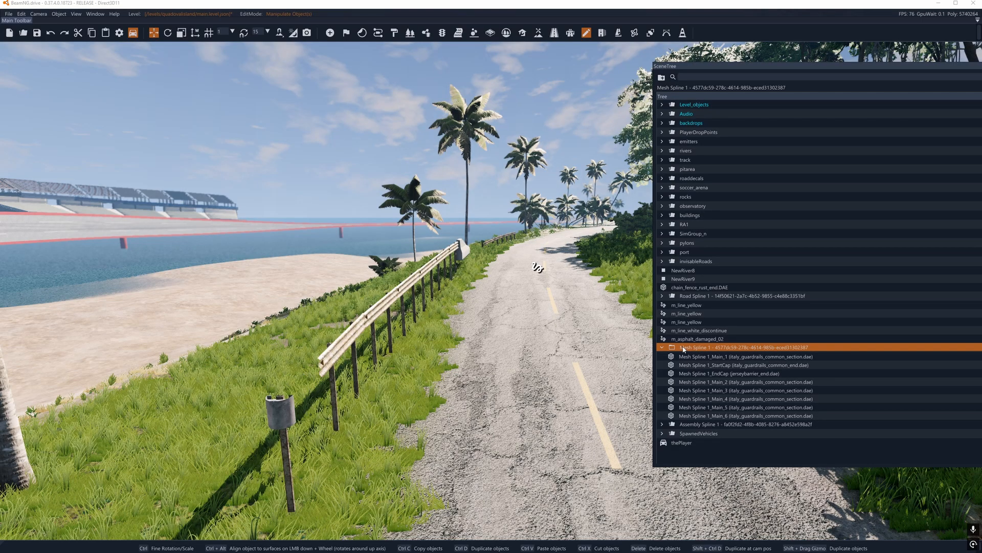
right_drag(514, 314, 478, 329)
click(716, 356)
shift+click(699, 415)
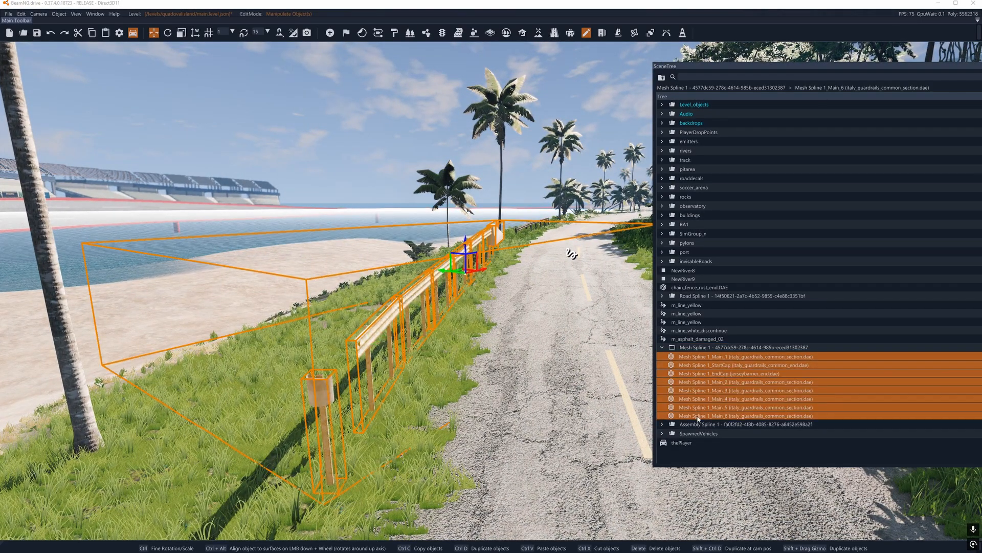
key(Delete)
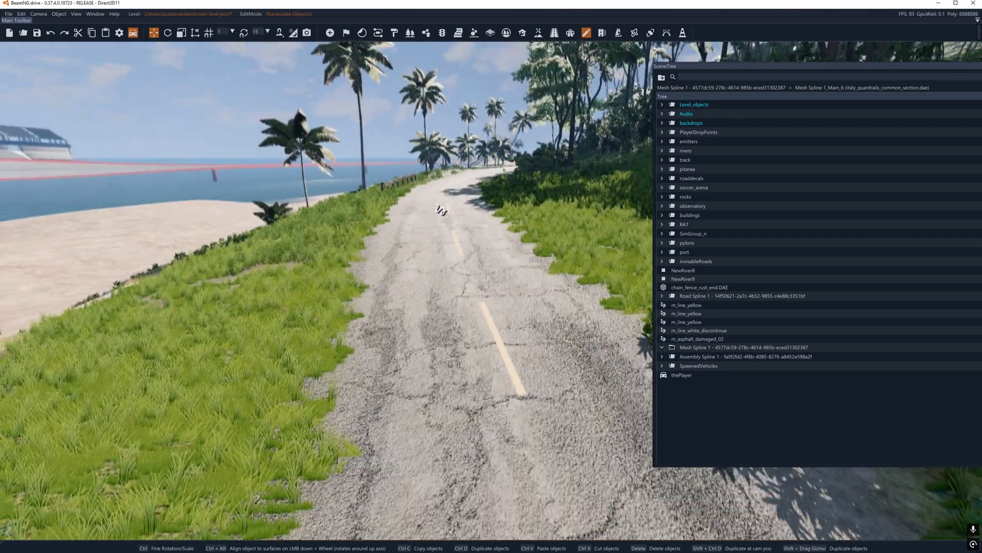
Step: Delete all fifteen ak_root_guardrail_post and ak_bridge_guardrail meshes inside the Assembly Spline 1 group
key(w)
mouse_move(476, 330)
right_down()
mouse_move(430, 226)
mouse_move(399, 263)
mouse_move(486, 330)
right_up()
key(s)
click(423, 335)
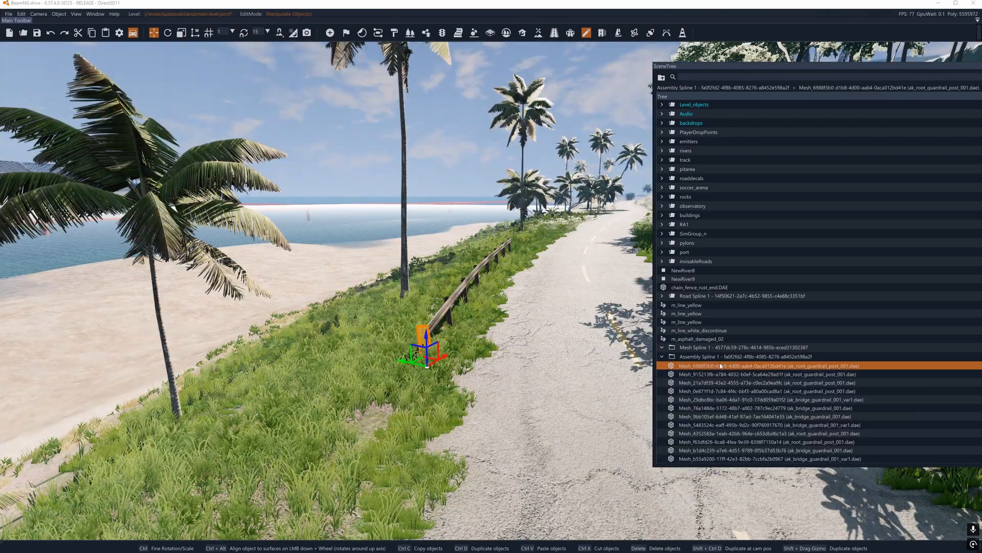
shift+click(716, 442)
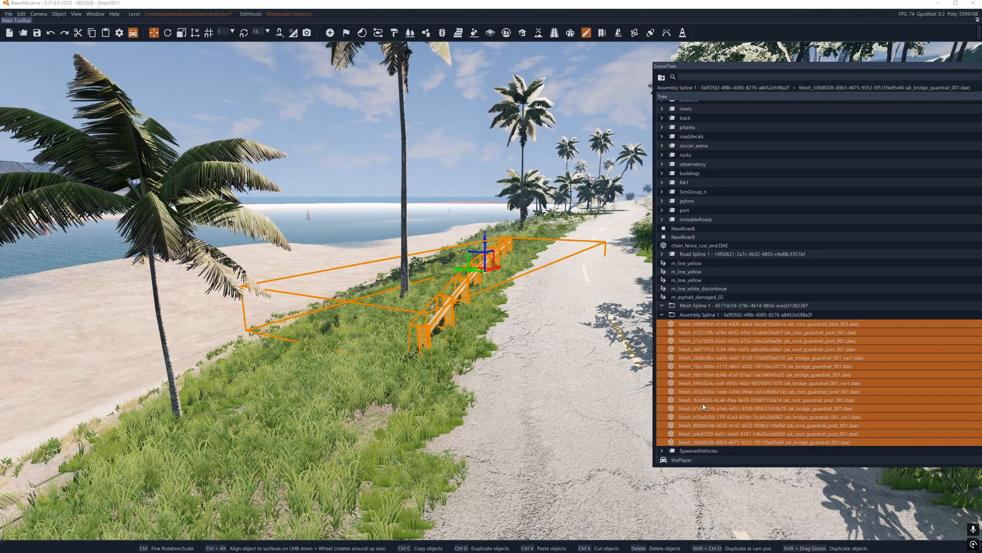
right_drag(455, 312, 474, 324)
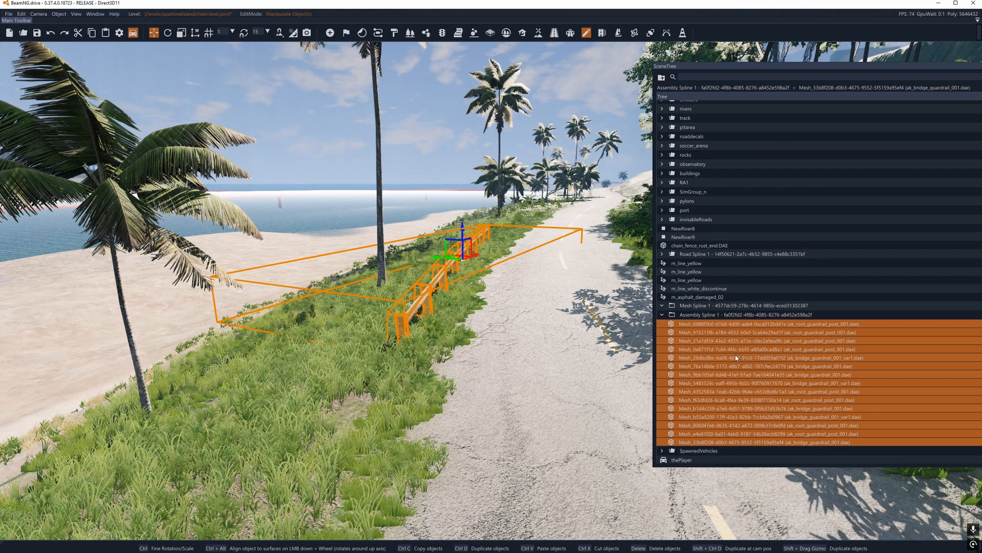
key(Delete)
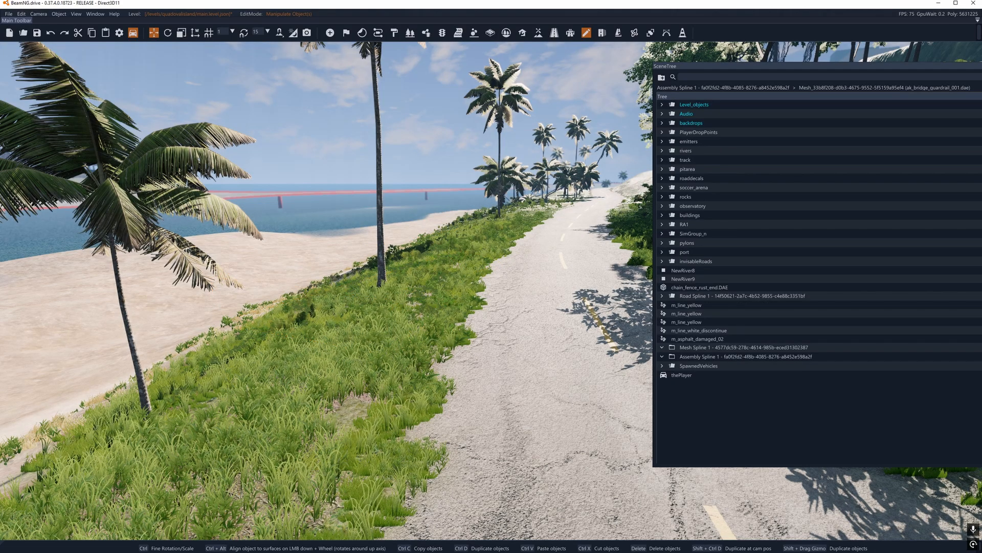
right_drag(521, 314, 532, 302)
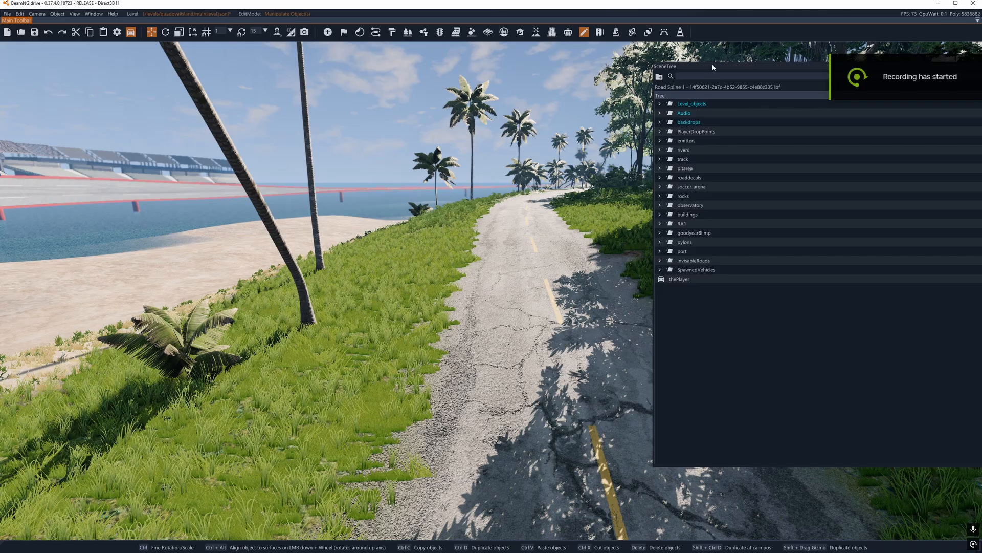
Step: Move the scene tree out of the view and look at the Road Spline window and the Decal Road Editor
drag(713, 67, 979, 130)
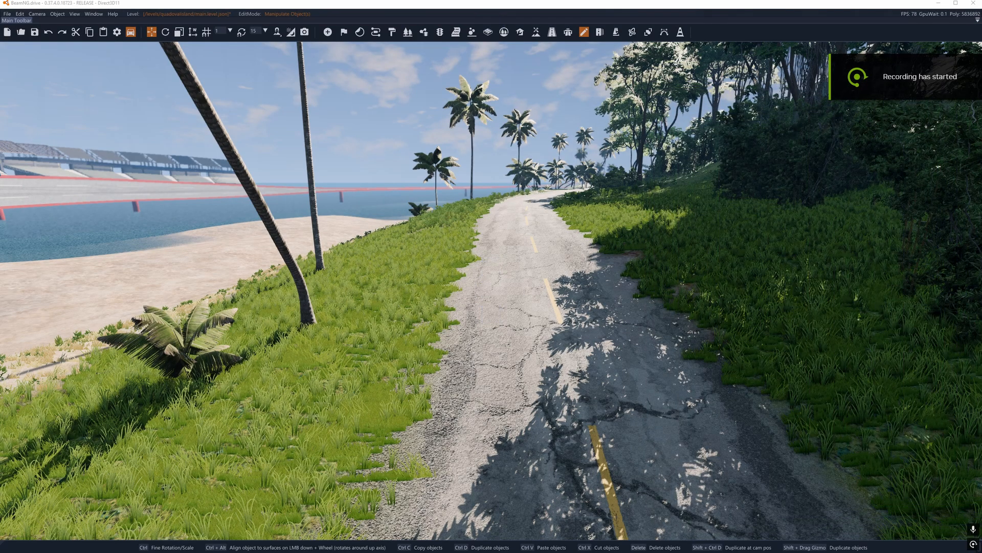
click(600, 33)
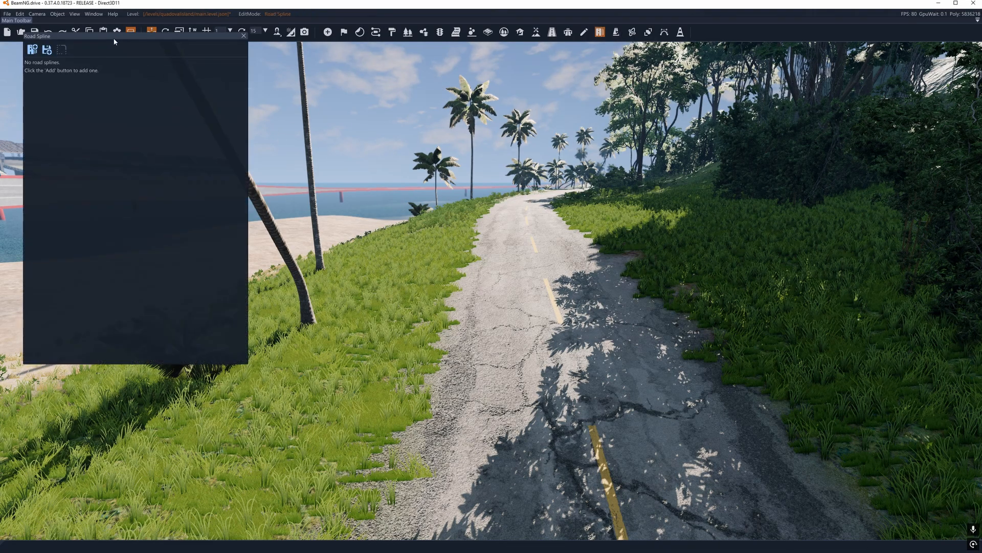
drag(110, 39, 106, 117)
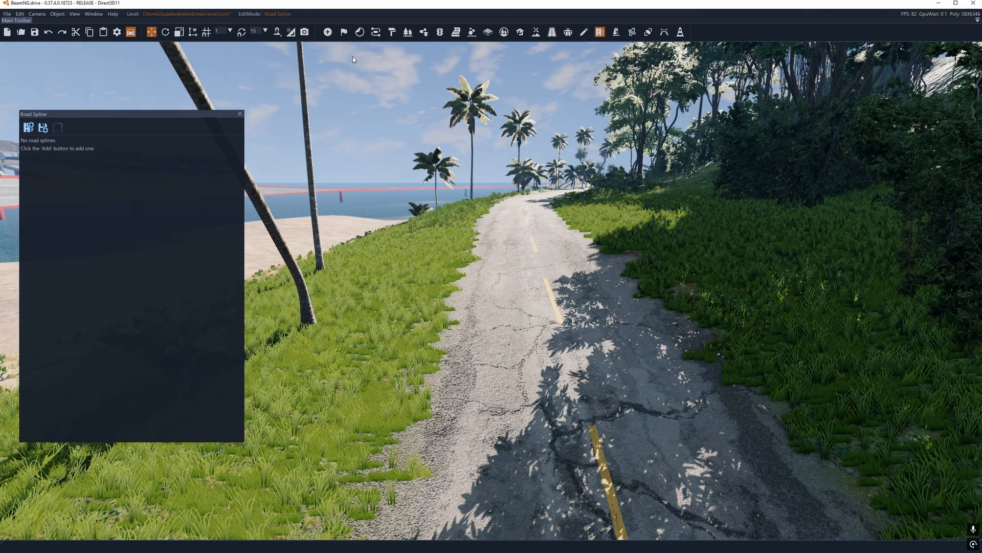
click(239, 114)
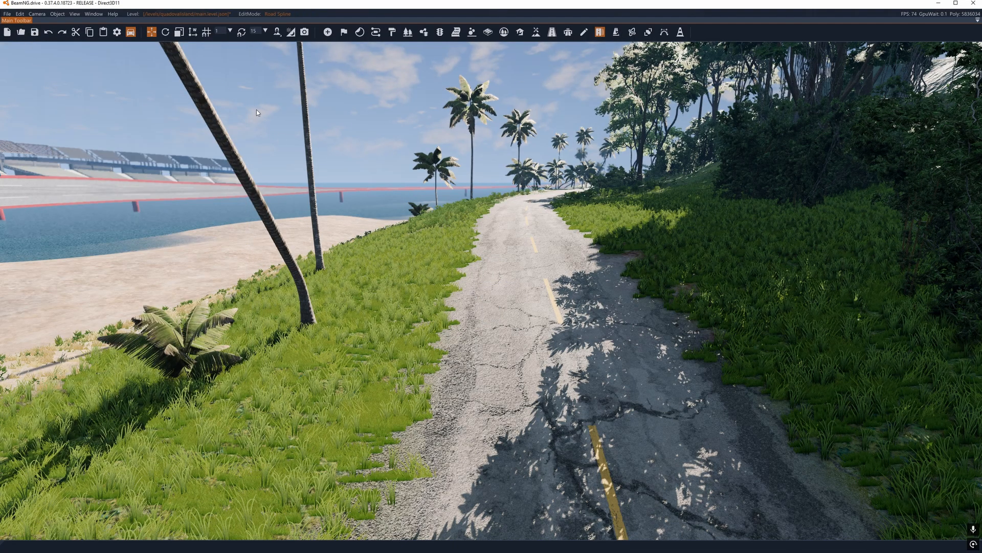
click(551, 34)
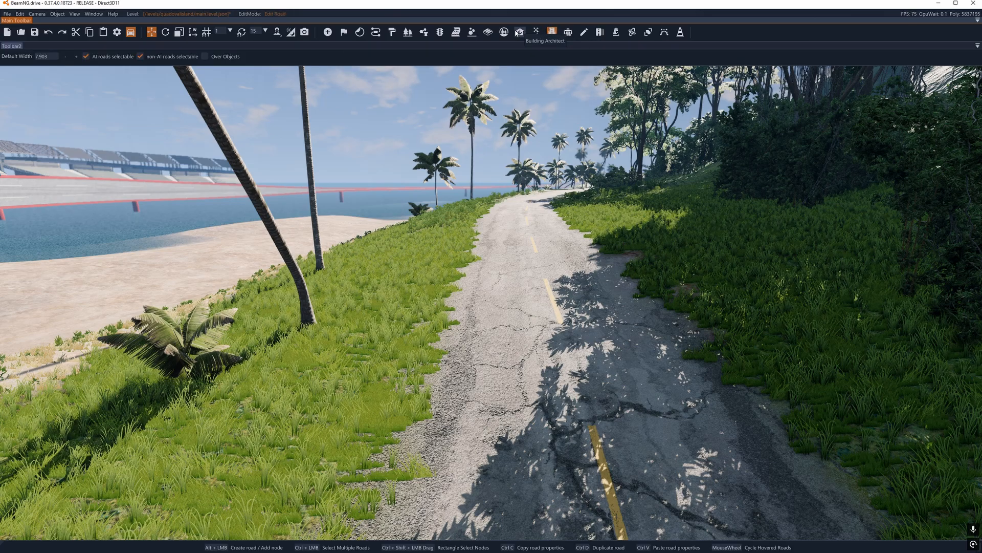
Step: Open the Road Spline tool and add a new road spline to the session
click(599, 32)
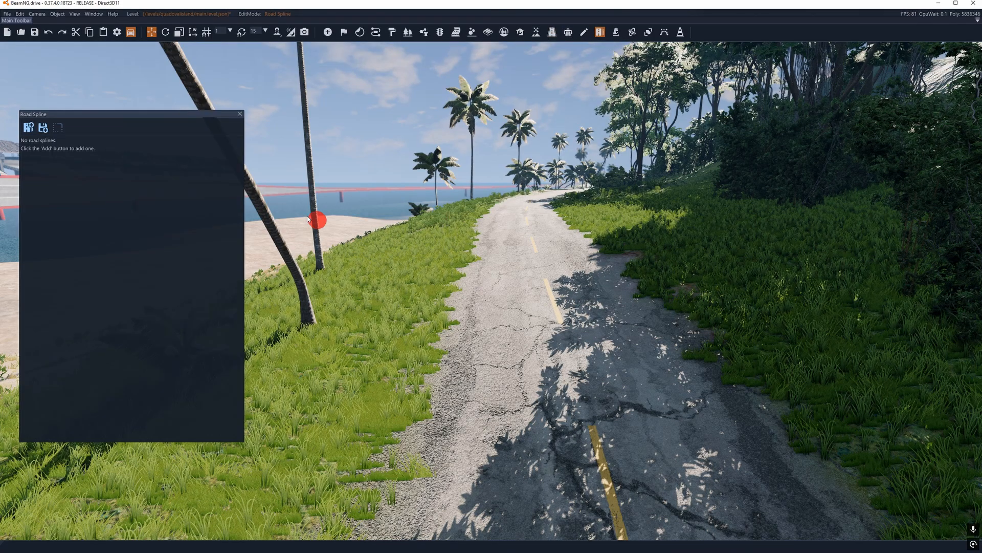
click(28, 127)
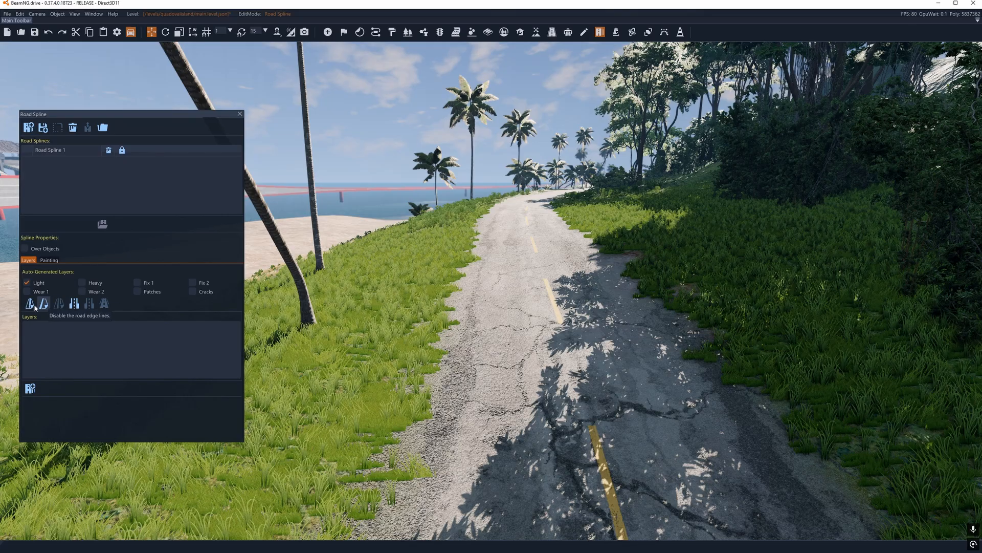
drag(117, 117, 132, 143)
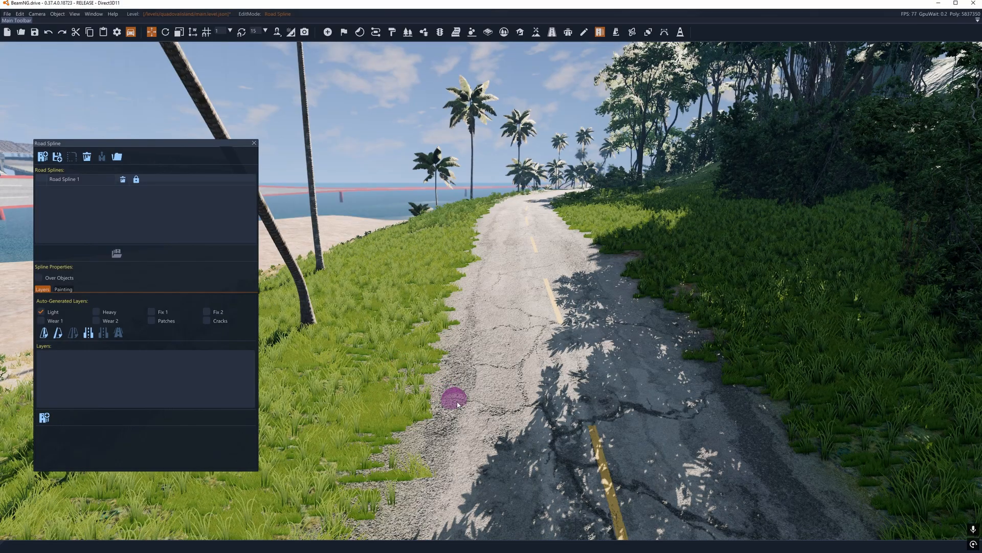
Step: Try placing nodes for Road Spline 1 along the coastal road and undo the added nodes
click(475, 402)
click(490, 272)
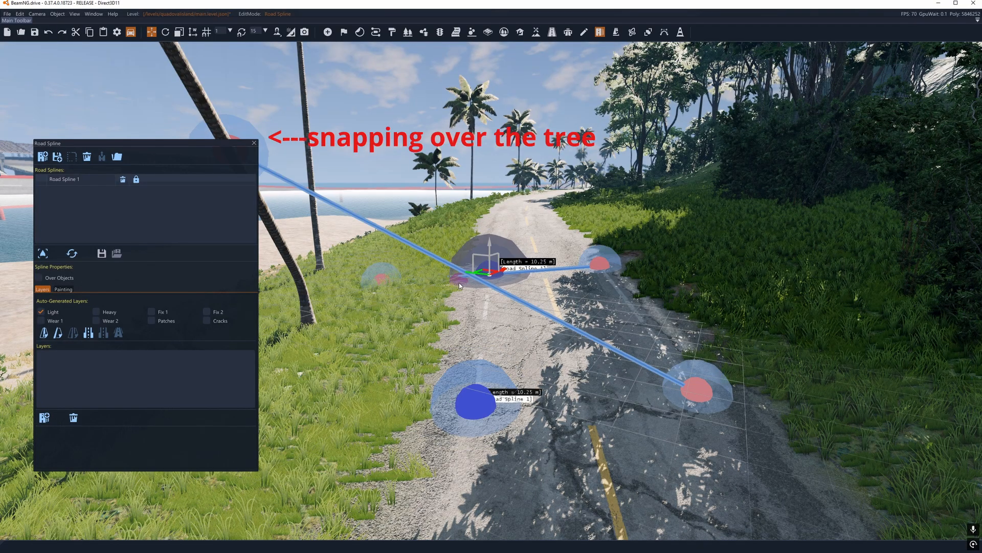
key(d)
right_drag(458, 282, 511, 339)
key(w)
key(ctrl+z)
key(s)
click(564, 362)
key(ctrl+z)
key(ctrl+z)
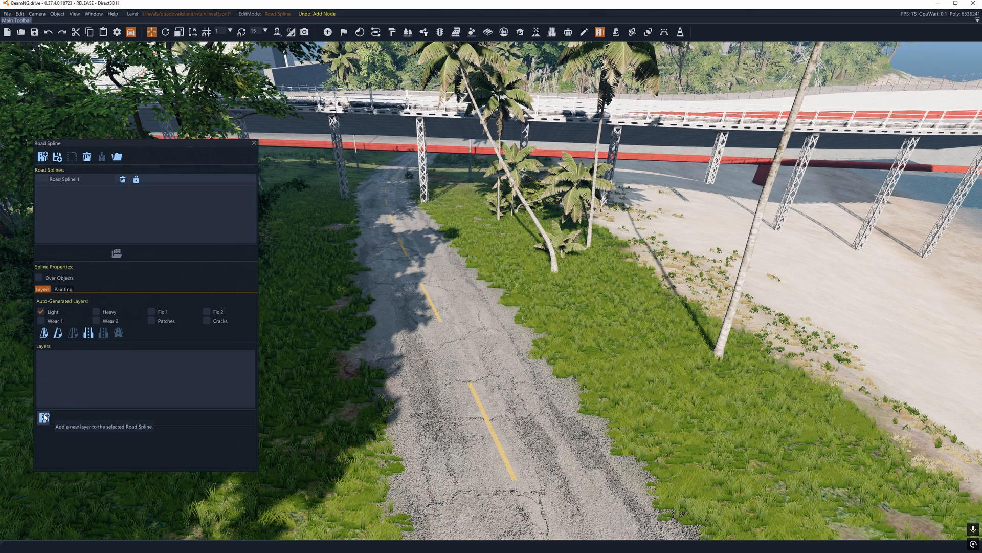
Step: Place two nodes for Road Spline 1 on the grassy verge beside the palm trees
click(509, 265)
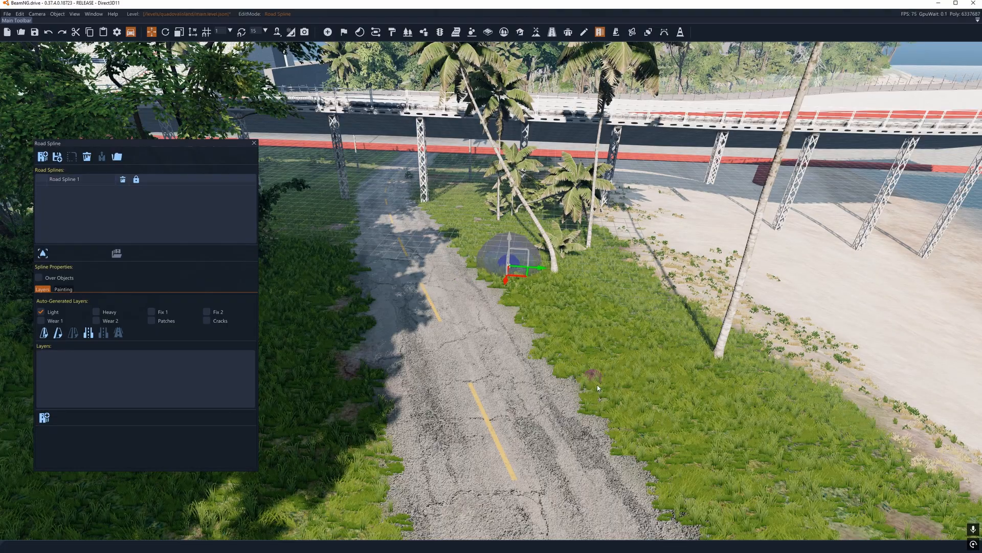
click(600, 386)
key(a)
right_drag(501, 275, 491, 275)
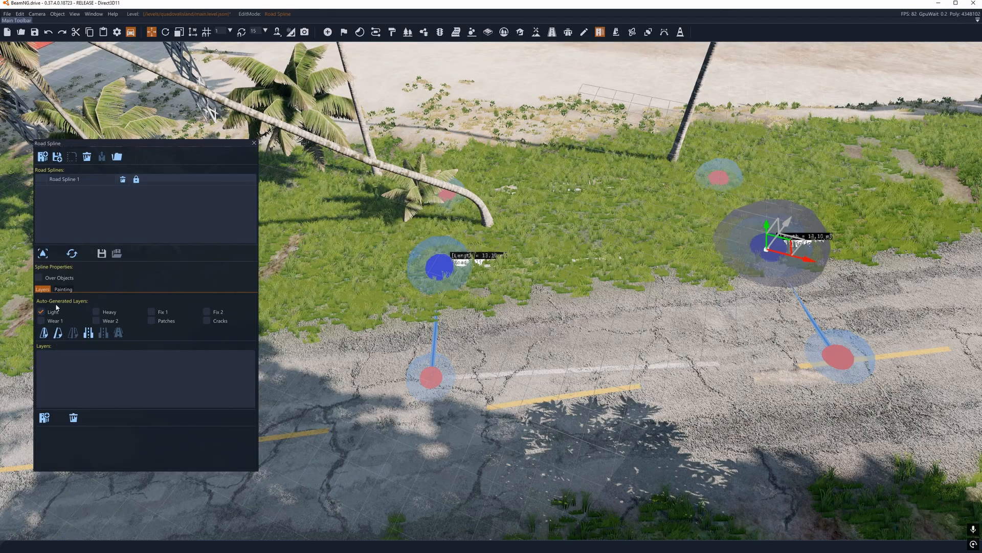
Step: Test the Over Objects option of Road Spline 1 and move both of its nodes from the verge onto the asphalt
click(61, 290)
click(42, 289)
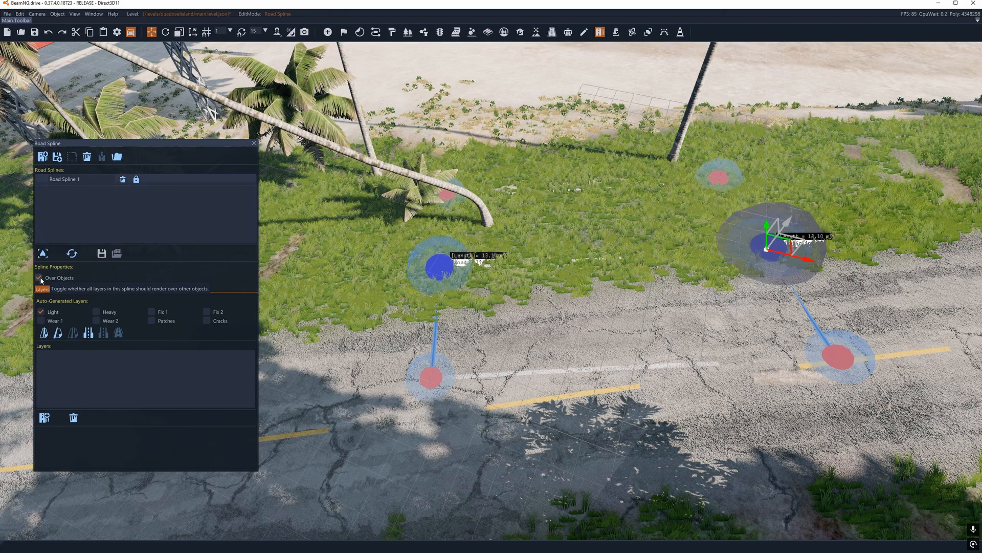
click(38, 278)
click(39, 278)
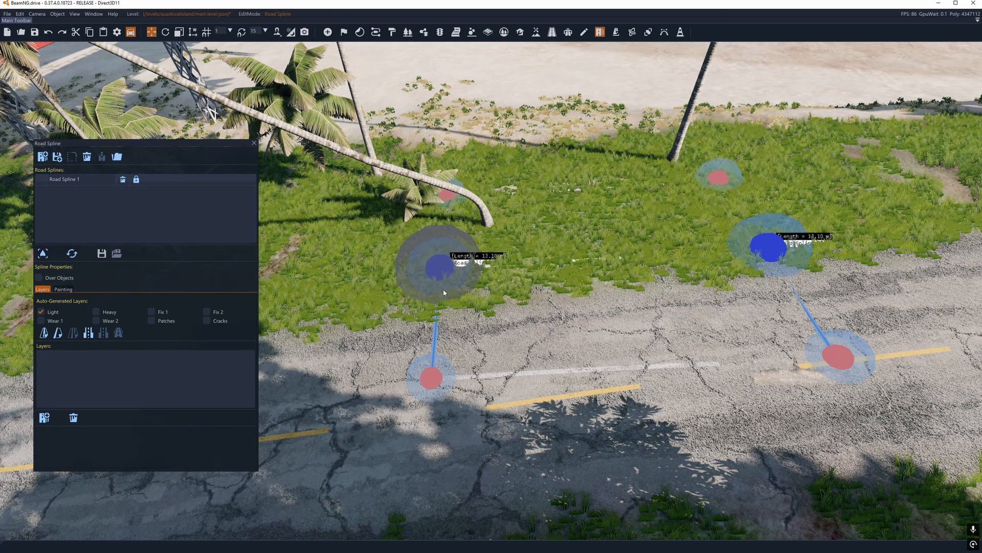
drag(444, 293, 436, 408)
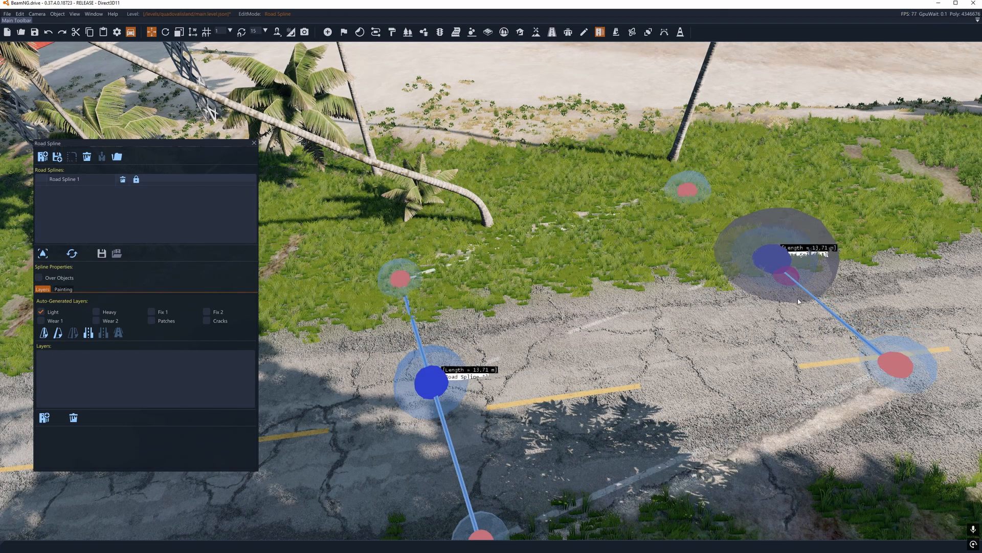
drag(799, 301, 841, 368)
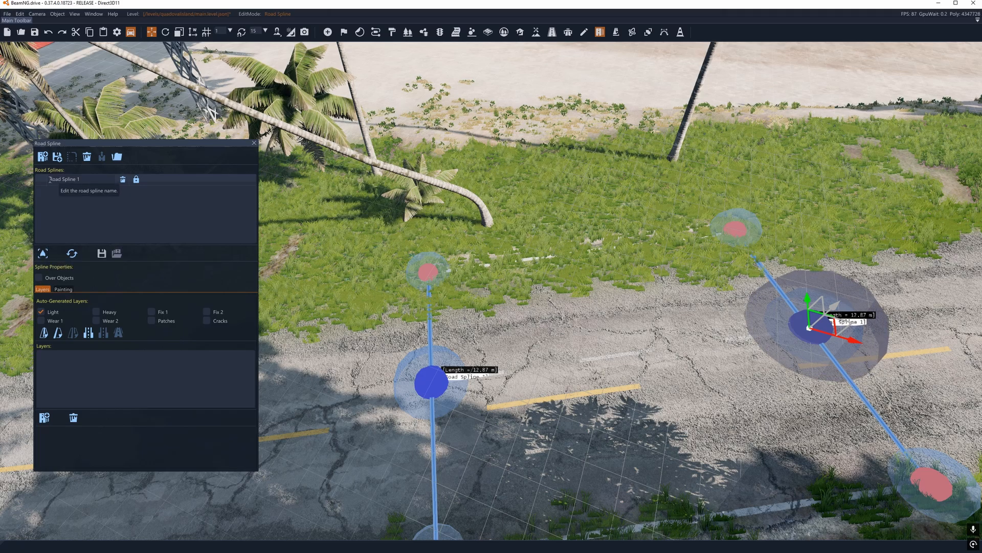
Step: Switch from the Road Spline tool to the Decal Spline tool and undo the last two edits
click(254, 144)
click(616, 32)
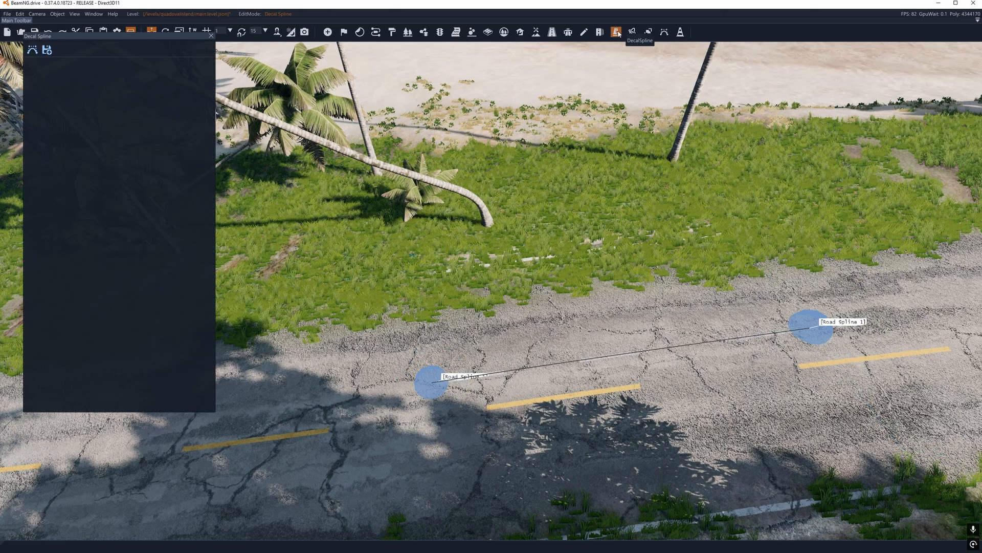
key(ctrl+z)
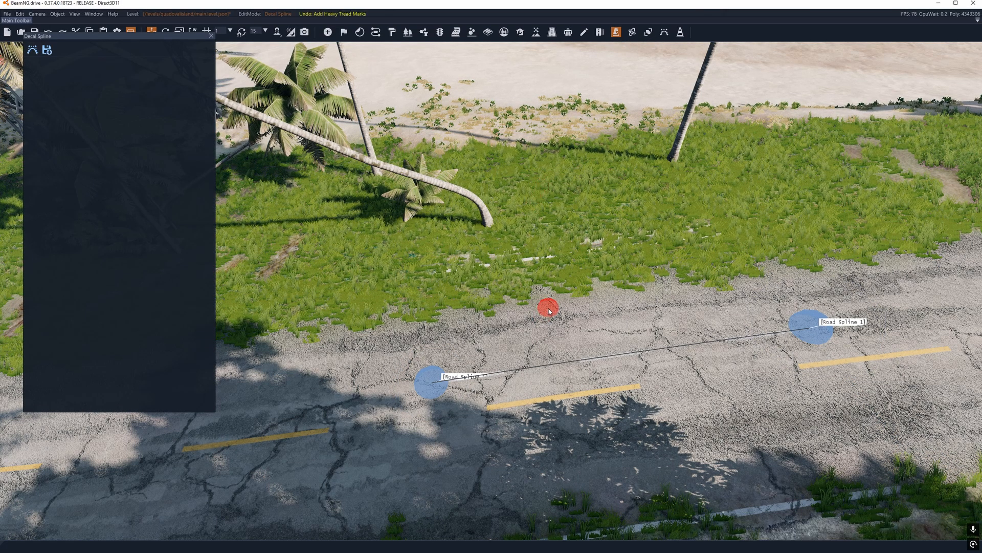
key(ctrl+z)
Step: Reactivate Road Spline 1 through its end node, shift that node slightly towards the other, and return to the Decal Spline tool
click(806, 337)
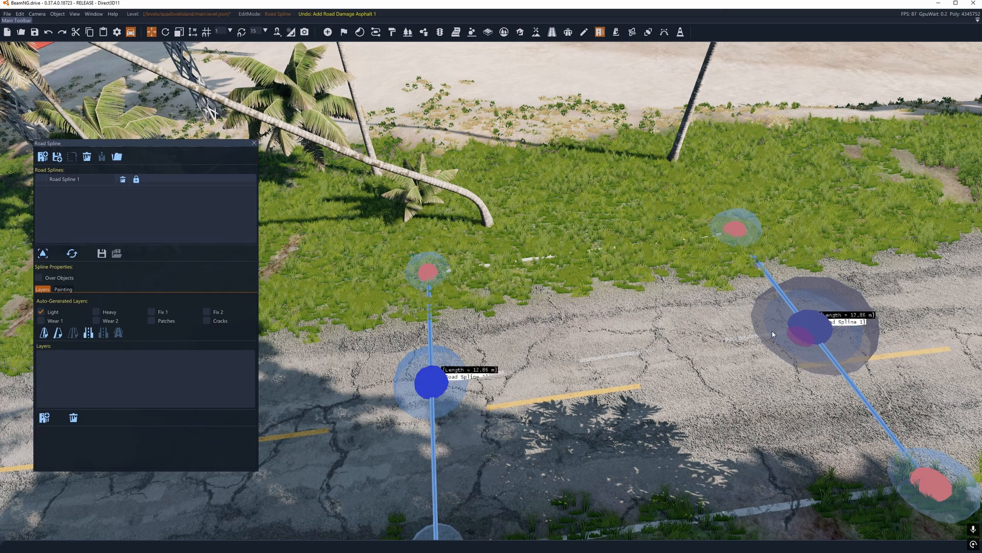
drag(806, 335, 766, 323)
click(616, 32)
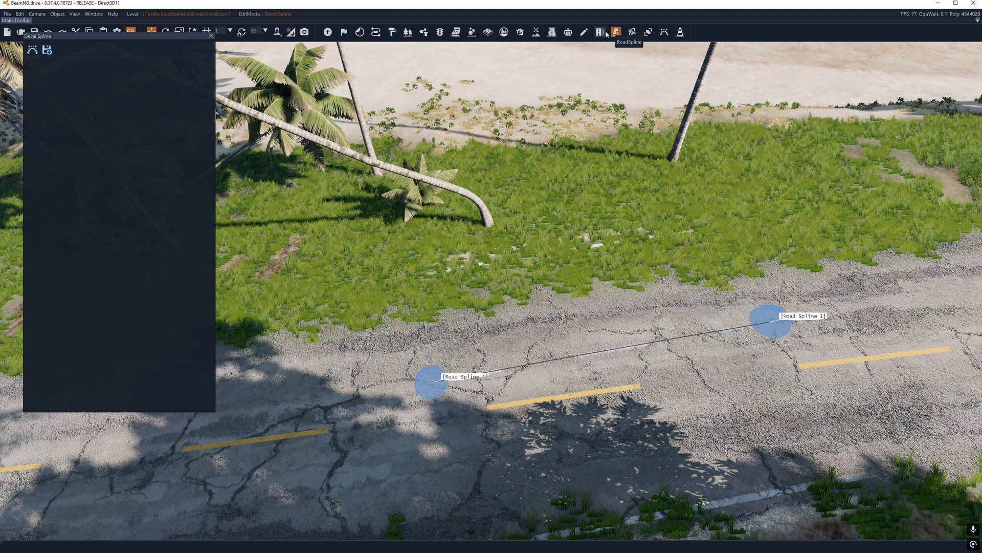
Step: Delete both nodes of Road Spline 1, remove the spline from the session and close the Road Spline tool
click(431, 383)
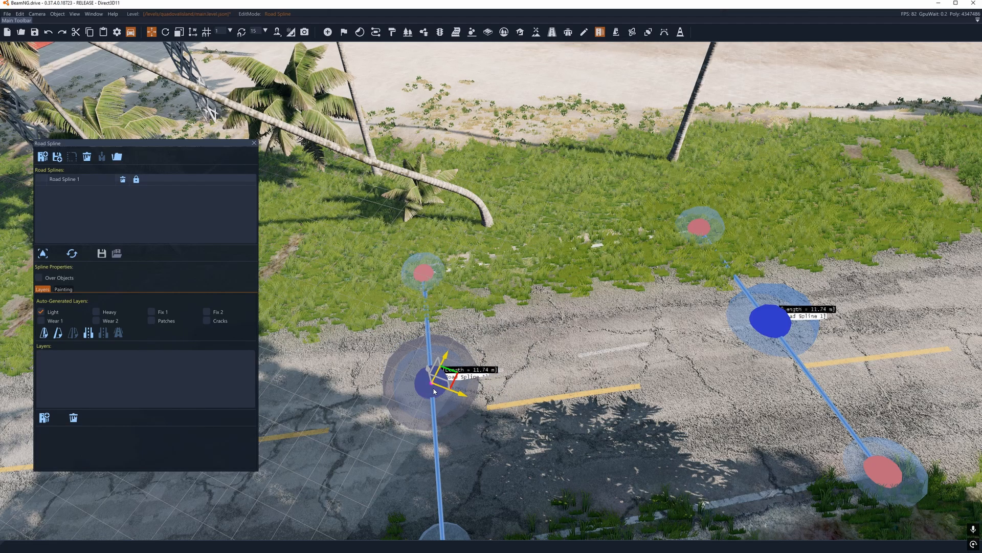
key(Delete)
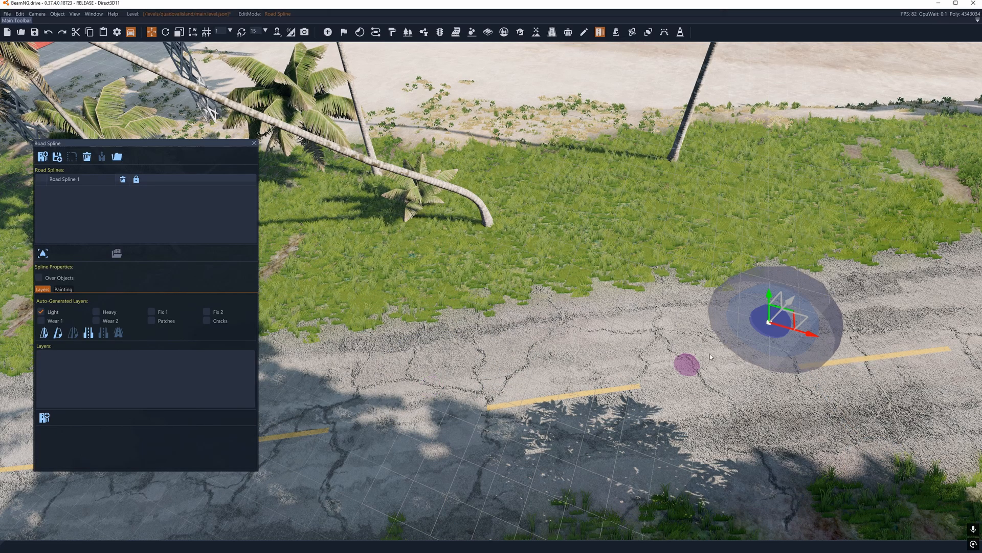
key(Delete)
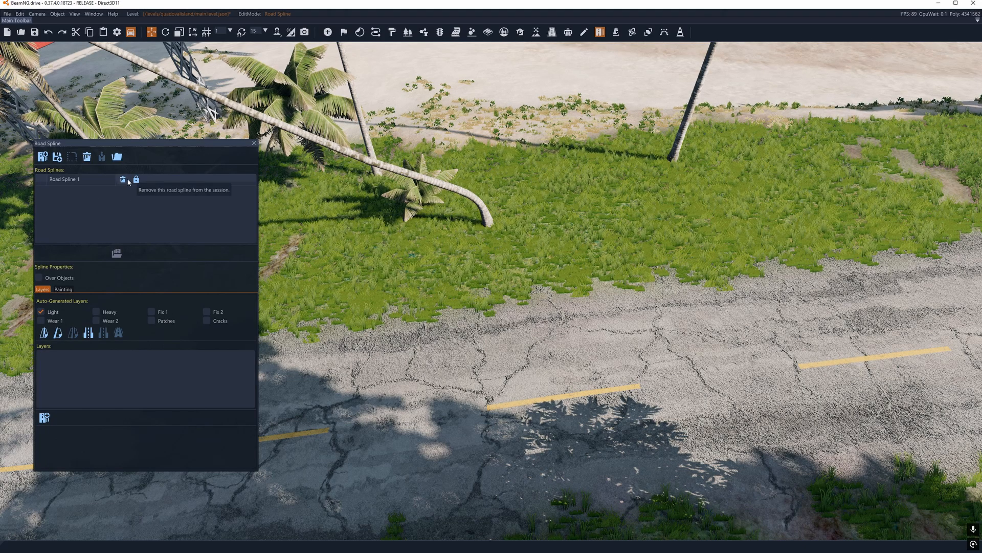
click(125, 179)
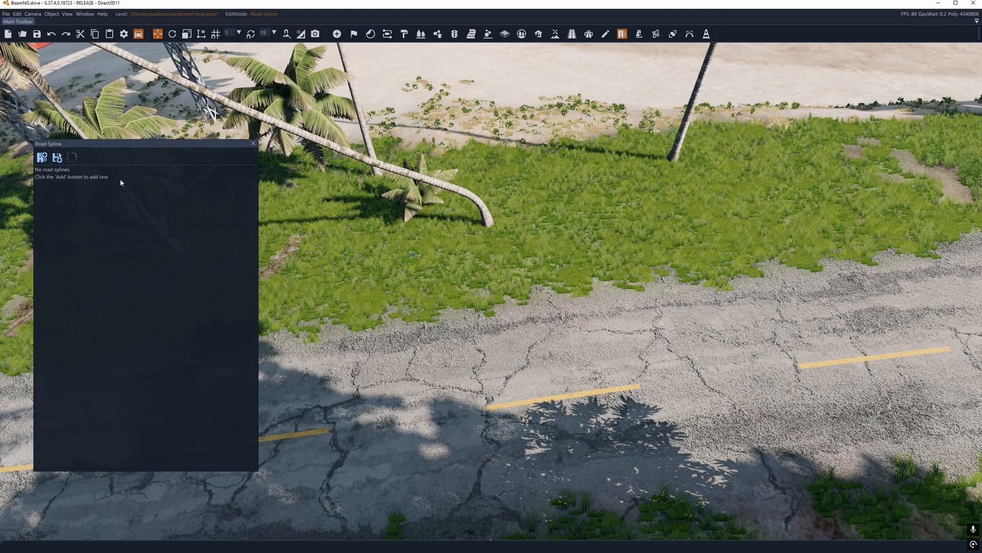
click(253, 144)
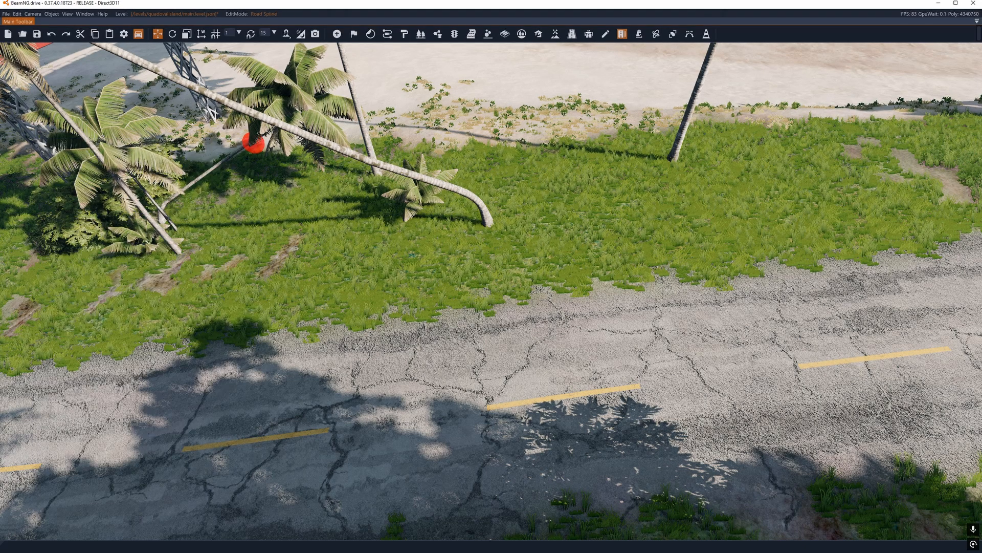
Step: Add a decal spline with two nodes at the road edge and move both onto the asphalt, about 17.4 m apart
click(640, 34)
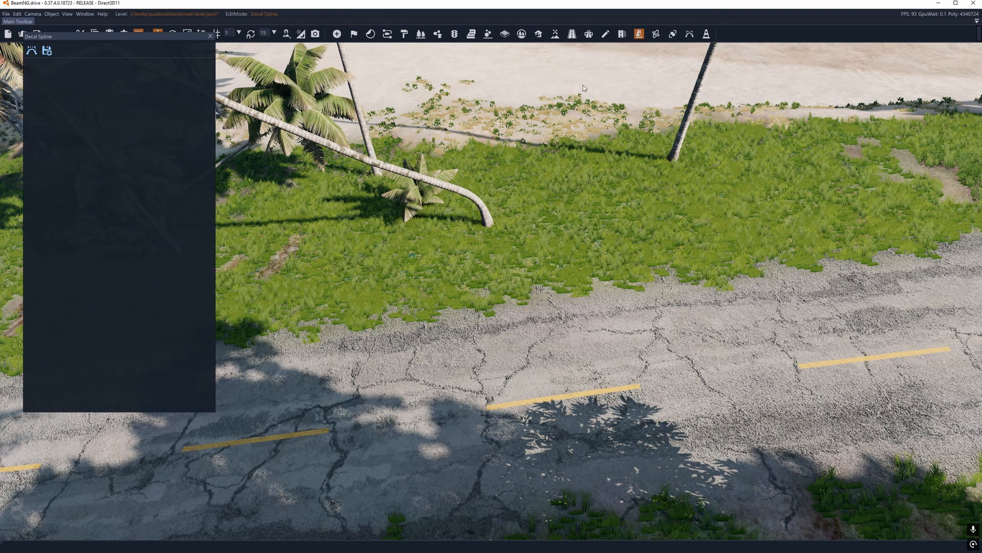
click(32, 51)
click(466, 320)
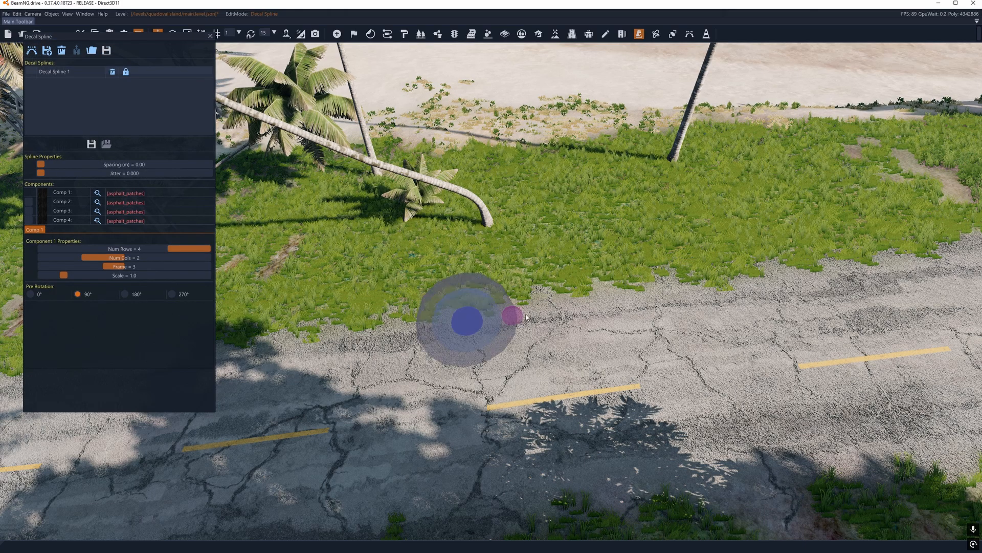
click(758, 288)
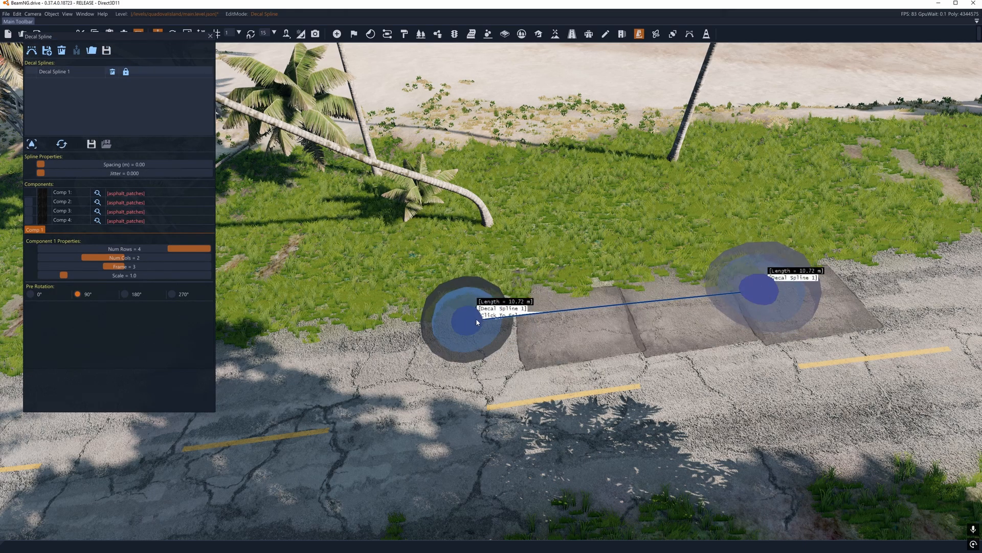
drag(466, 321, 342, 435)
drag(758, 288, 898, 362)
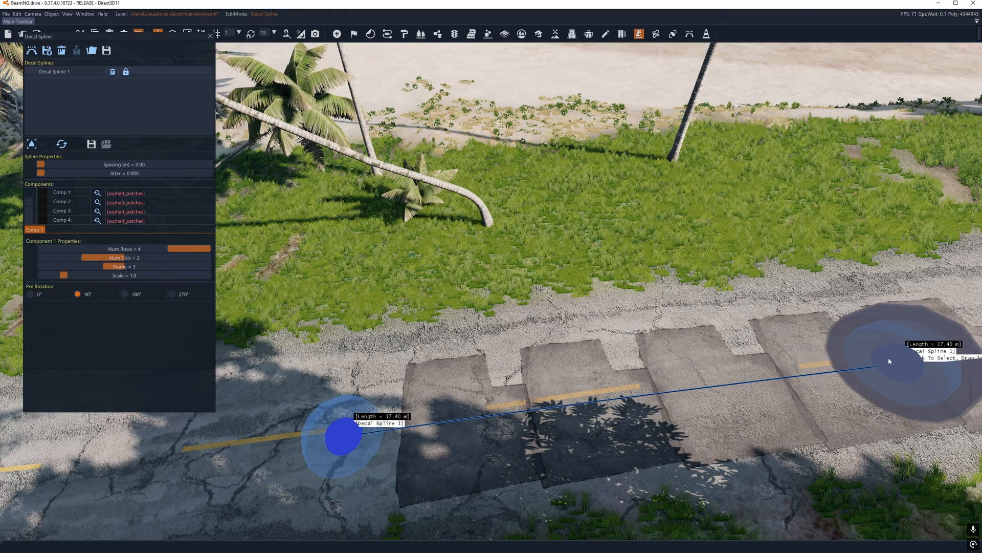
Step: Assign the m_decal_roadmarkings_01 material to component 1 and extend the decal spline along the road to about 21.3 m
click(97, 193)
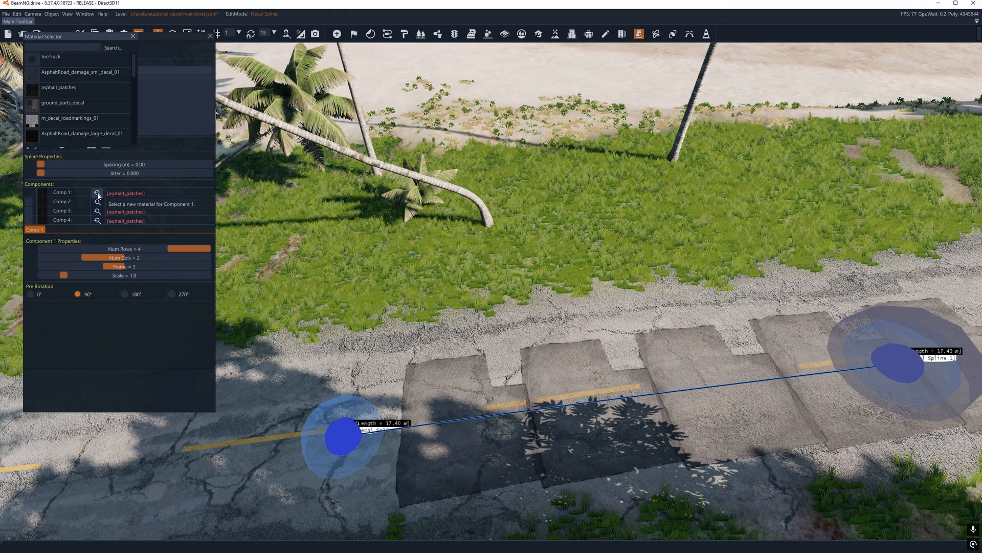
click(86, 125)
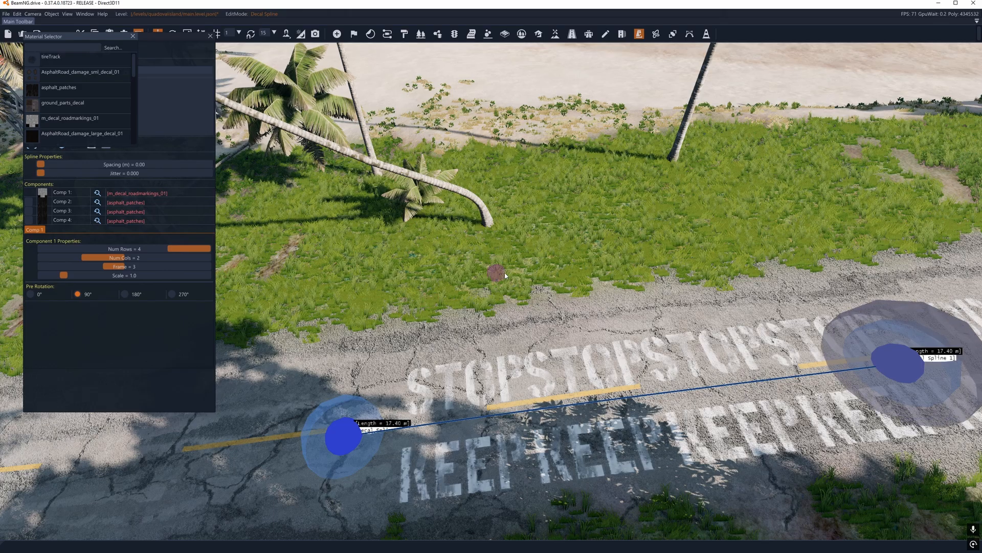
right_drag(497, 272, 491, 275)
drag(738, 261, 820, 216)
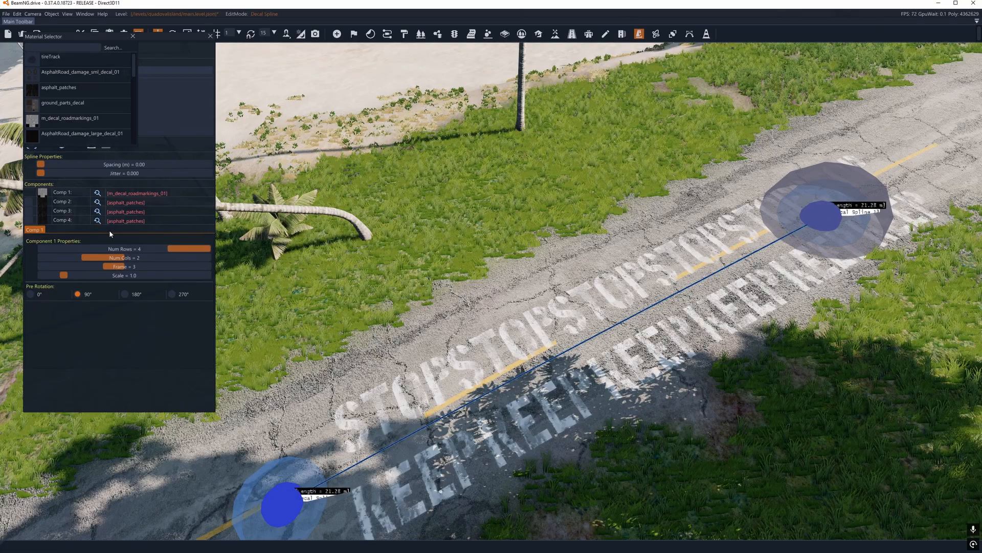
click(133, 36)
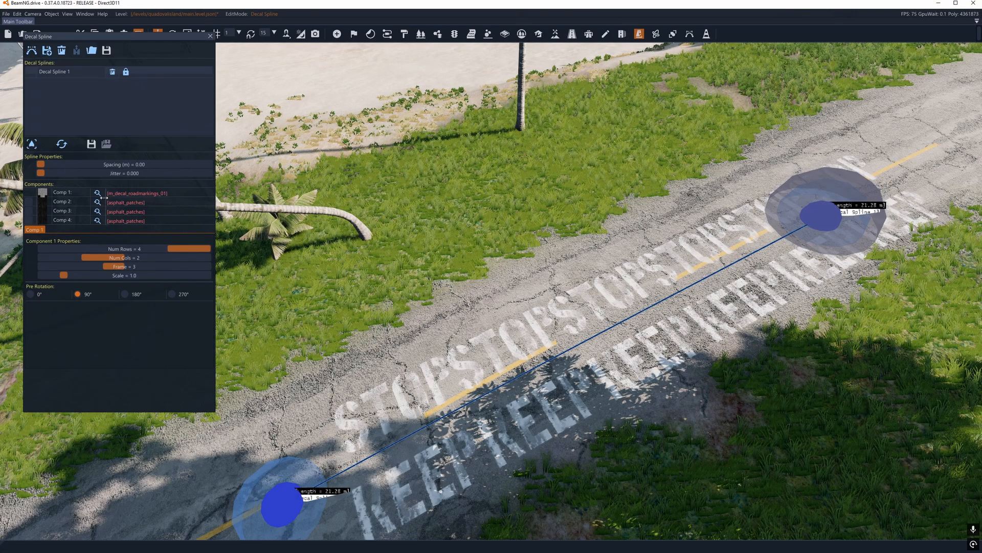
Step: View the material choices for components 1 and 2 of the decal spline without selecting a new one
click(98, 193)
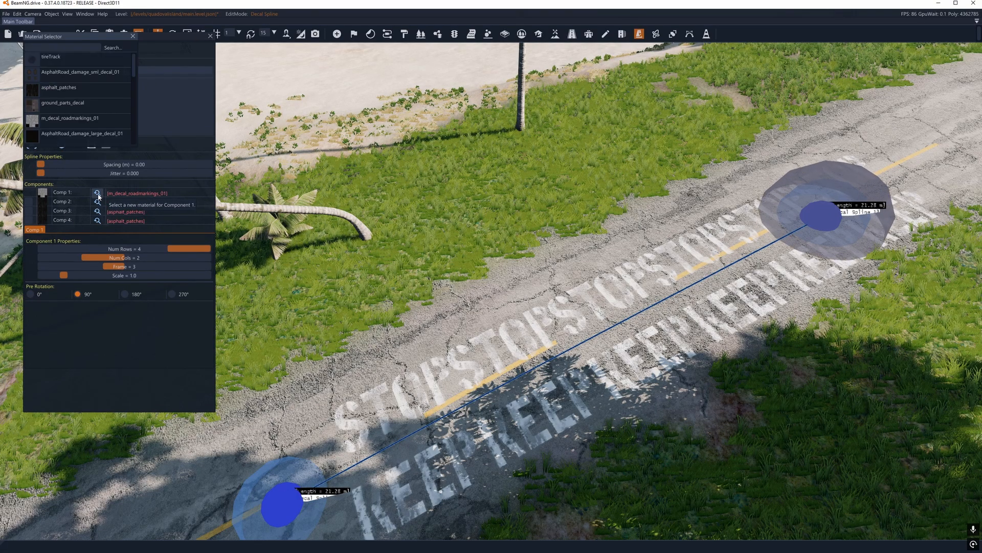
click(133, 36)
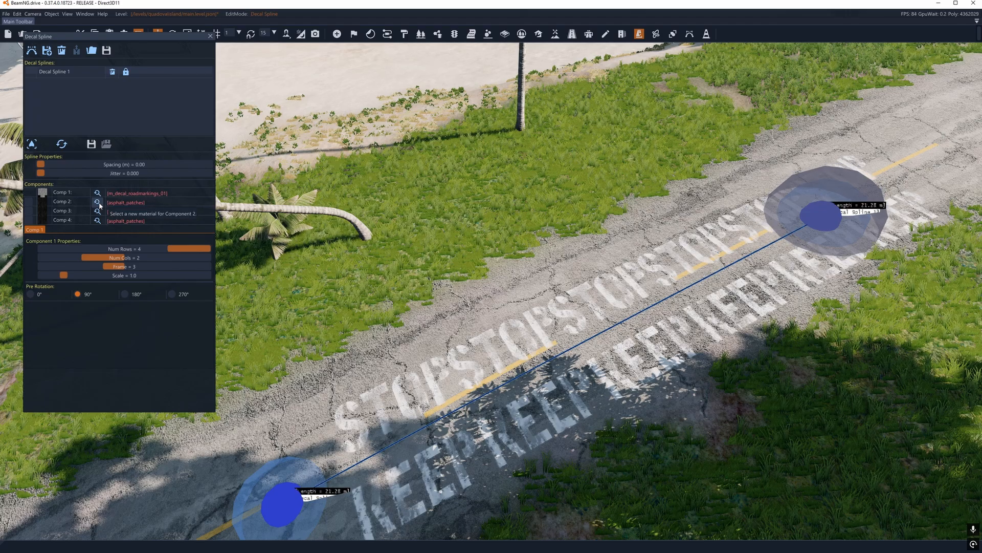
click(97, 202)
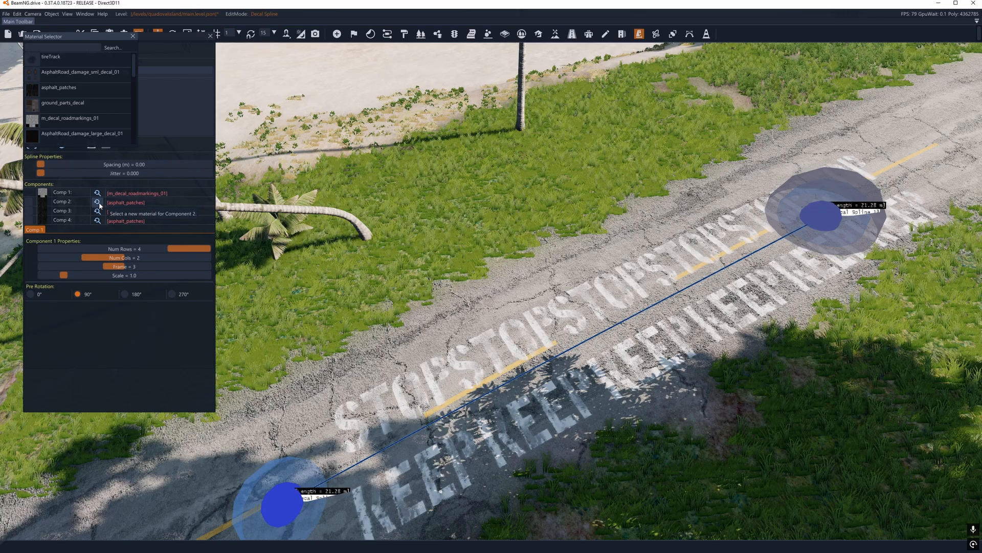
click(133, 36)
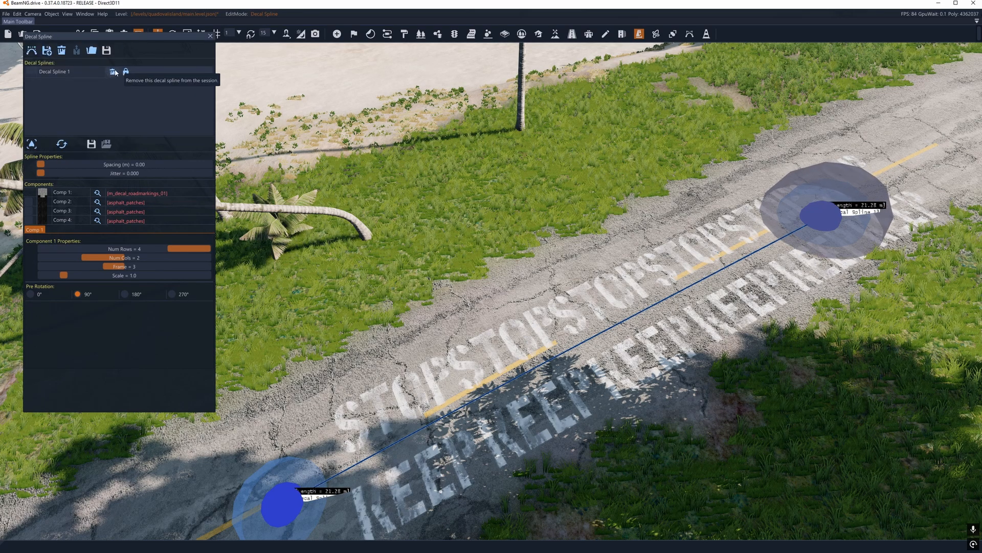
Step: Check the decal spline's spacing control, remove Decal Spline 1 from the session and close the Decal Spline tool
mouse_move(43, 165)
mouse_down()
mouse_move(55, 165)
mouse_move(26, 164)
mouse_up()
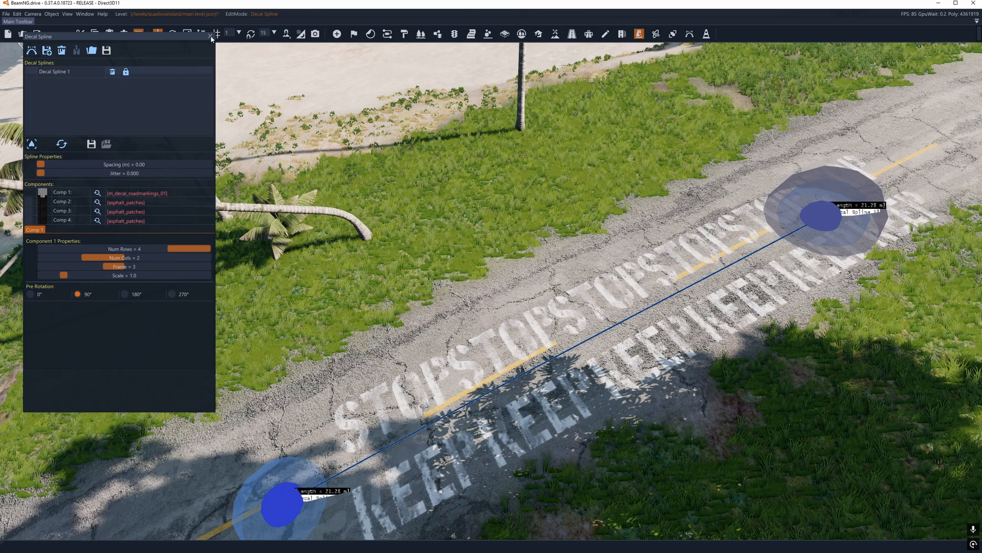
click(113, 73)
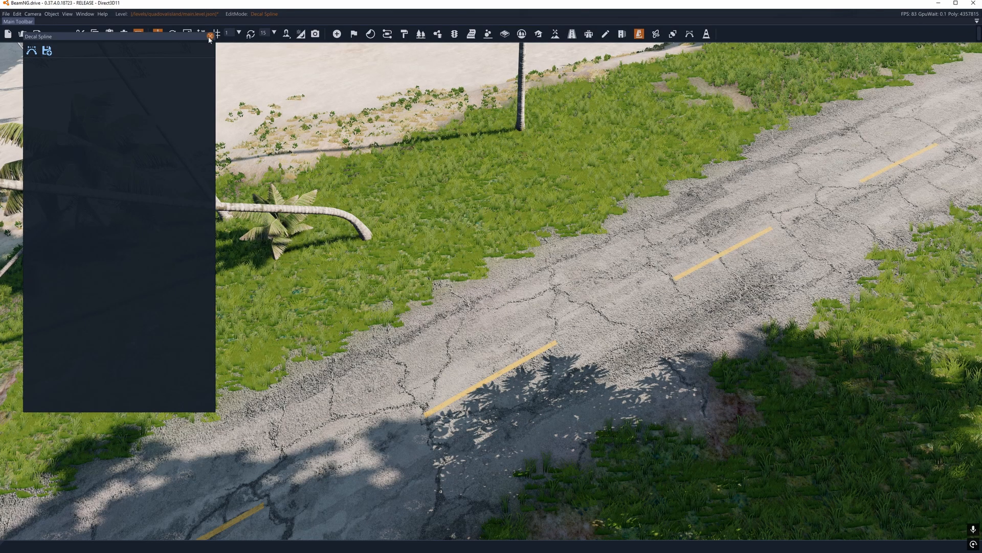
click(210, 36)
Step: Open the Assembly Spline tool and add a wooden fence spline with two nodes on the asphalt, about 11 m long
click(656, 34)
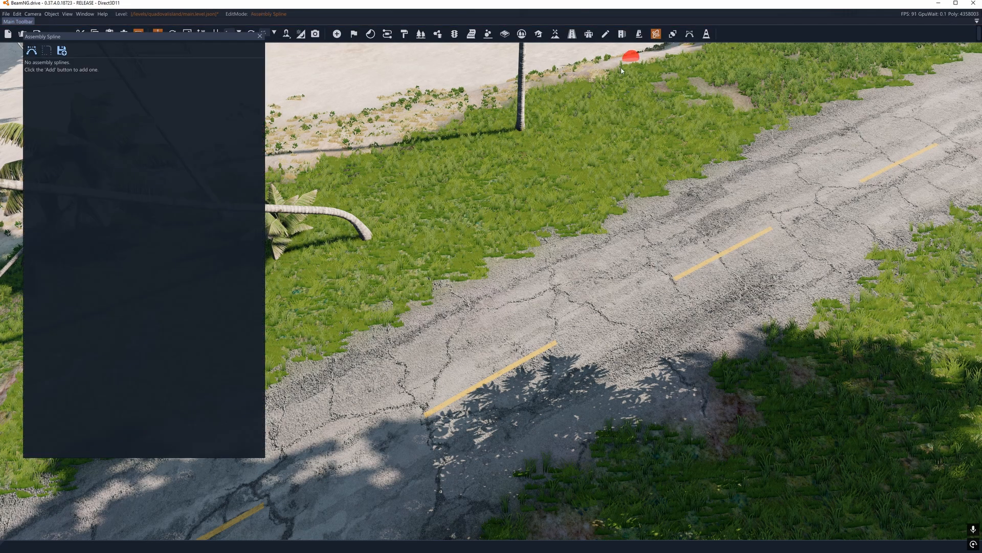
click(31, 50)
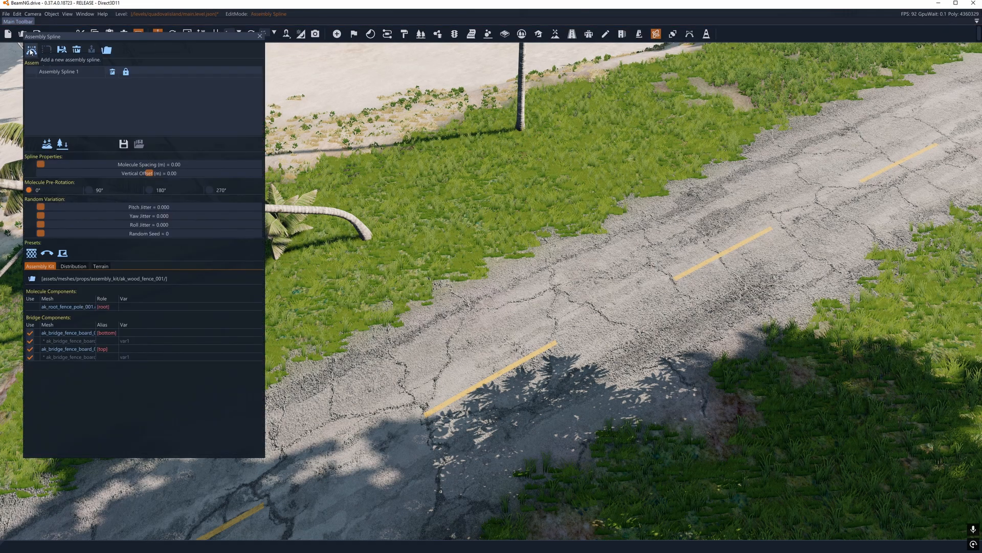
click(414, 382)
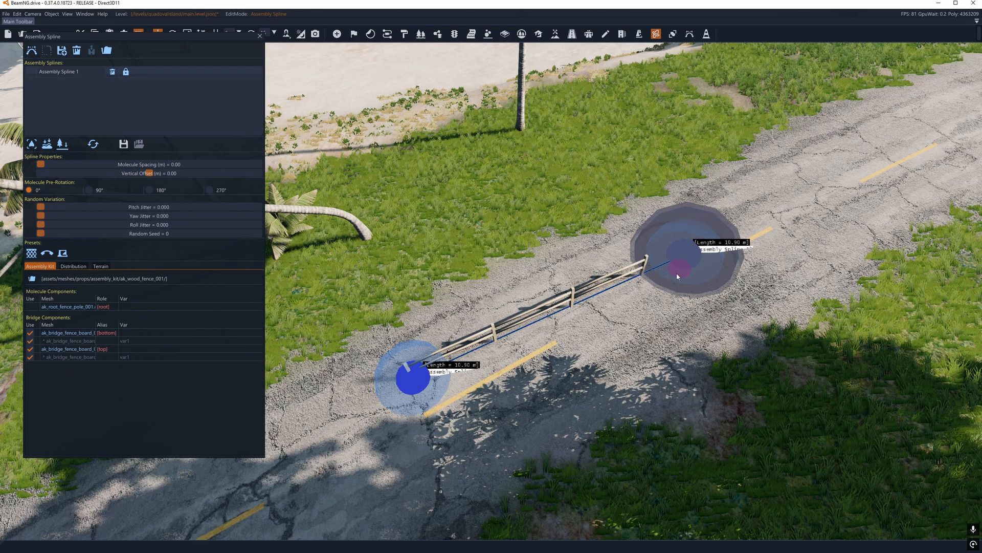
Step: Move both nodes of Assembly Spline 1 onto the grass verge beside the beach, lengthening the fence to about 15.7 m
drag(684, 253, 620, 164)
drag(425, 374, 368, 298)
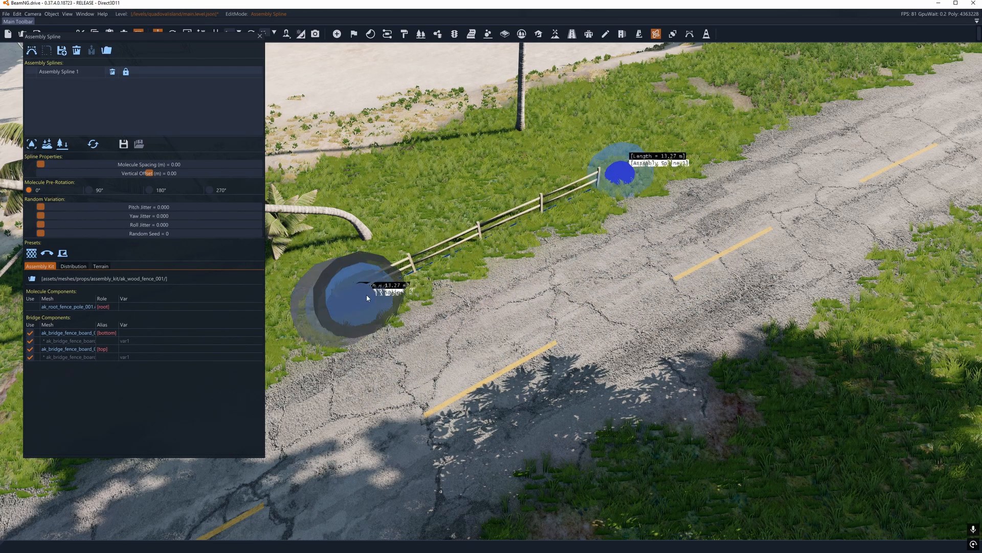
mouse_move(619, 187)
mouse_down()
mouse_move(628, 146)
mouse_move(666, 137)
mouse_move(594, 139)
mouse_move(674, 136)
mouse_move(712, 150)
mouse_move(664, 159)
mouse_move(751, 131)
mouse_move(656, 161)
mouse_move(685, 205)
mouse_move(681, 169)
mouse_up()
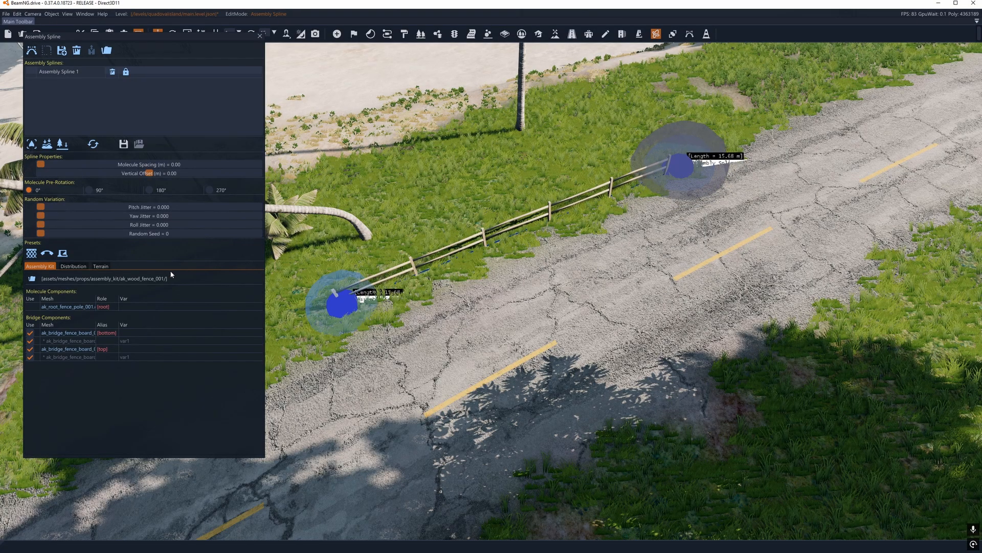
Step: Switch Assembly Spline 1 to the preset using the ak_wood_pole_old_001 kit and add a third node on the verge, extending it to about 32 m
click(46, 253)
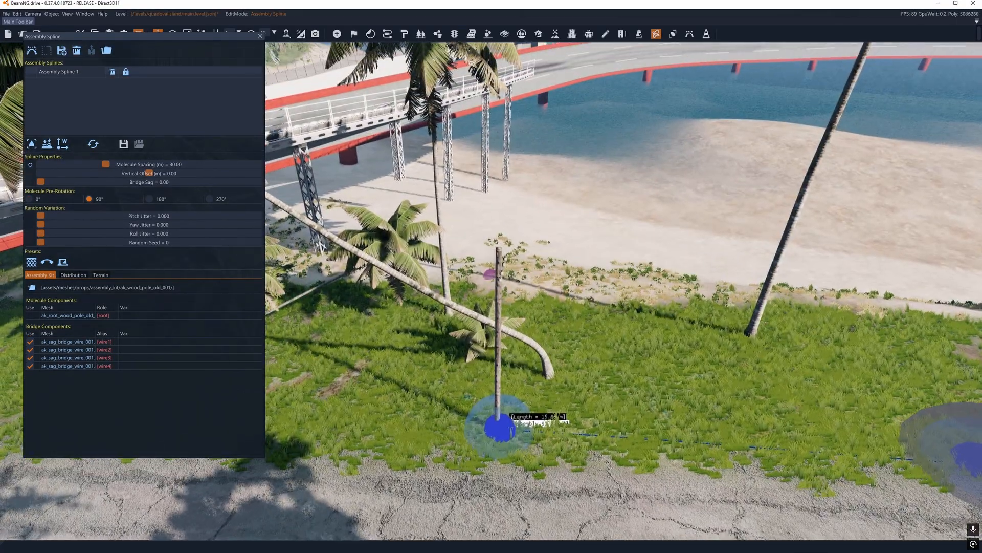
key(a)
right_drag(490, 274, 409, 239)
key(w)
key(s)
key(w)
click(487, 241)
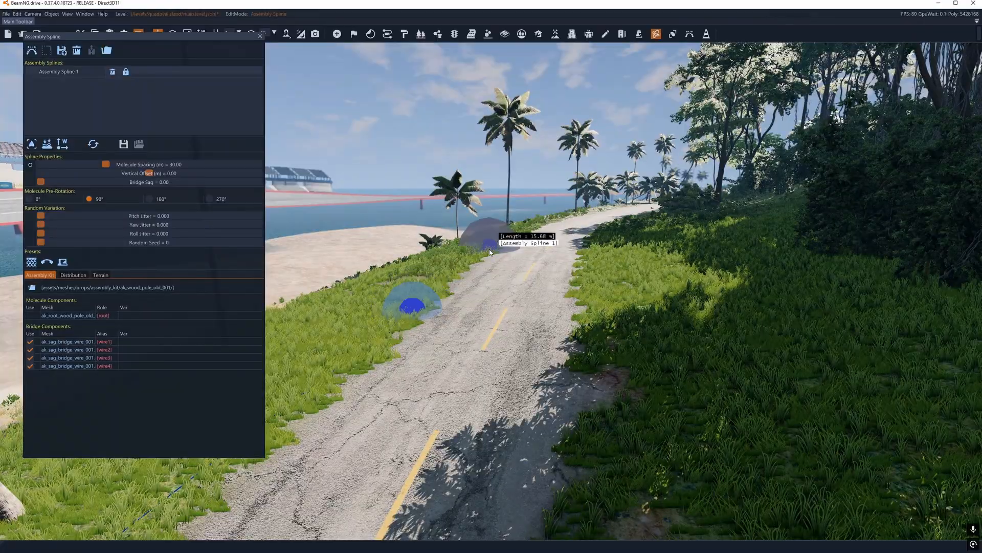
key(a)
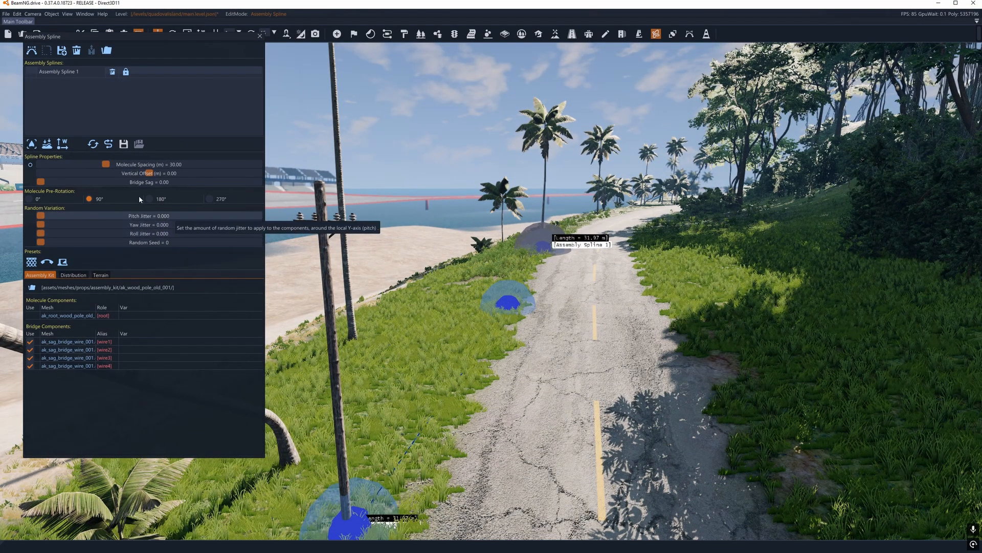
Step: Set the molecule spacing of the utility poles on Assembly Spline 1 to 4.73 m
drag(105, 164, 50, 171)
right_drag(489, 267, 500, 245)
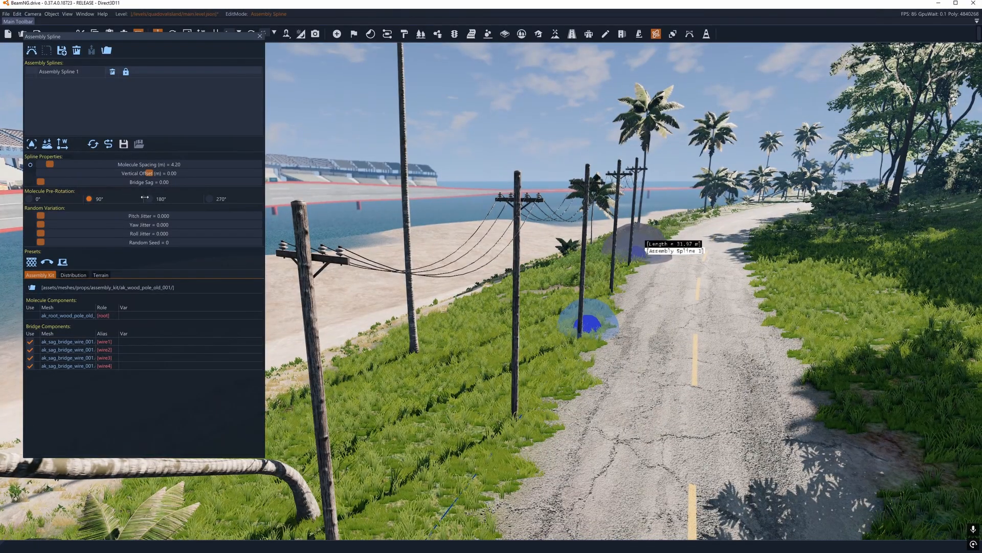
drag(50, 165, 51, 162)
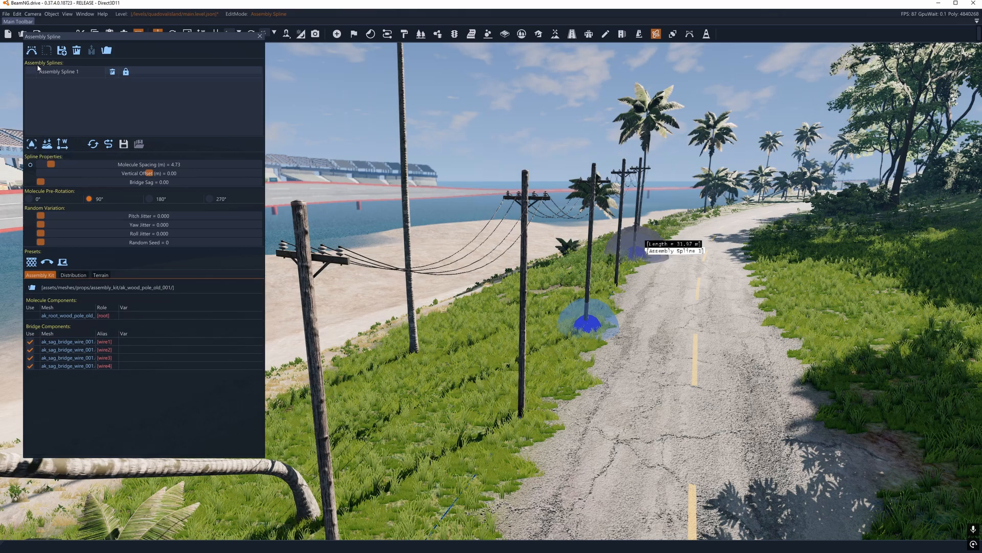
Step: Add a second assembly spline as a wooden fence on the opposite grass verge, with two nodes about 13.6 m apart
click(31, 50)
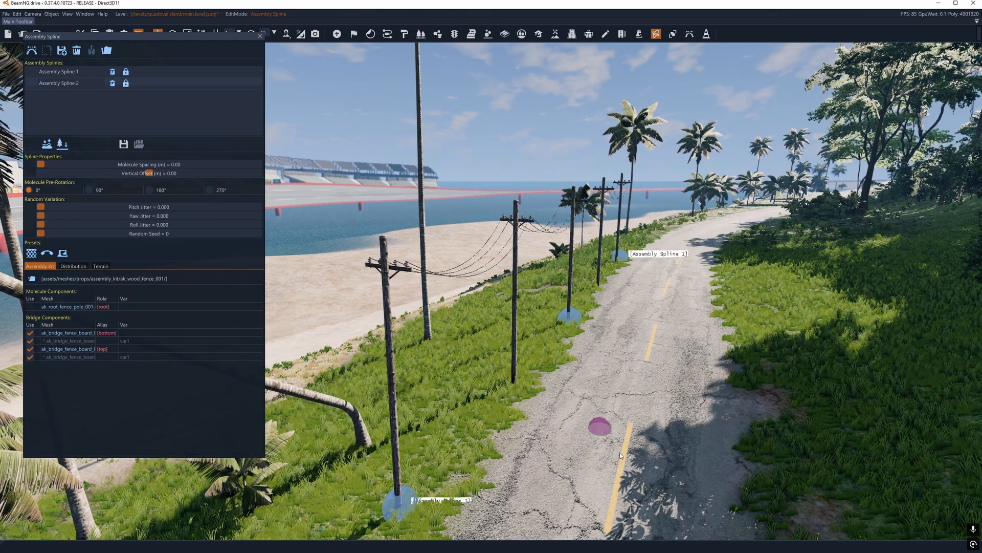
click(825, 498)
click(766, 314)
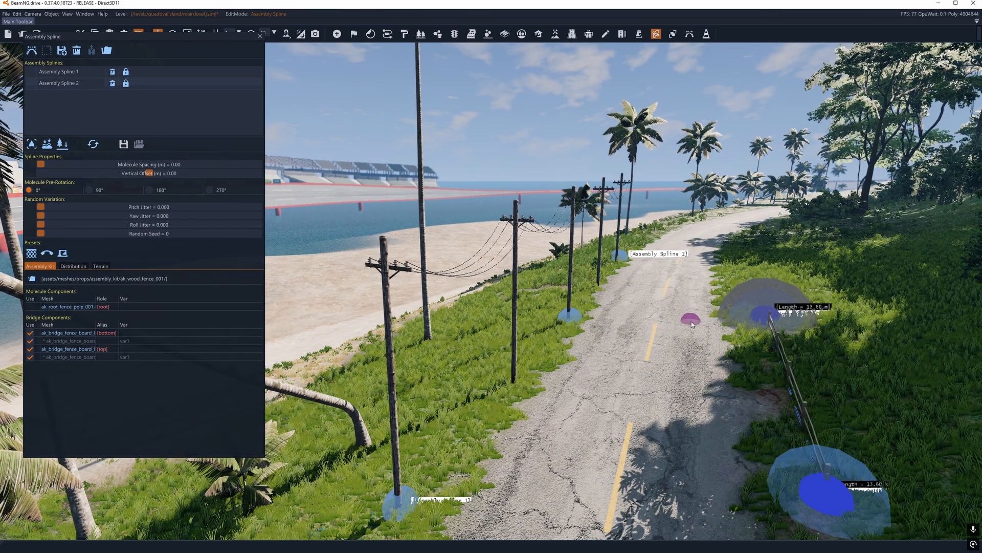
right_drag(691, 322, 523, 313)
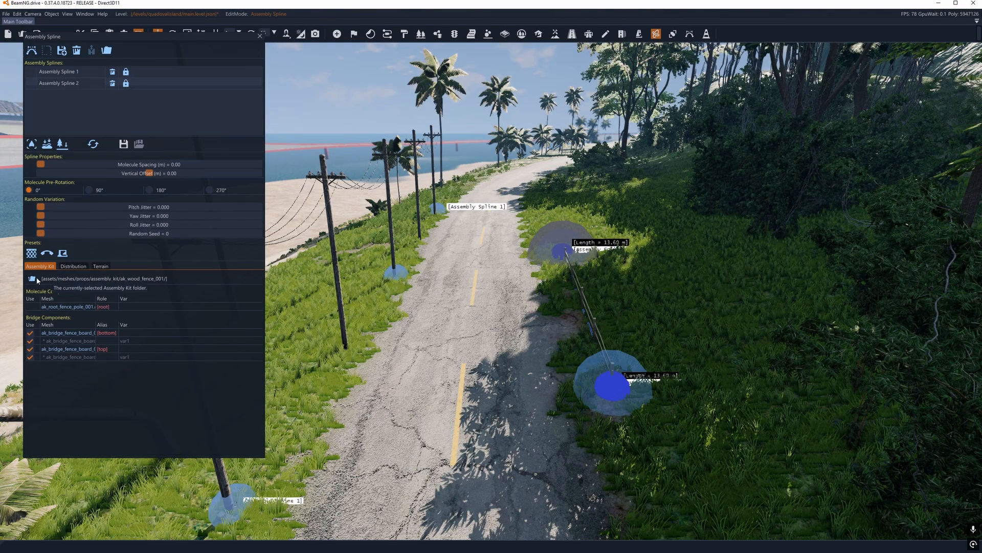
Step: Try a Random distribution and a lower base weight for the bottom fence board, restore Round Robin and return to the assembly kit settings
click(70, 266)
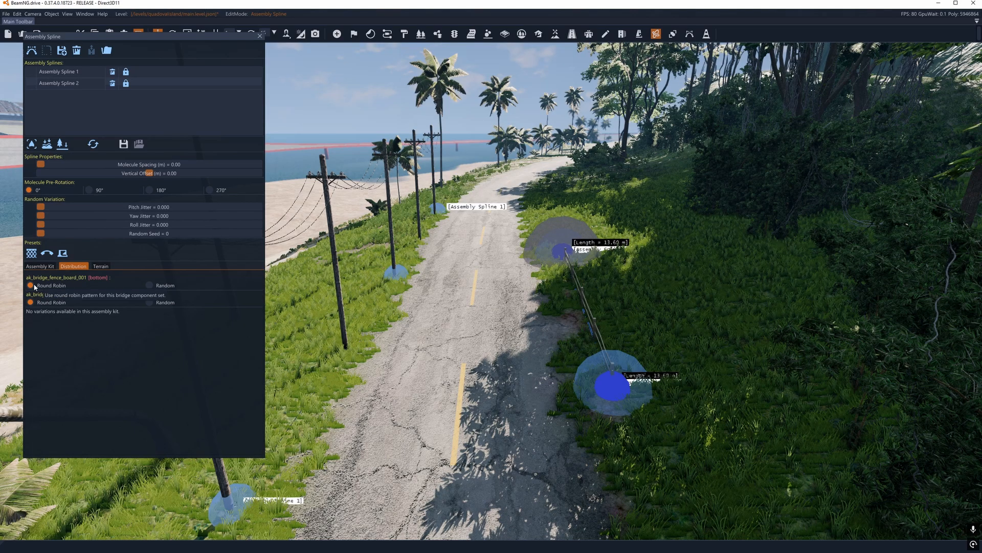
click(149, 285)
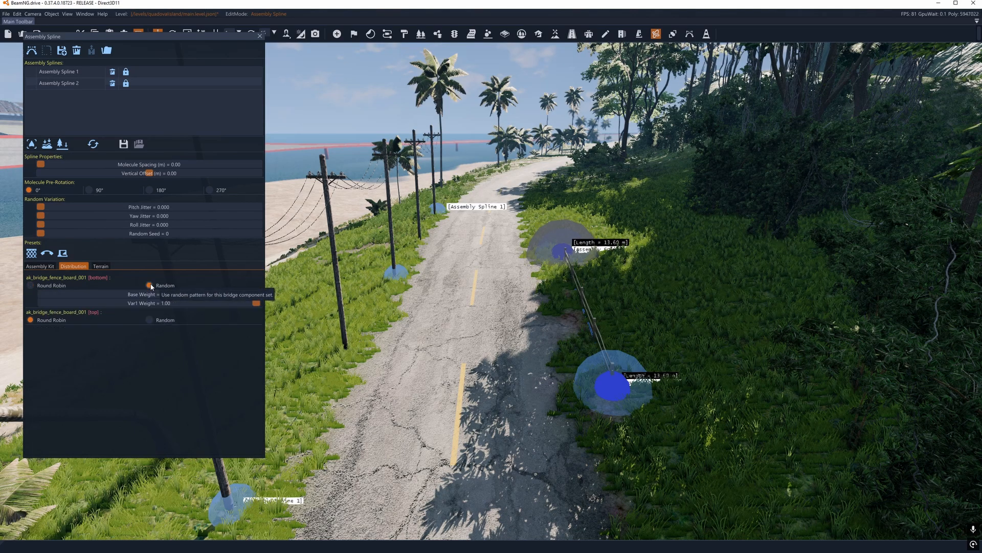
drag(257, 295, 169, 295)
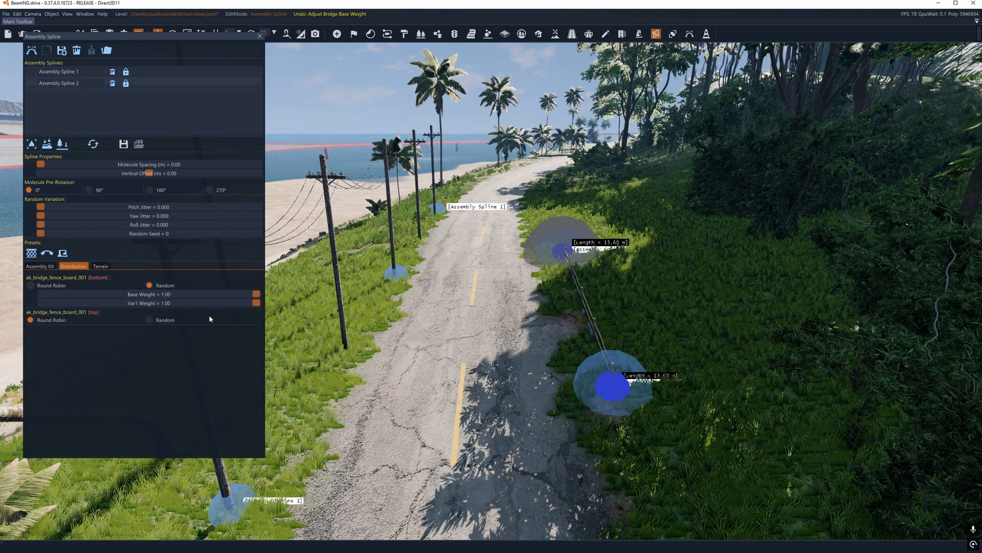
click(30, 286)
click(38, 266)
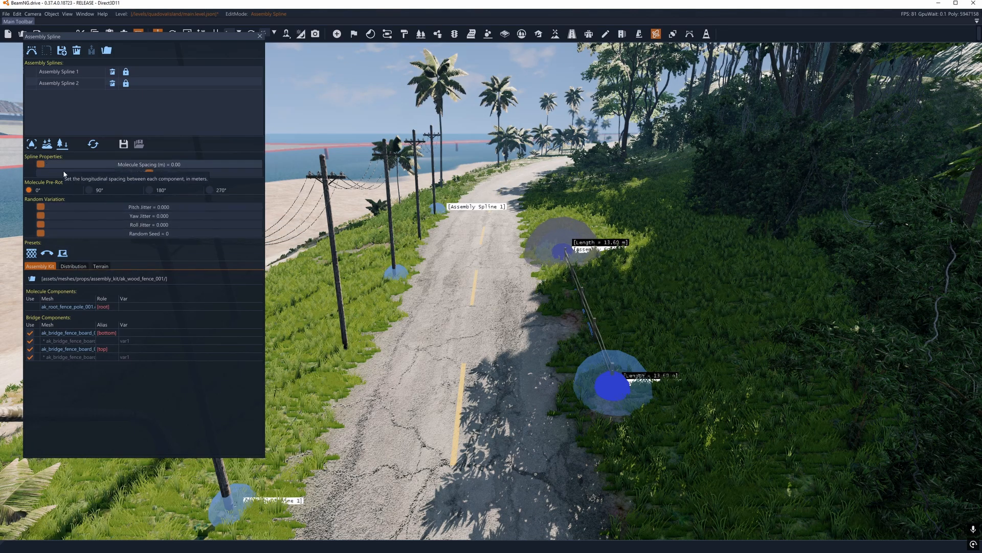
Step: Add a third node to Assembly Spline 2, extending the fence to about 30.8 m, and set its molecule spacing to 1.06 m
drag(40, 165, 47, 167)
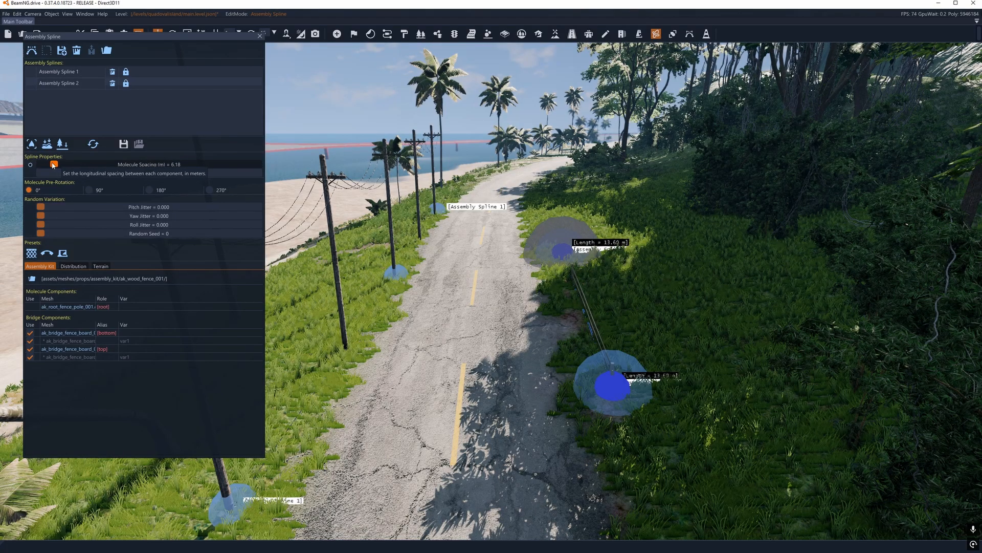
drag(47, 164, 46, 165)
right_drag(501, 223, 476, 281)
key(w)
click(396, 319)
key(s)
drag(47, 164, 43, 160)
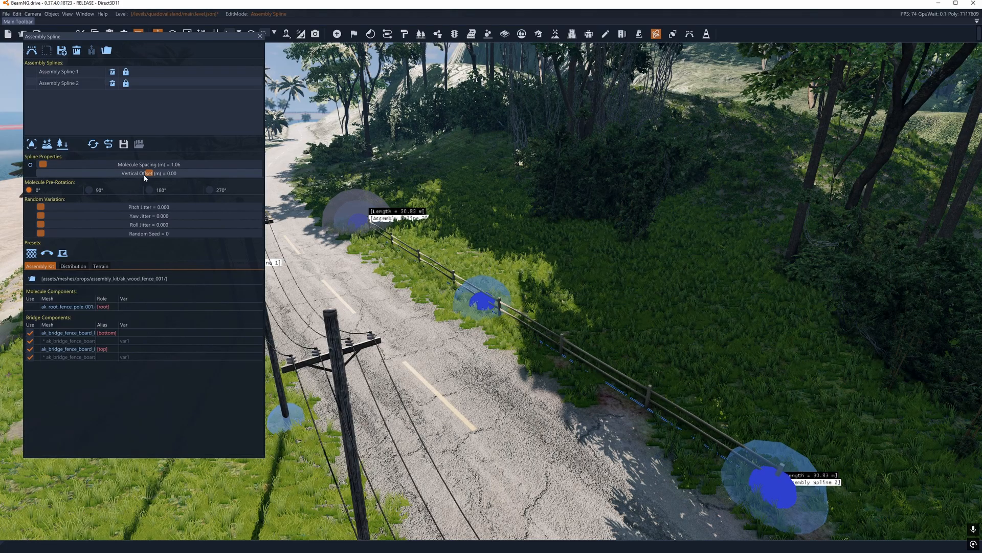
Step: Test the vertical offset of Assembly Spline 2, leaving it at 0.00 m, and set the molecule pre-rotation to 180°
drag(149, 173, 147, 169)
mouse_move(492, 276)
right_down()
mouse_move(481, 269)
mouse_move(491, 274)
right_up()
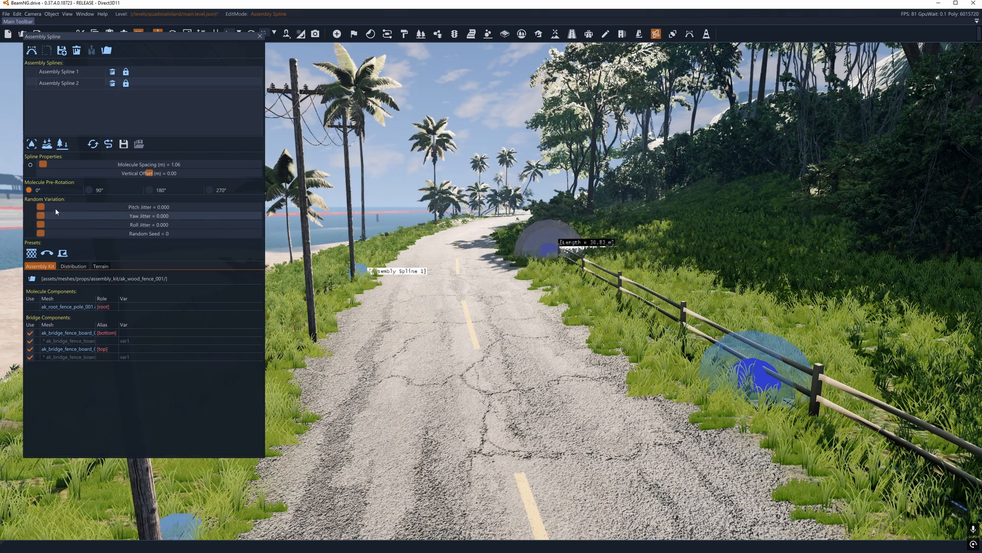
click(150, 190)
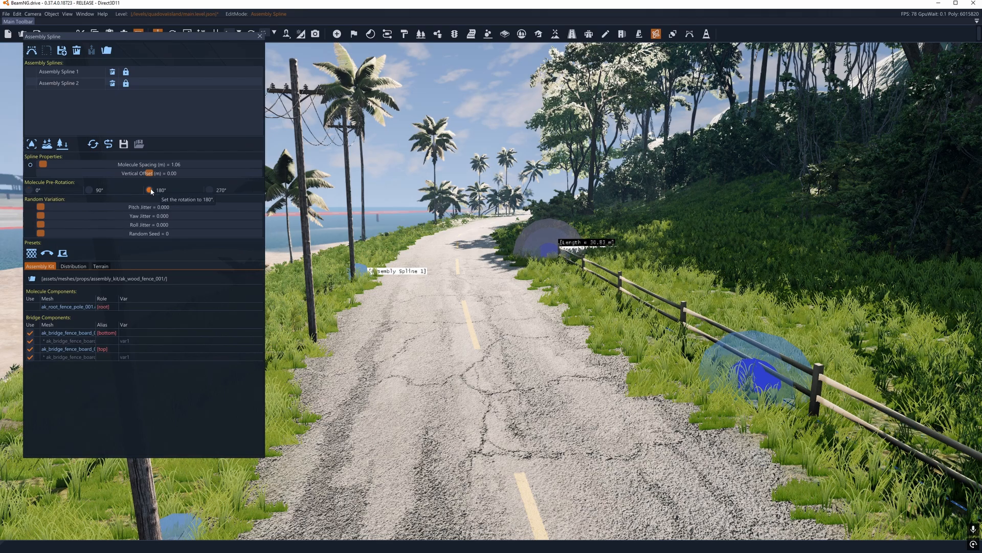
Step: Try a 90° molecule pre-rotation on Assembly Spline 2, then set it to 0°
click(90, 190)
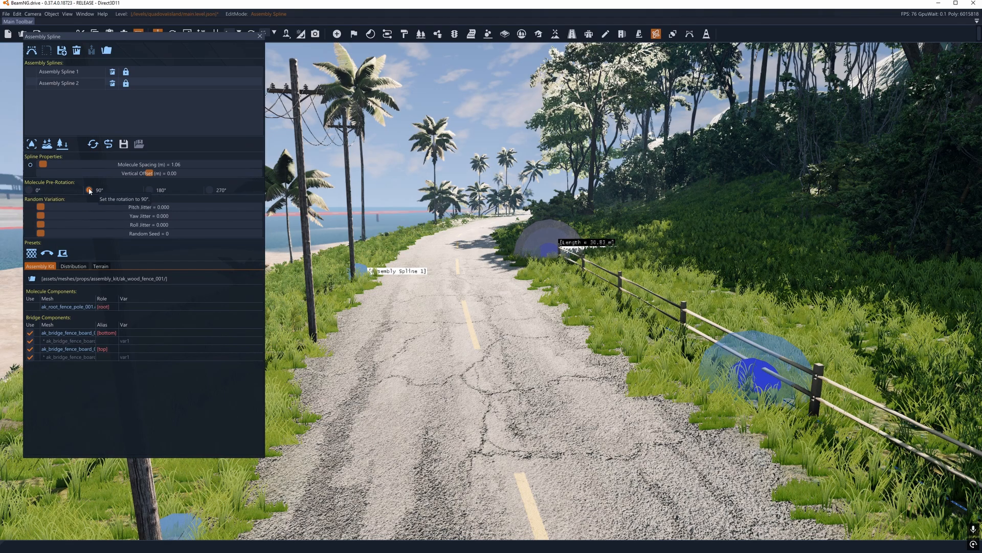
click(29, 191)
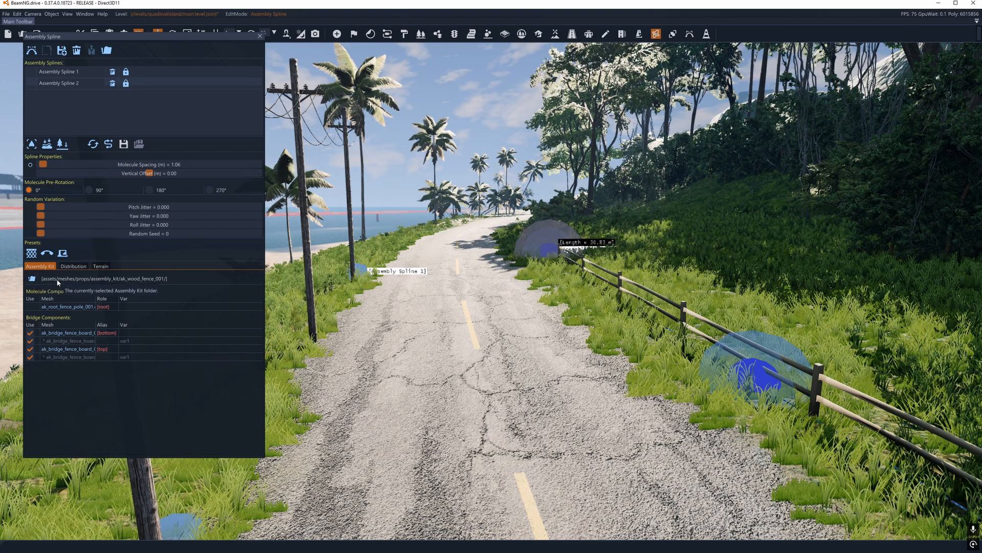
Step: Look through the available assembly kit folders in /assets/meshes/props/assembly_kit/ and leave the selection without choosing another kit
click(31, 278)
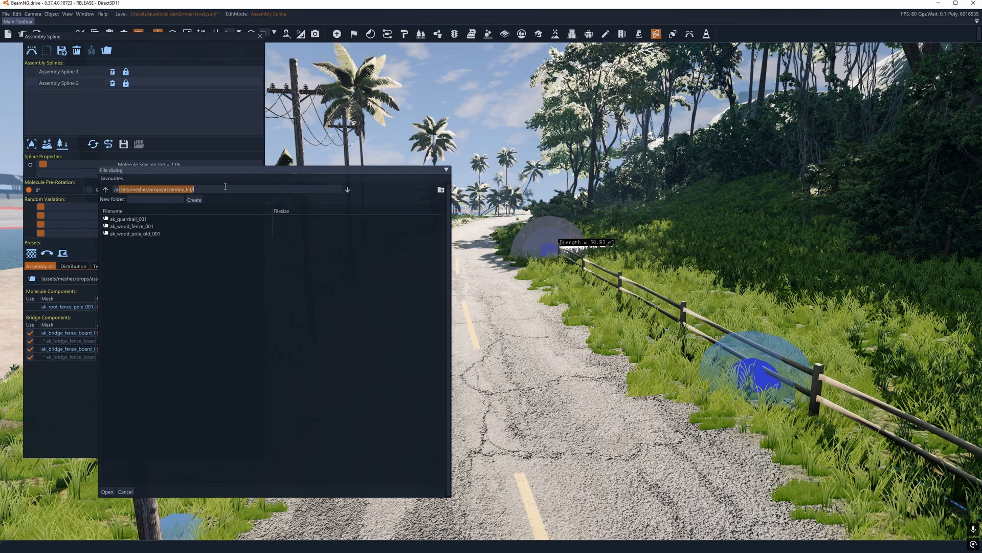
drag(275, 170, 319, 180)
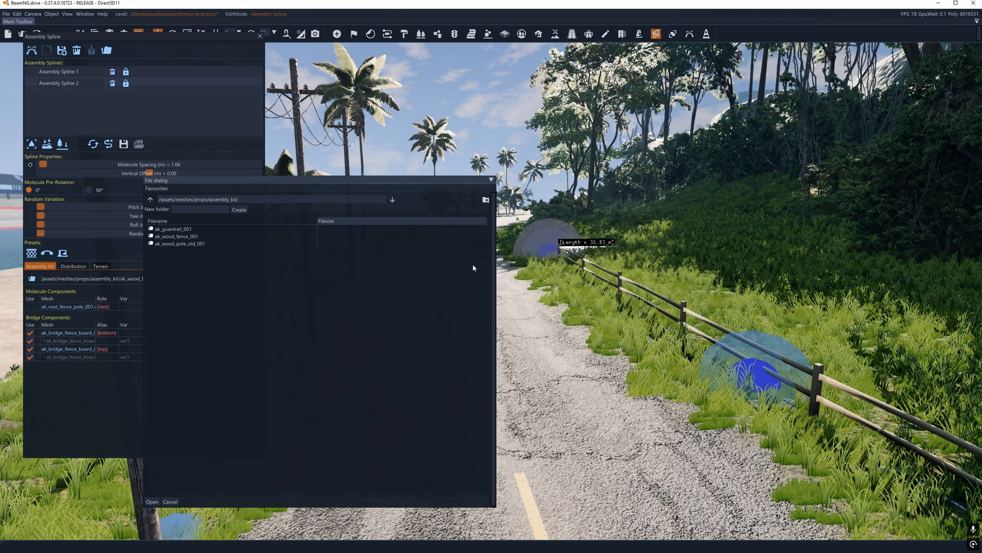
drag(212, 180, 437, 188)
right_drag(444, 181, 455, 177)
drag(437, 193, 343, 189)
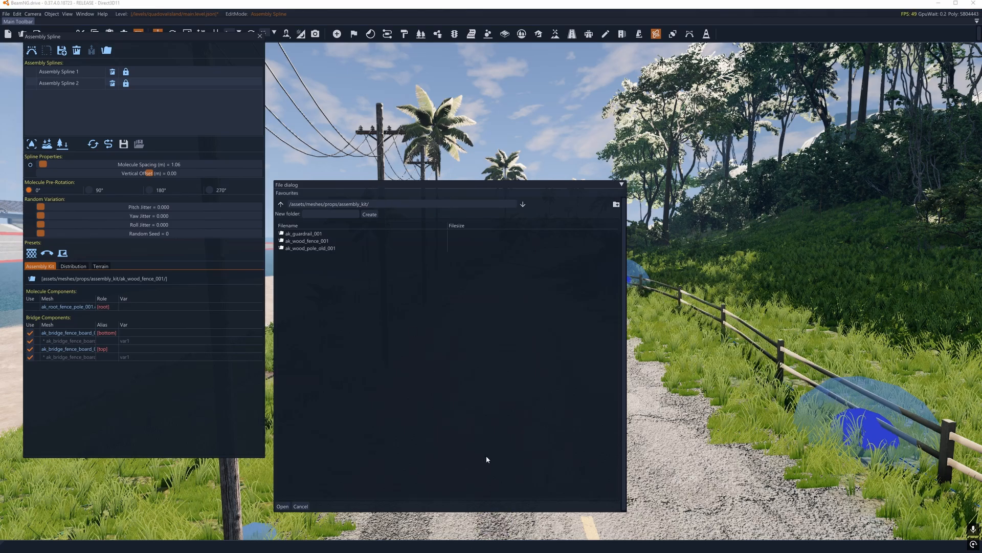
click(302, 507)
Step: Delete Assembly Spline 2 and Assembly Spline 1 from the level and close the Assembly Spline editor
right_drag(489, 271, 491, 272)
key(s)
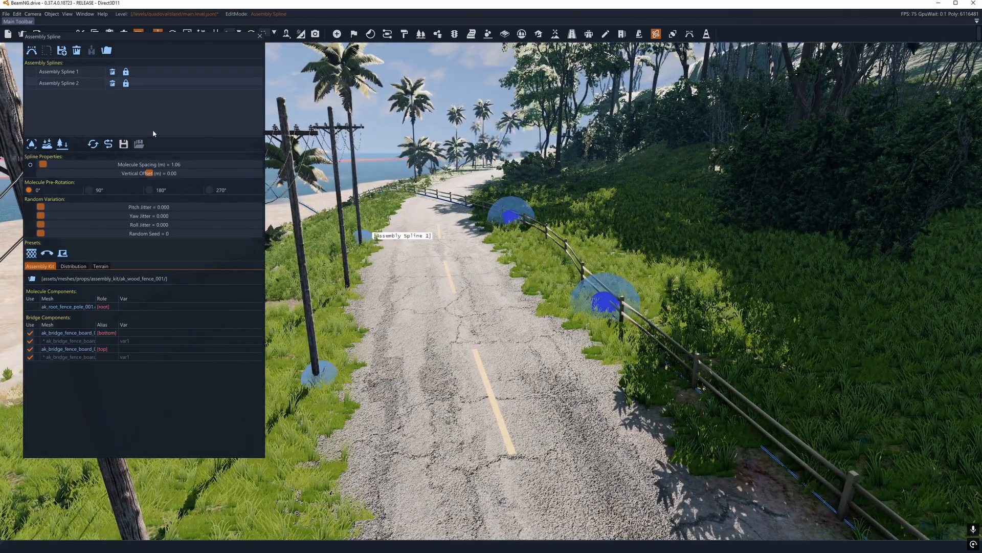
click(113, 83)
right_drag(561, 236, 555, 236)
key(s)
right_drag(491, 275, 492, 275)
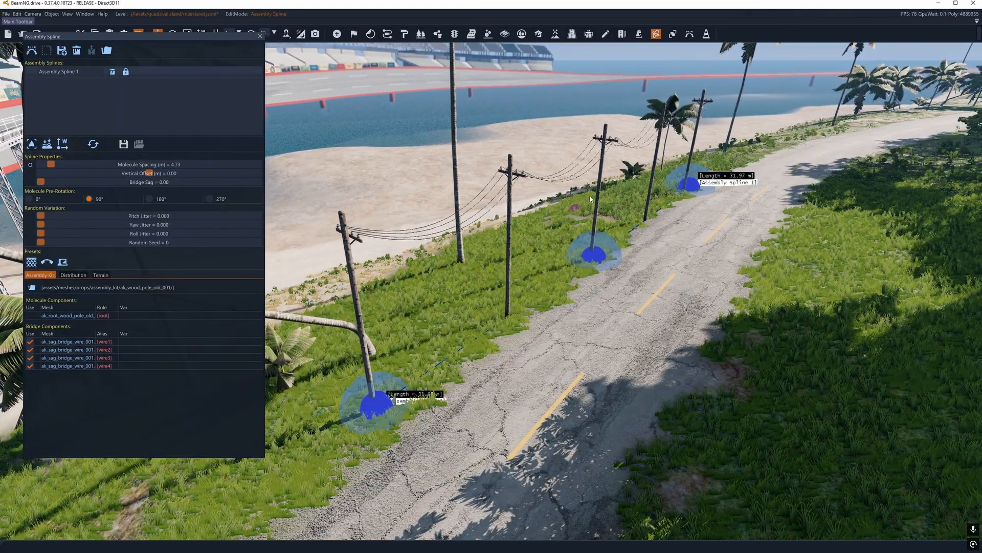
drag(581, 274, 584, 254)
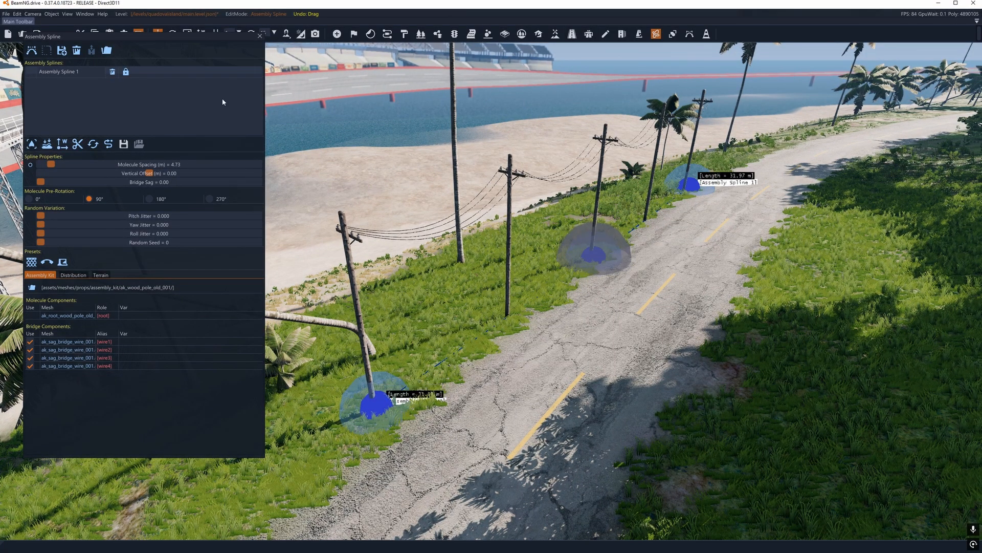
click(112, 73)
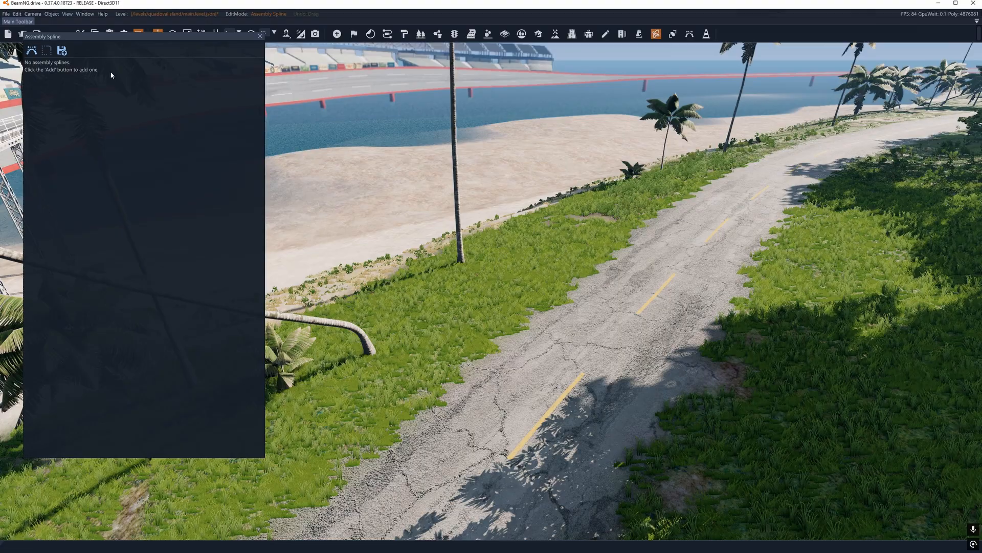
click(260, 37)
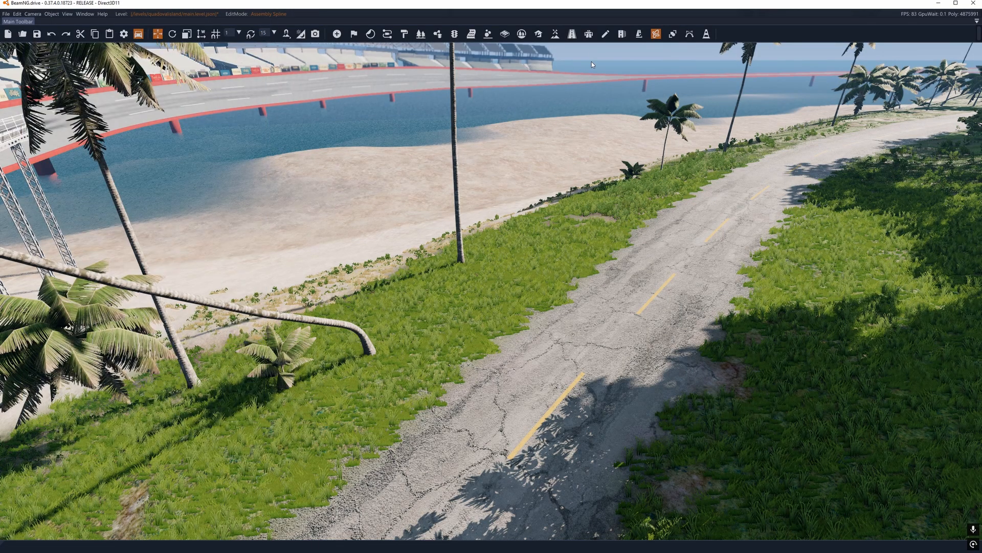
Step: Open the Master Spline editor briefly, close it and switch to the Mesh Spline editor
click(673, 34)
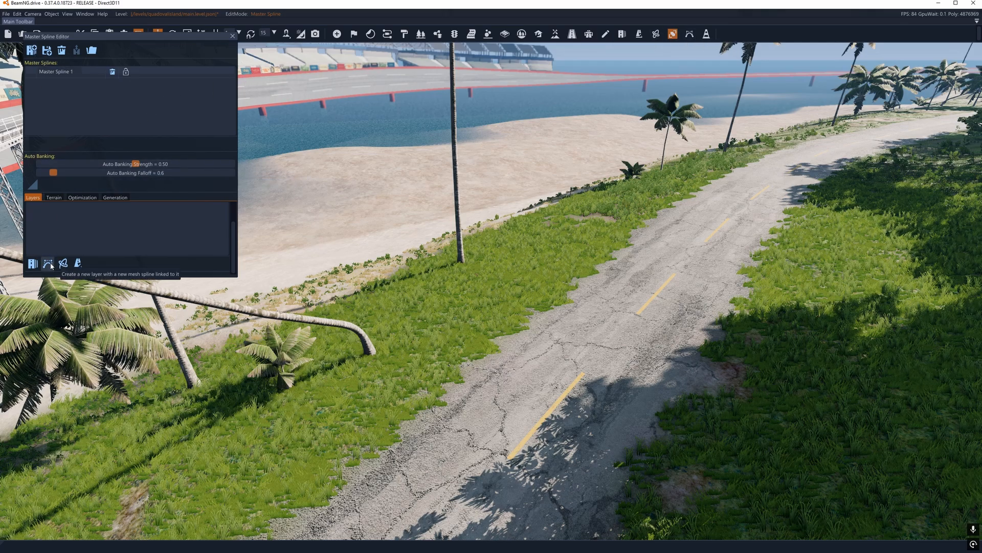
click(233, 37)
click(690, 34)
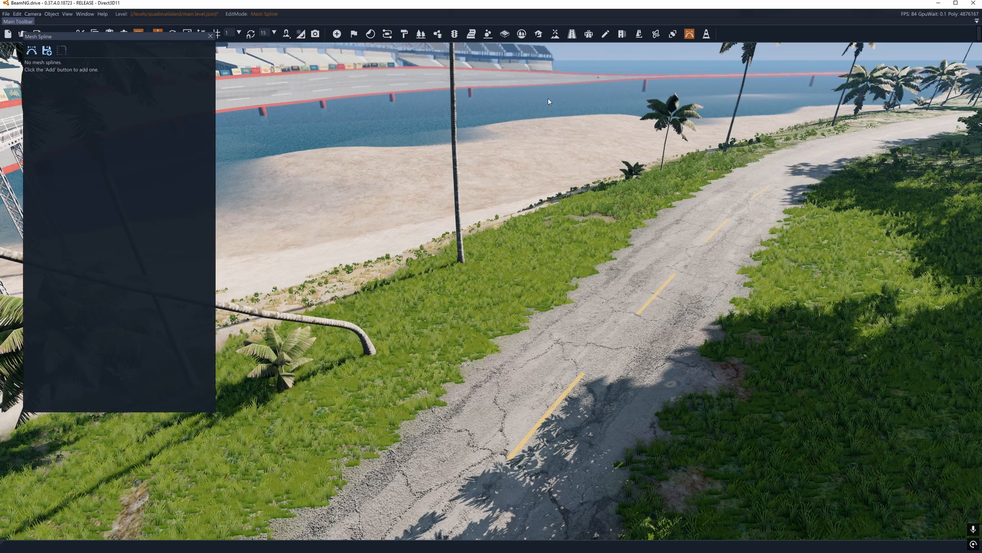
Step: Add a jersey barrier mesh spline on the seaside grass verge, with its first two nodes about 6.2 m apart and another farther on
key(w)
right_drag(491, 271, 491, 270)
key(s)
key(w)
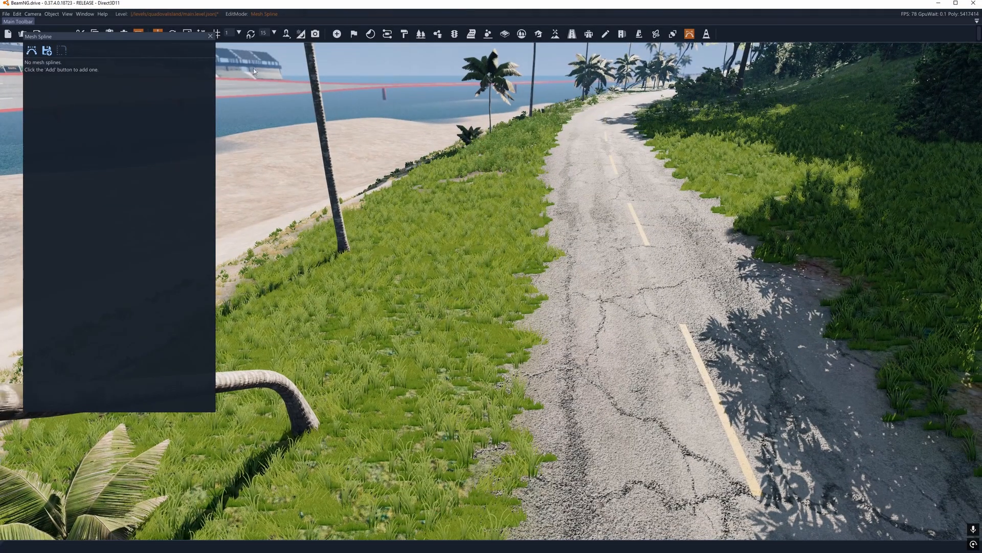
click(31, 50)
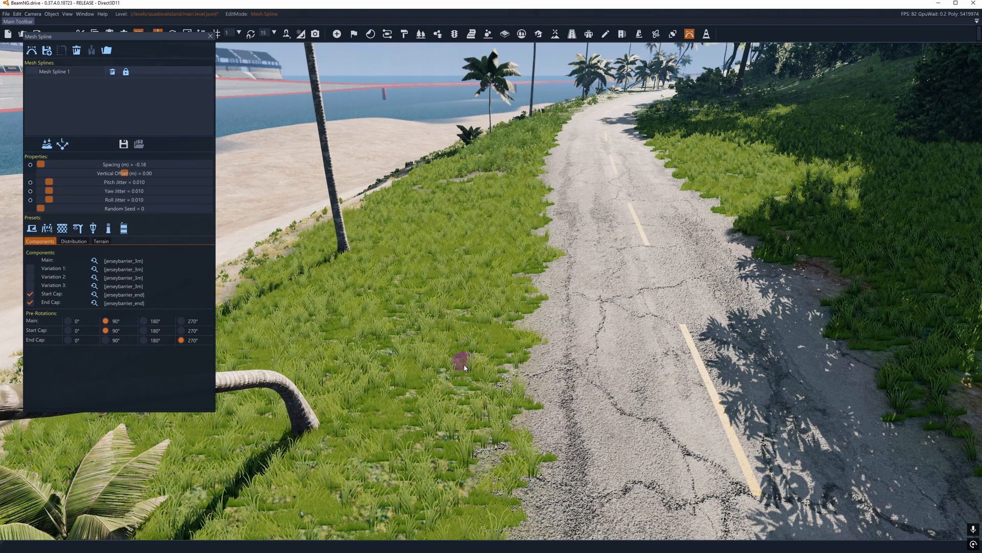
click(465, 367)
click(495, 224)
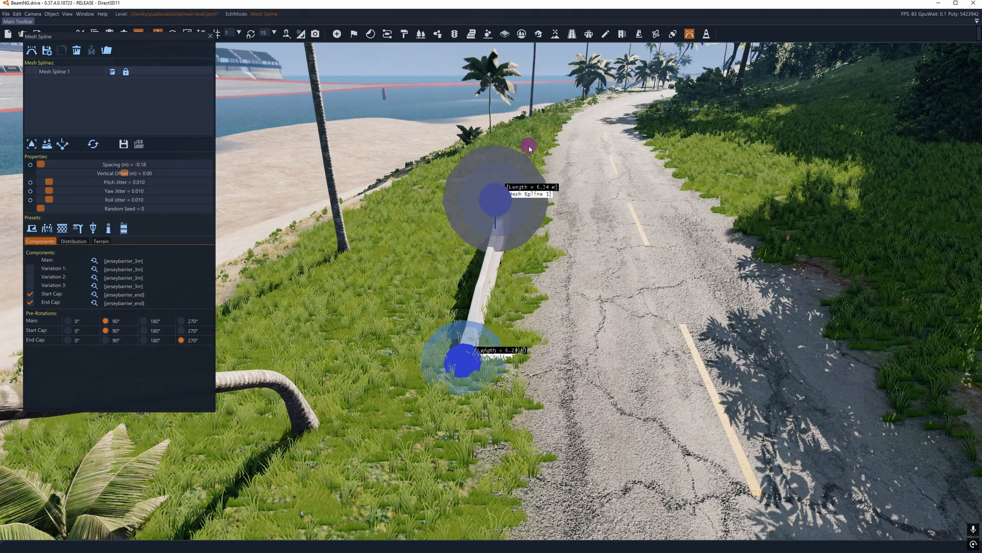
click(531, 165)
Step: Adjust the nodes of Mesh Spline 1 so the barrier follows the road edge over about 31.3 m
key(w)
right_drag(525, 191, 577, 175)
key(d)
drag(555, 237, 866, 263)
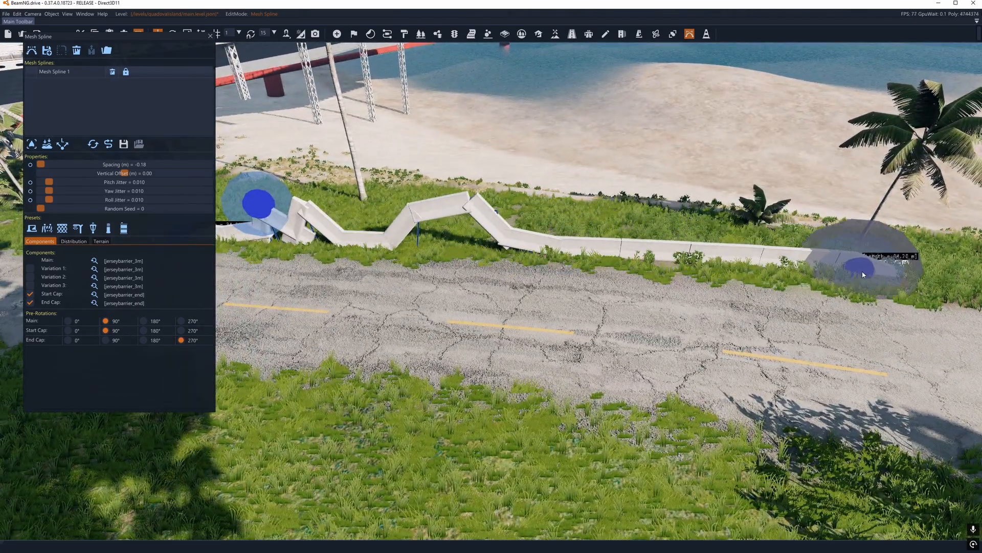
click(272, 217)
key(Delete)
right_drag(272, 217, 494, 274)
key(s)
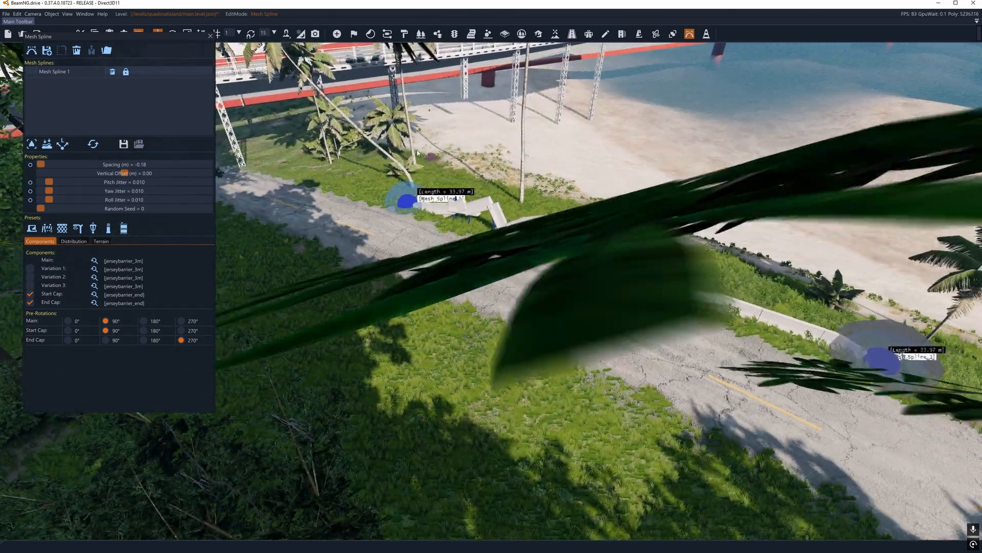
drag(400, 199, 430, 203)
drag(876, 359, 781, 335)
key(d)
right_drag(781, 335, 586, 291)
drag(584, 290, 619, 340)
key(a)
right_drag(620, 340, 706, 342)
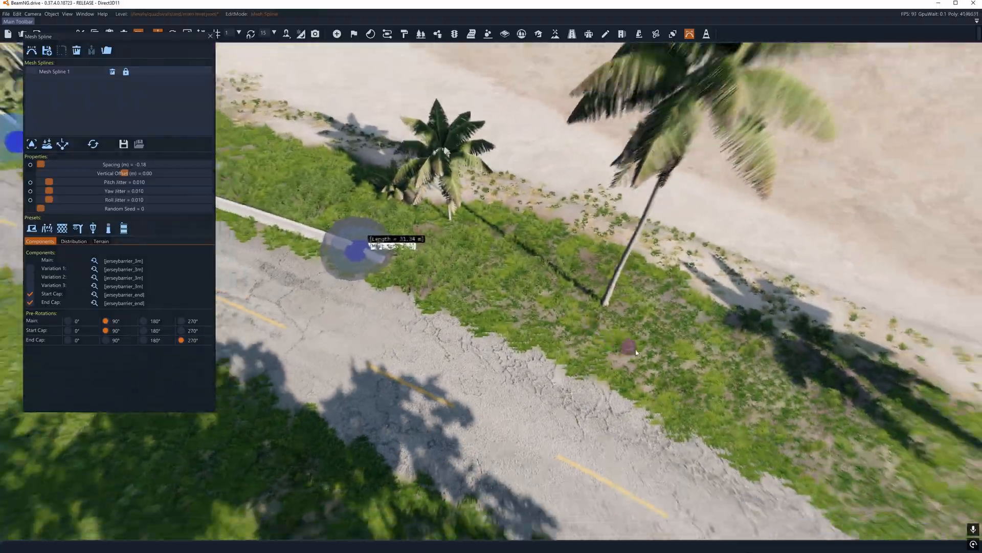
Step: Add another node beyond the end of Mesh Spline 1 on the verge, extending the barrier to about 50 m
click(638, 350)
mouse_move(638, 350)
right_down()
mouse_move(686, 363)
mouse_move(553, 318)
mouse_move(511, 281)
mouse_move(470, 307)
mouse_move(614, 266)
mouse_move(640, 276)
mouse_move(642, 354)
right_up()
key(w)
key(w)
key(s)
key(w)
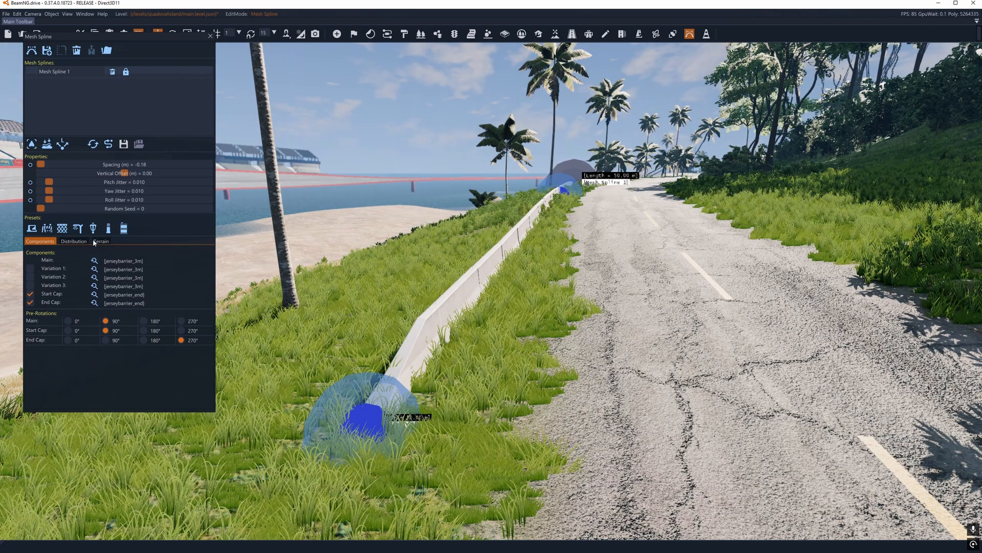
Step: Compare Mesh Spline 1's default spacing of 0.00 m with the minimum, and set the spacing to -0.20 m
mouse_move(41, 164)
mouse_down()
mouse_move(57, 164)
mouse_move(39, 164)
mouse_up()
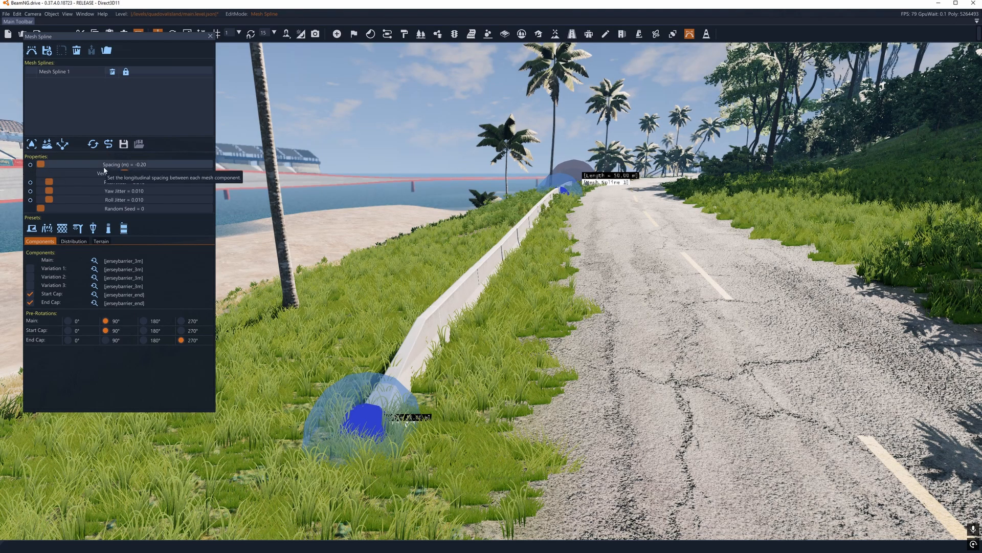
click(30, 165)
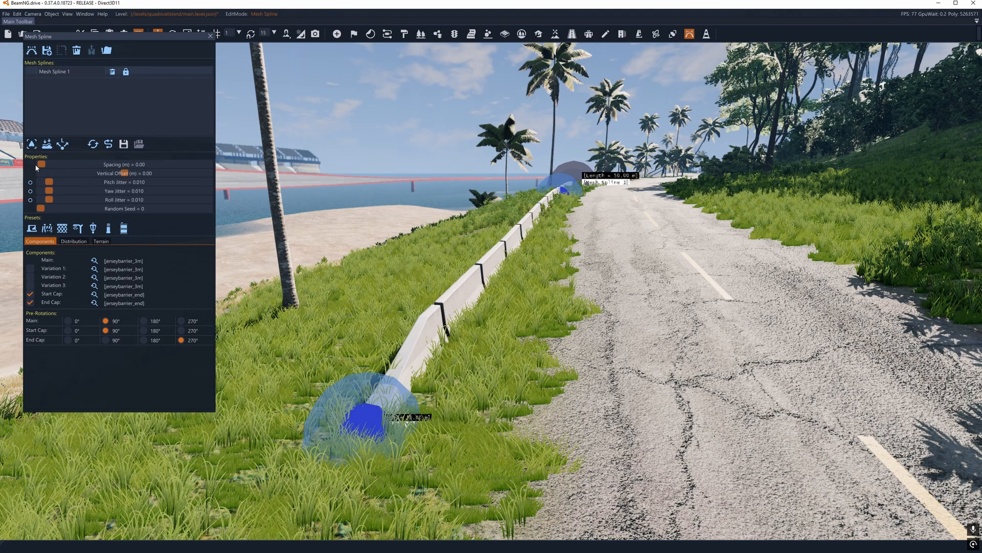
right_drag(420, 305, 419, 297)
key(d)
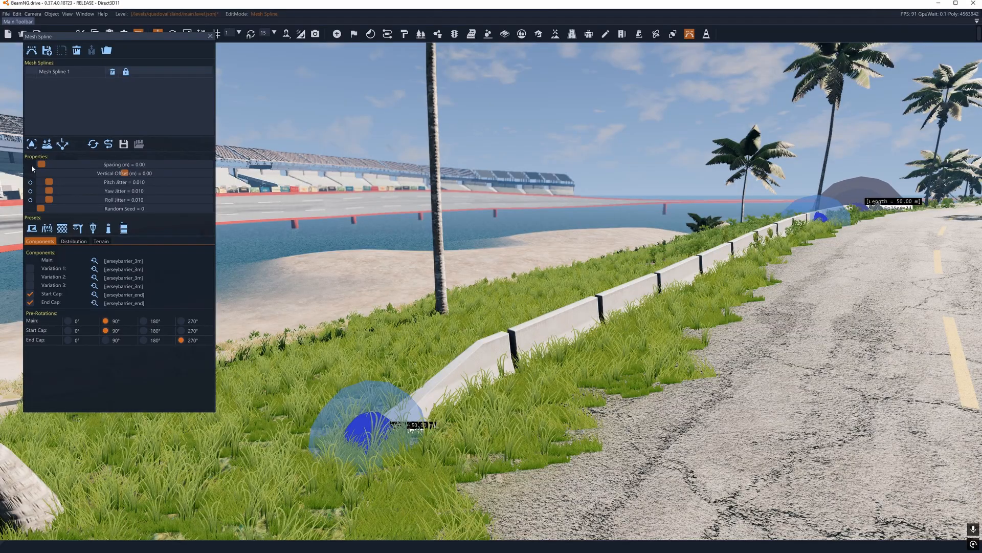
drag(42, 165, 40, 165)
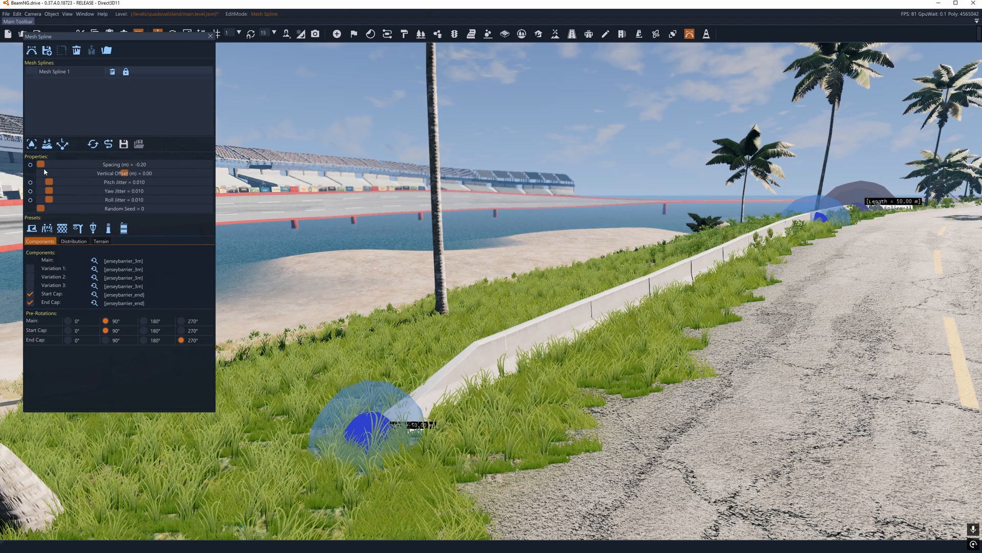
right_drag(478, 256, 486, 258)
key(a)
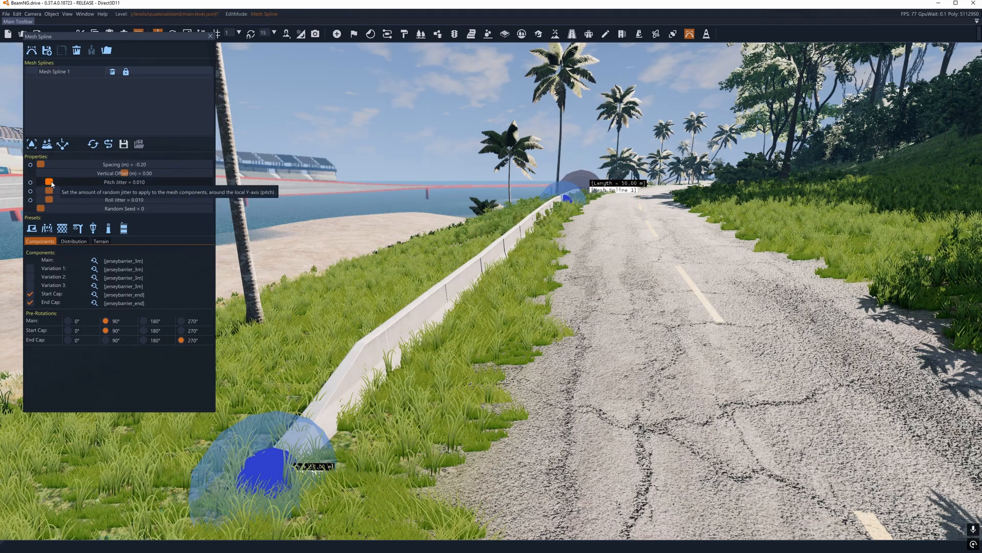
Step: Test strong random pitch on the barrier pieces by raising Mesh Spline 1's pitch jitter to 0.197
drag(49, 182, 108, 195)
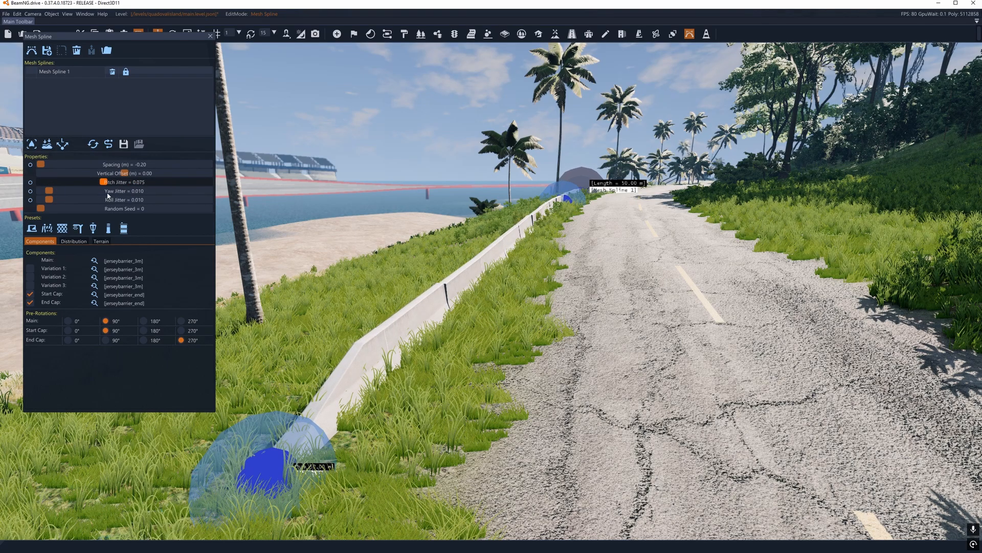
right_drag(542, 259, 605, 226)
key(w)
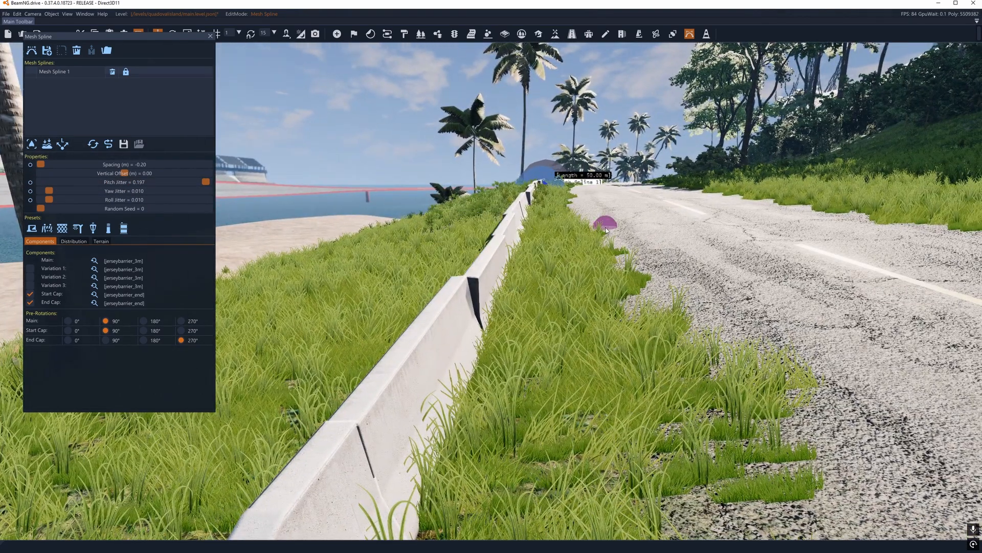
Step: Set the yaw, roll and pitch jitter of Mesh Spline 1 to 0.000
drag(111, 190, 31, 200)
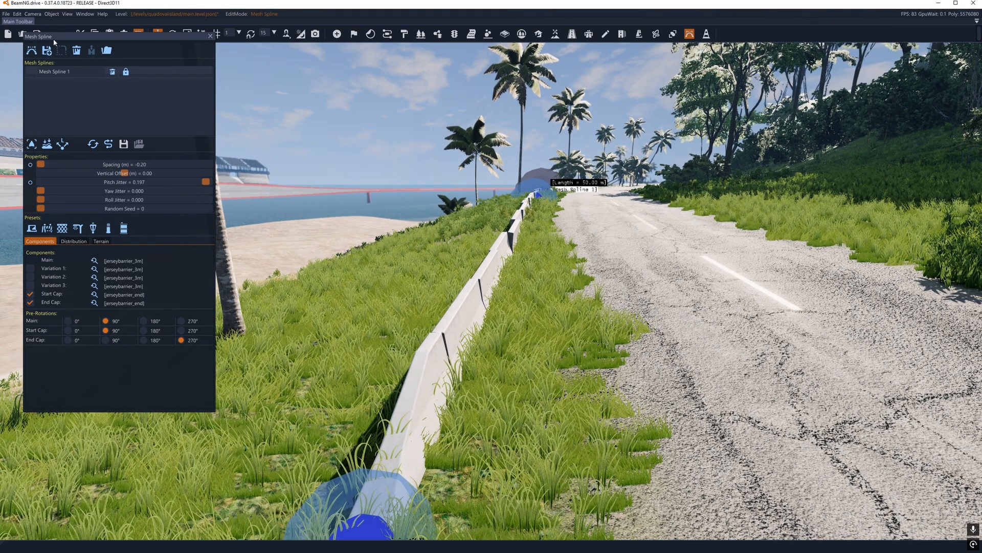
drag(54, 42, 53, 74)
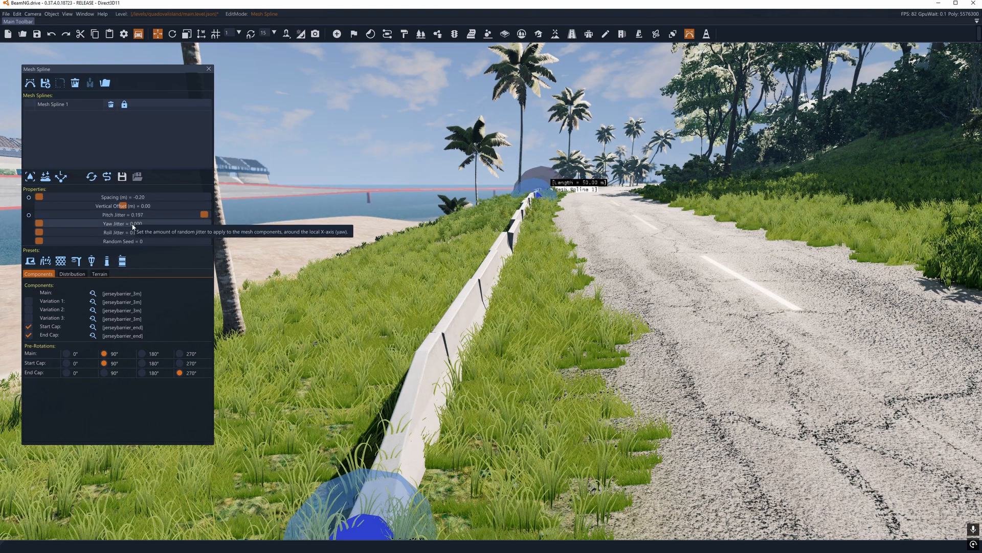
click(28, 215)
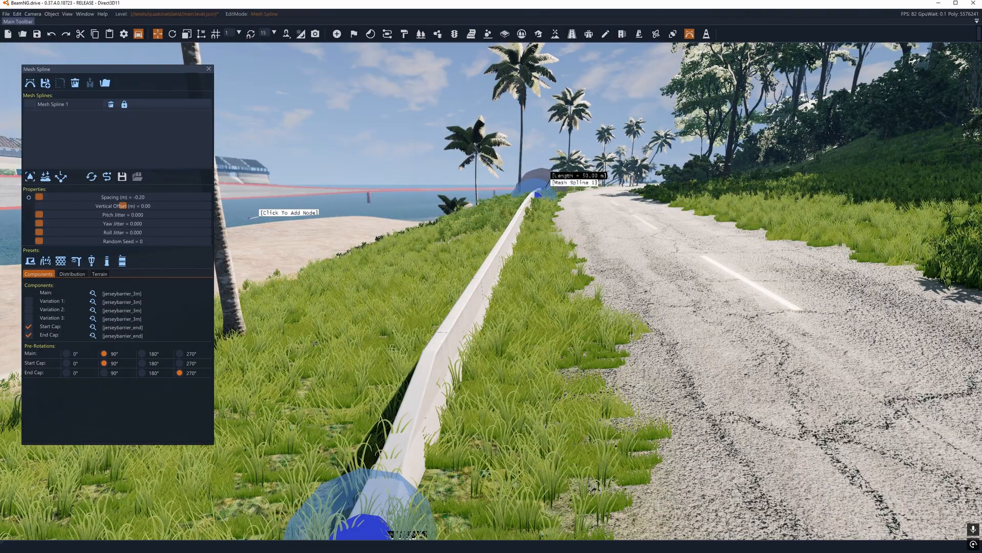
Step: Examine the alignment of the jersey barrier along the roadside from both of its ends
key(s)
right_drag(597, 190, 656, 158)
key(w)
key(w)
key(w)
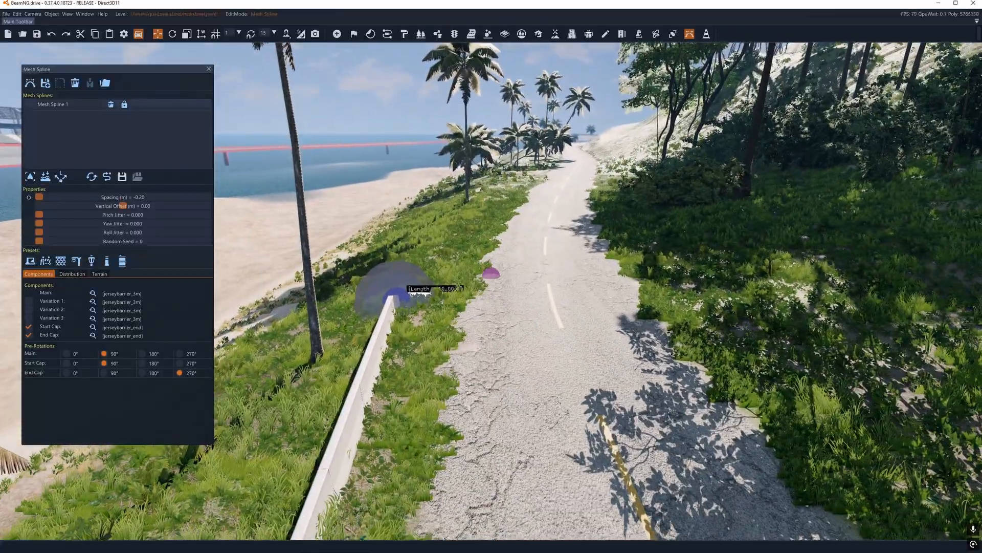
key(s)
right_drag(491, 276, 366, 198)
key(w)
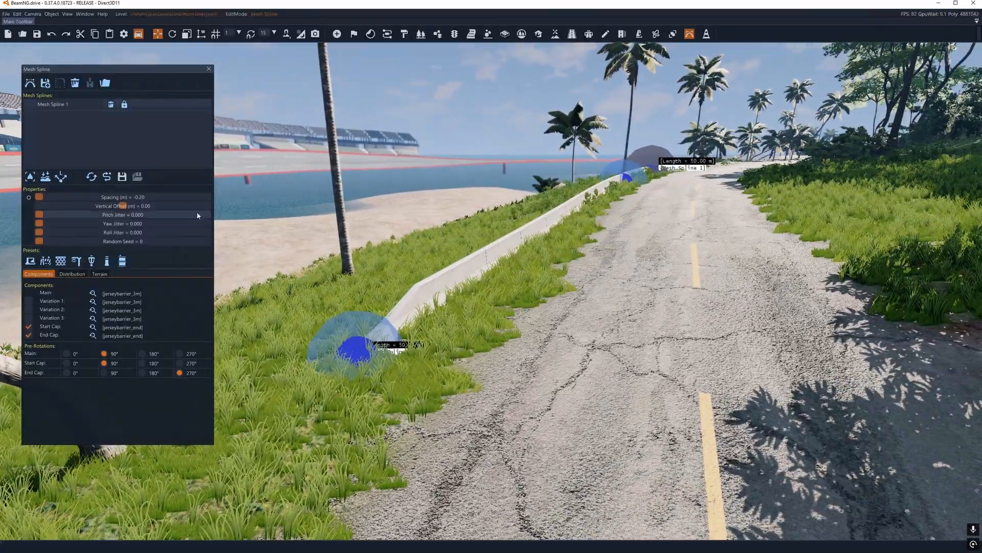
Step: Search the static meshes for guardrail and assign italy_guardrails_basic.dae as Mesh Spline 1's main component
click(93, 294)
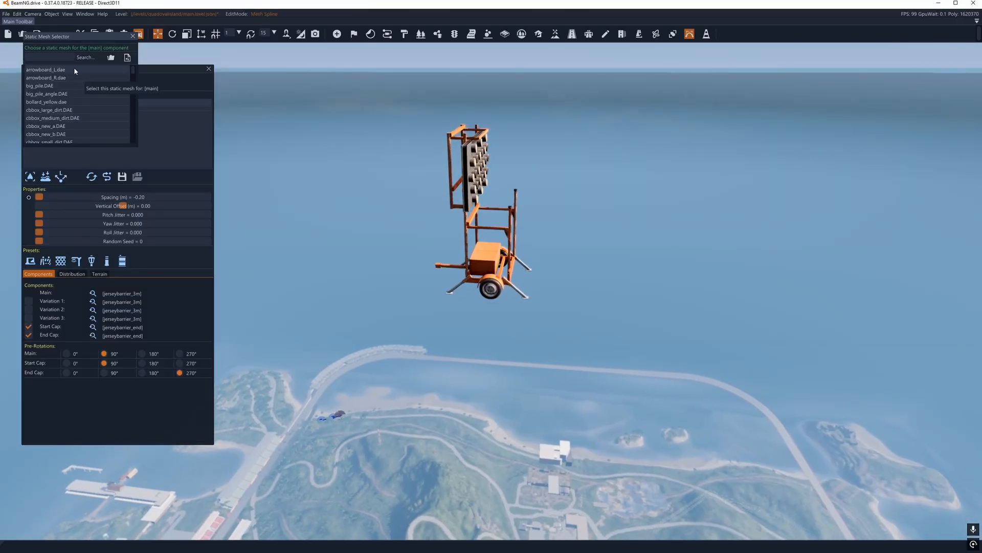
drag(64, 37, 278, 156)
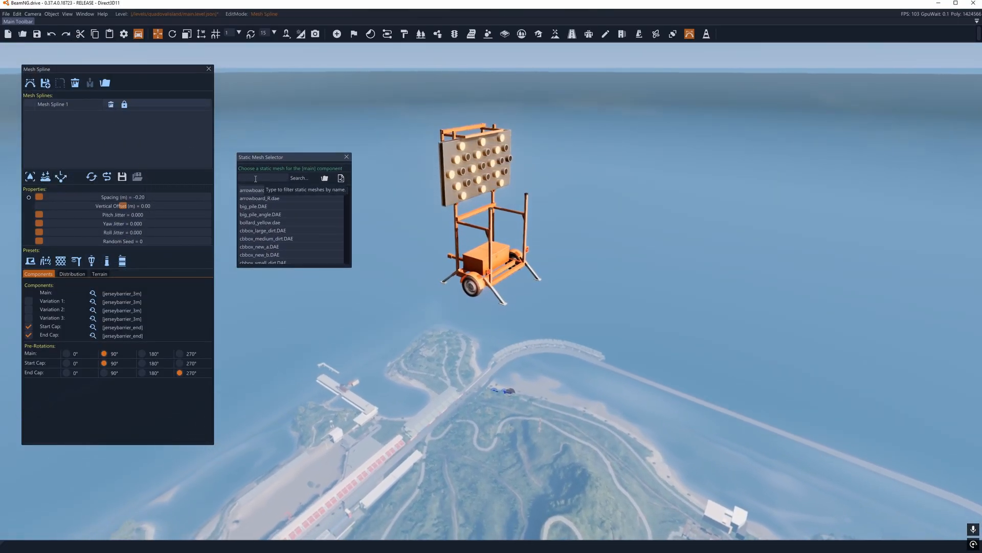
text(g)
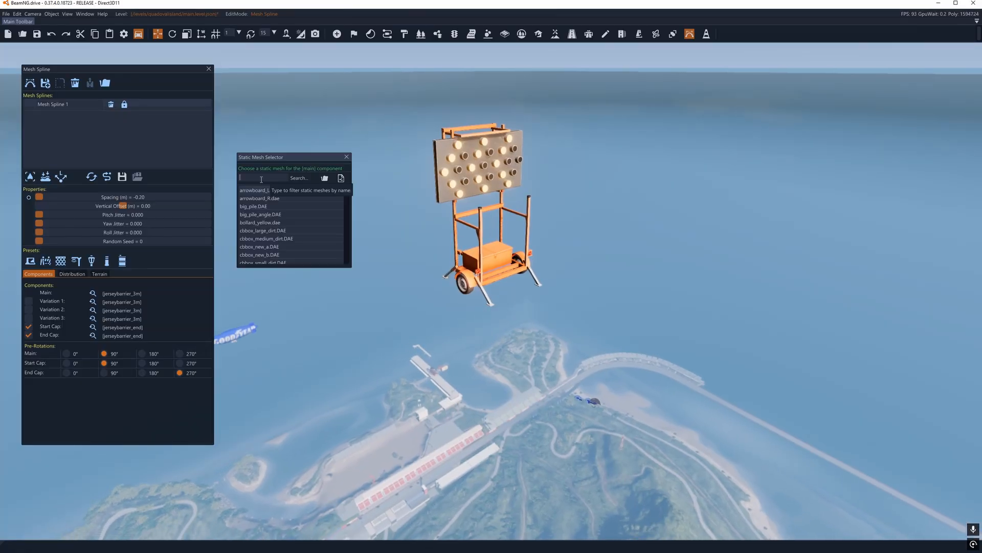
text(uard)
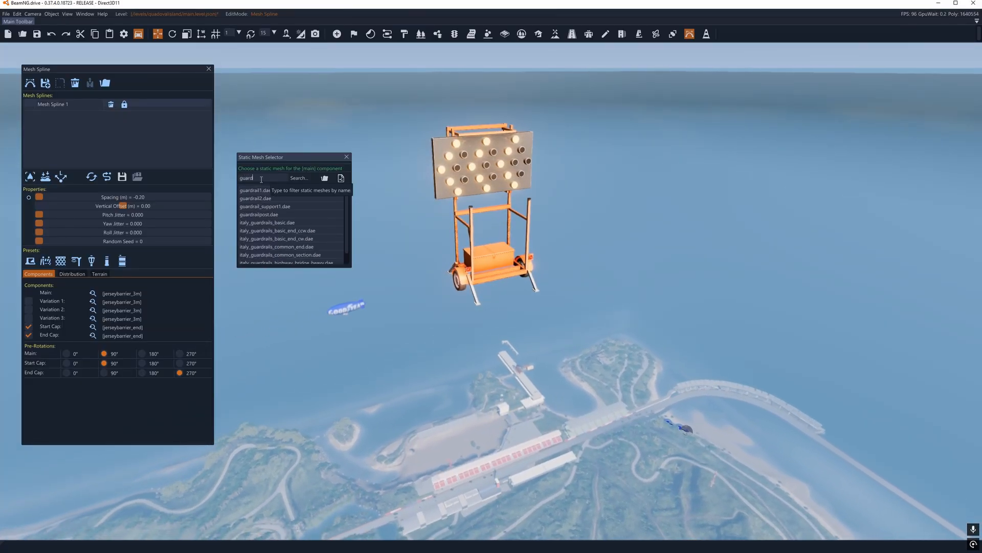
text(rail)
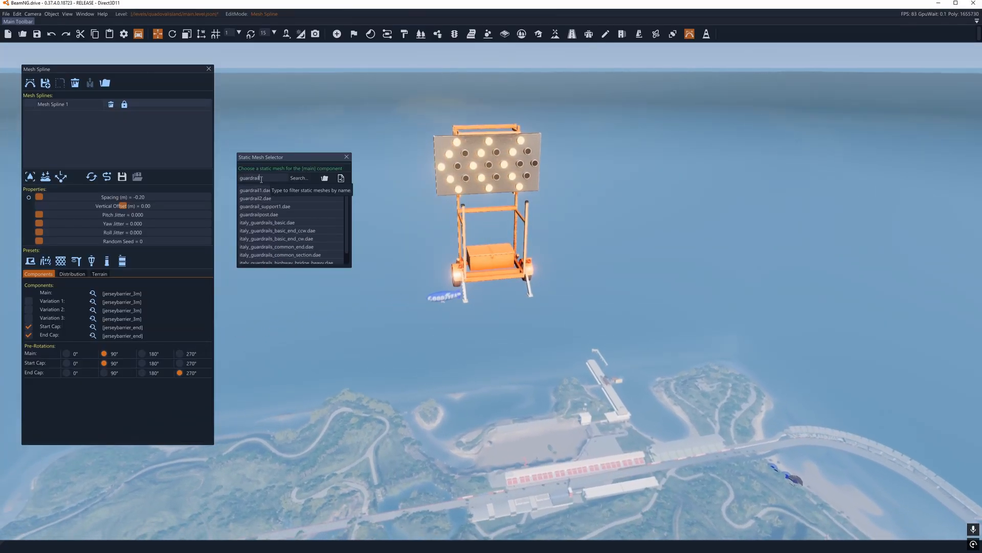
click(265, 198)
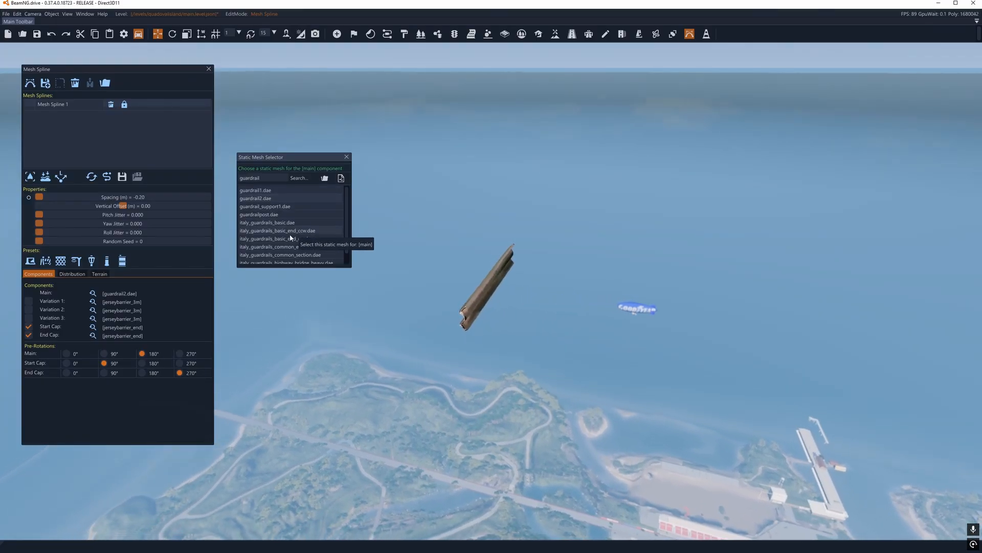
click(282, 223)
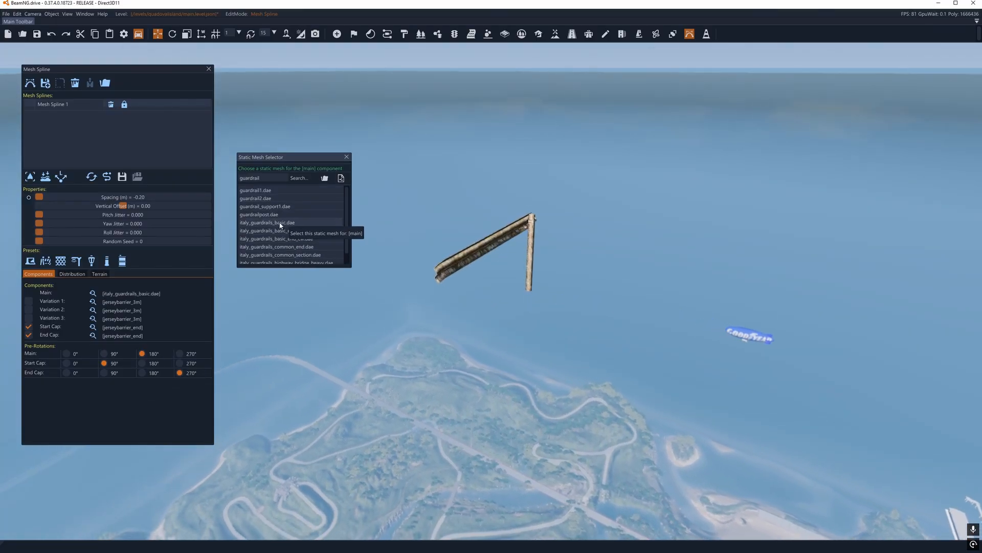
click(348, 158)
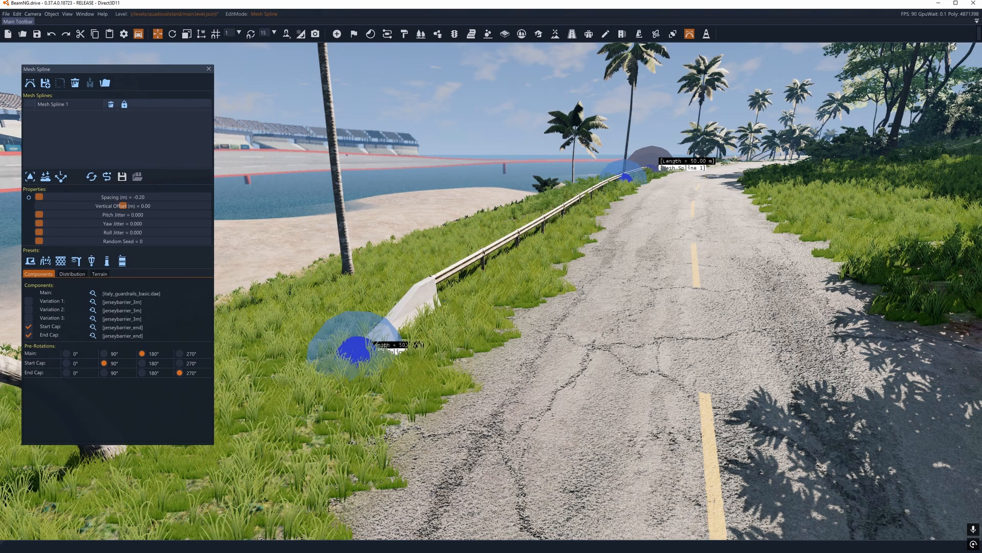
Step: Test the guardrail pieces at a spacing of 0.00 m, and set the spacing back to -0.20 m
right_drag(452, 209, 300, 201)
key(d)
key(w)
click(27, 198)
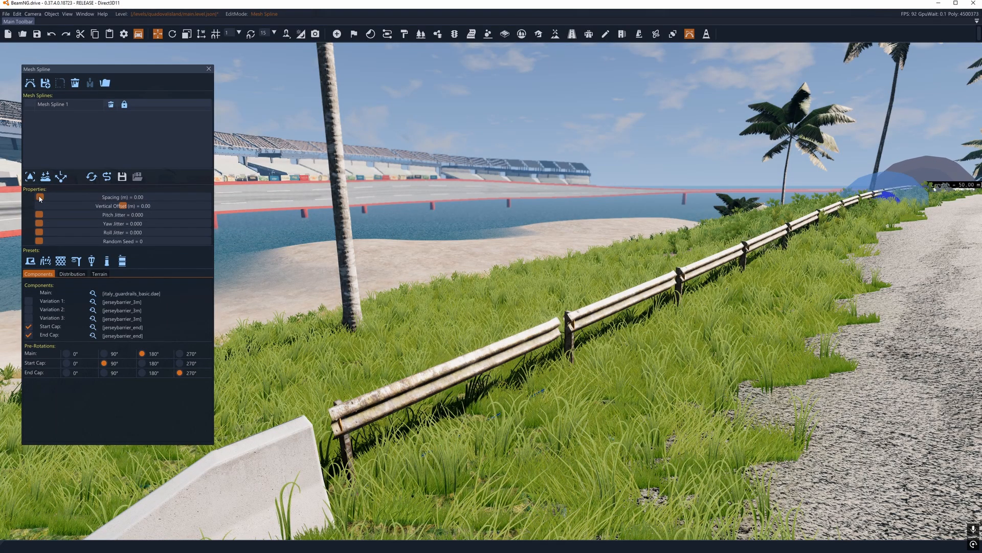
drag(39, 199, 29, 199)
key(s)
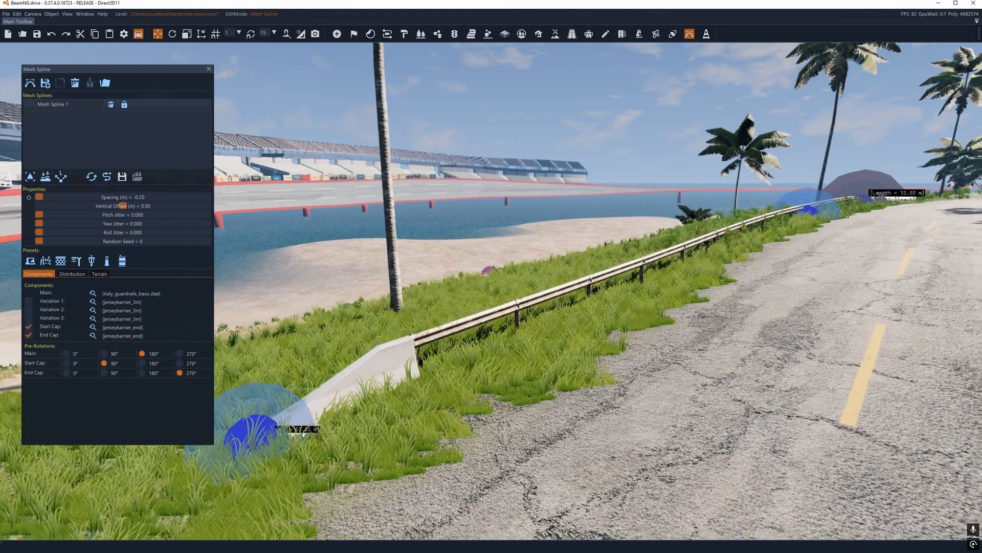
Step: Disable Mesh Spline 1's separate end cap and toggle its start cap off and on, leaving the start cap enabled
key(a)
right_drag(489, 269, 515, 322)
key(d)
mouse_move(491, 276)
right_down()
mouse_move(535, 259)
mouse_move(487, 276)
mouse_move(506, 275)
right_up()
key(w)
key(s)
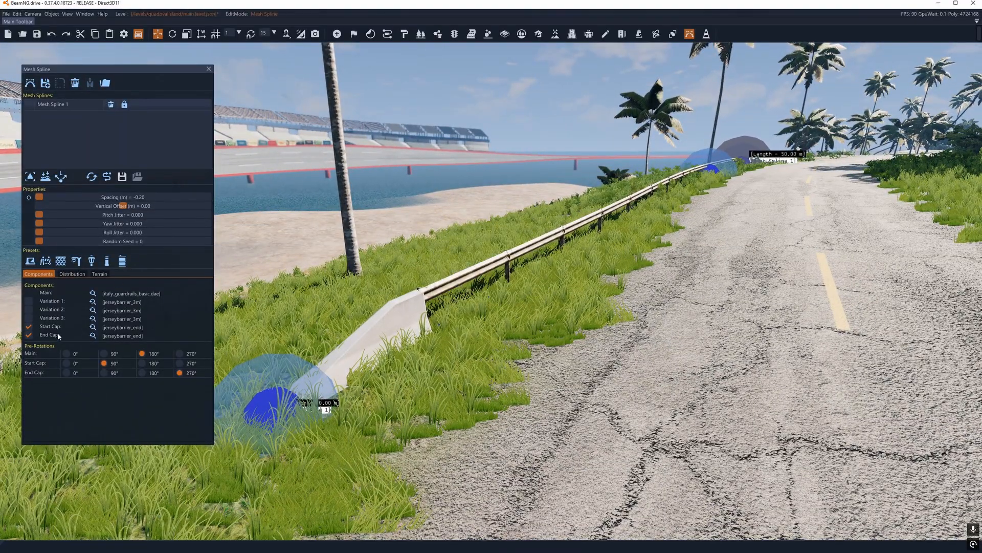
click(29, 326)
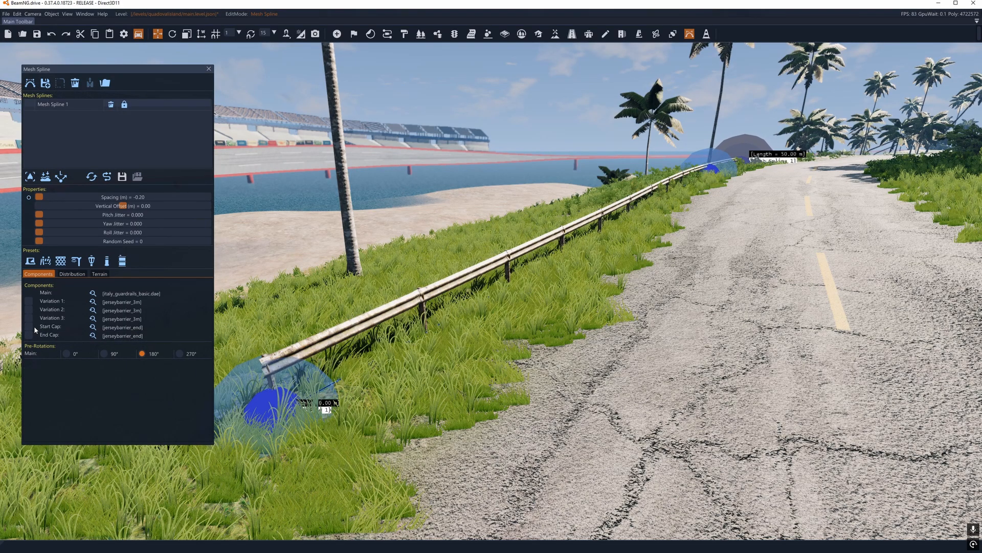
click(31, 329)
click(32, 329)
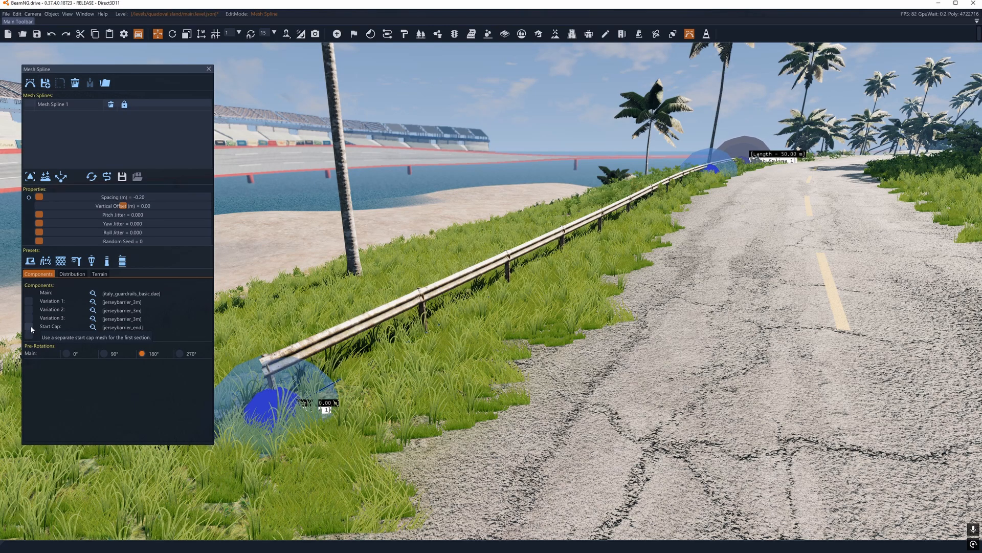
click(28, 327)
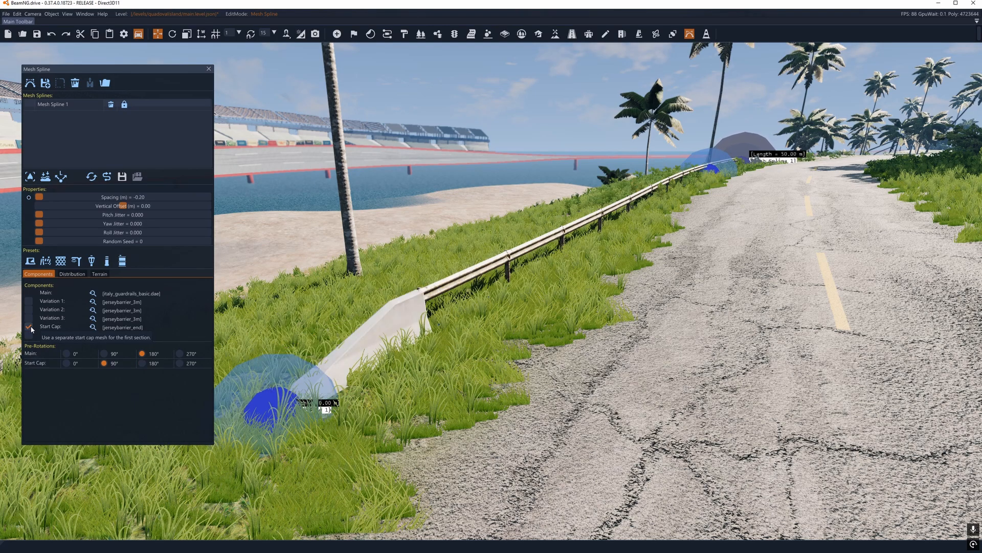
Step: Try italy_guardrails_basic_end_ccw.dae as the start cap mesh
click(94, 327)
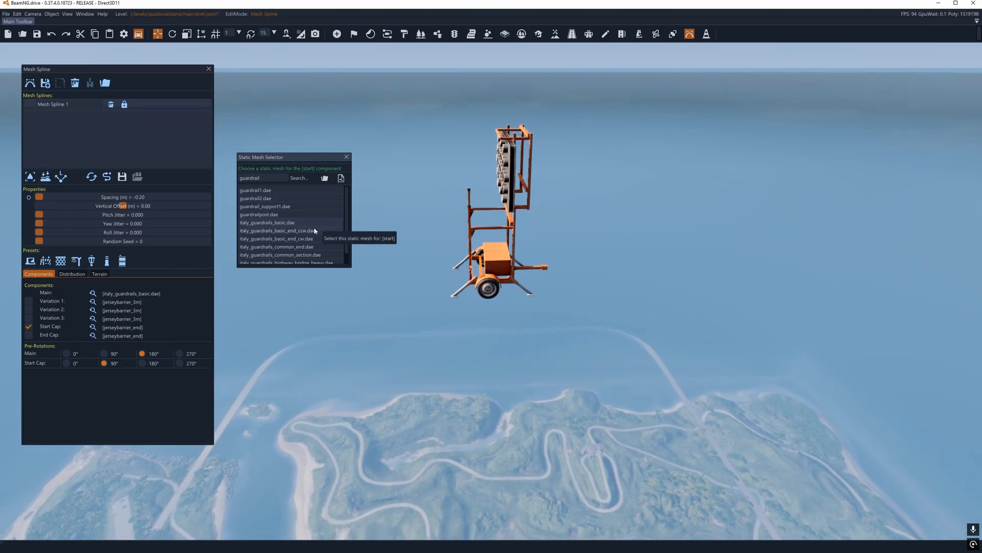
click(286, 231)
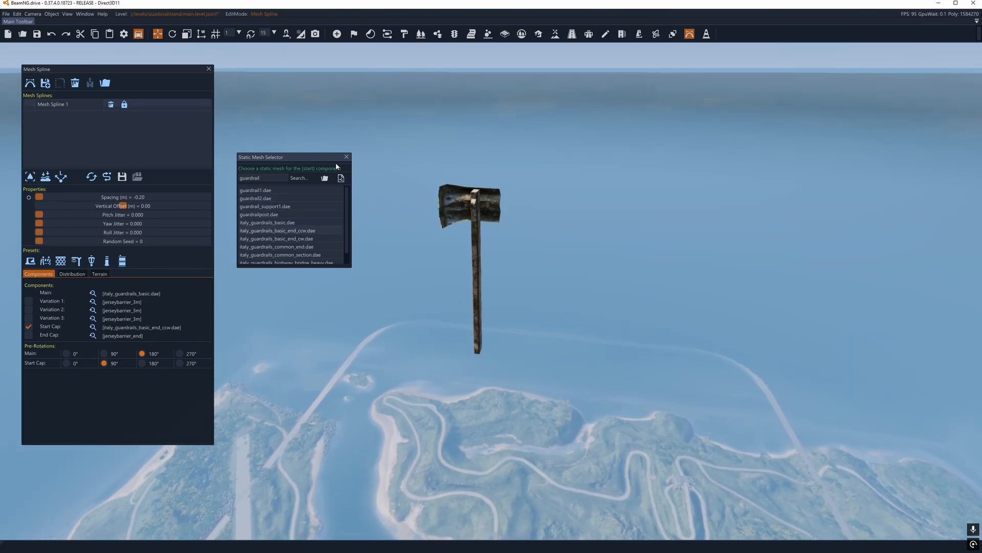
click(347, 157)
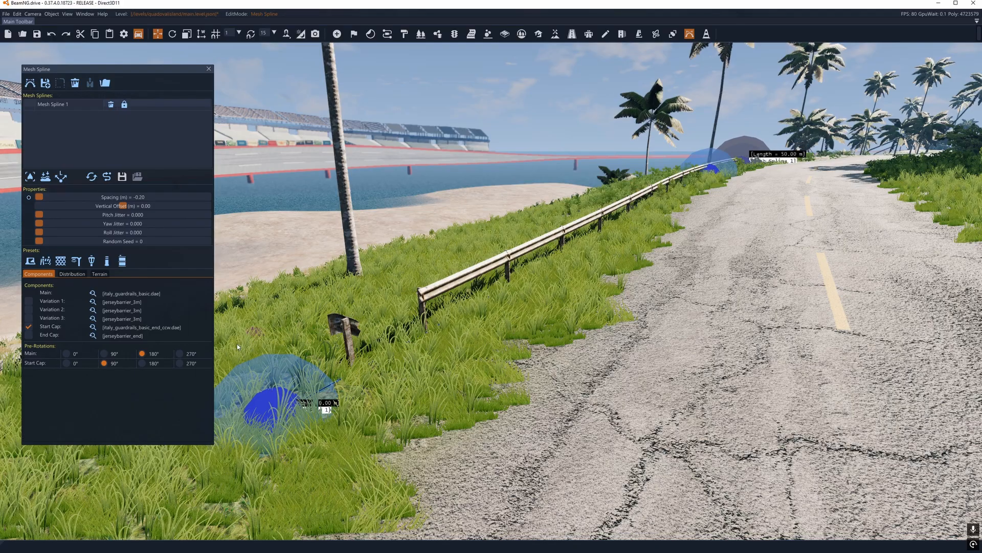
Step: Preview the other Italian guardrail meshes for the start cap and assign italy_guardrails_highway_bridge_heavy_cap.dae
click(94, 328)
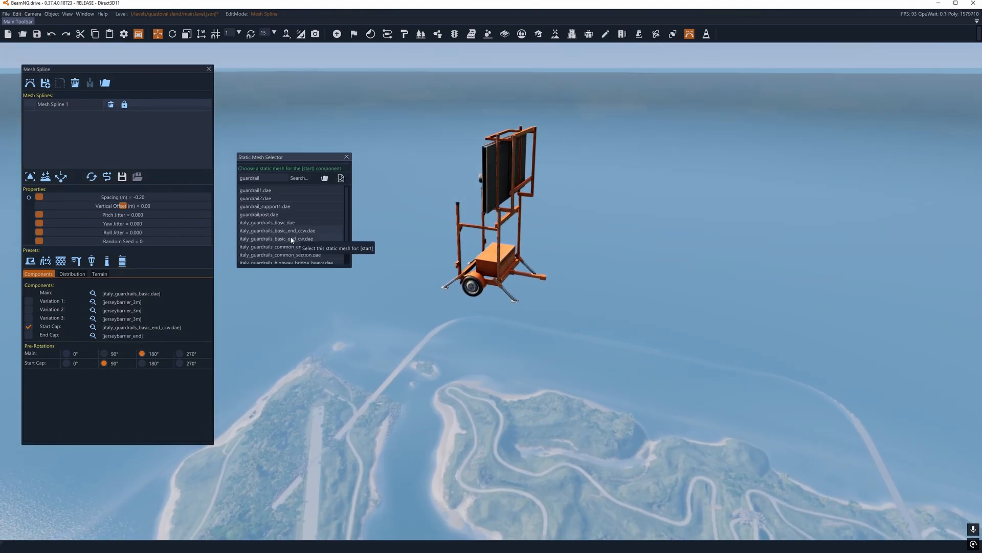
click(259, 239)
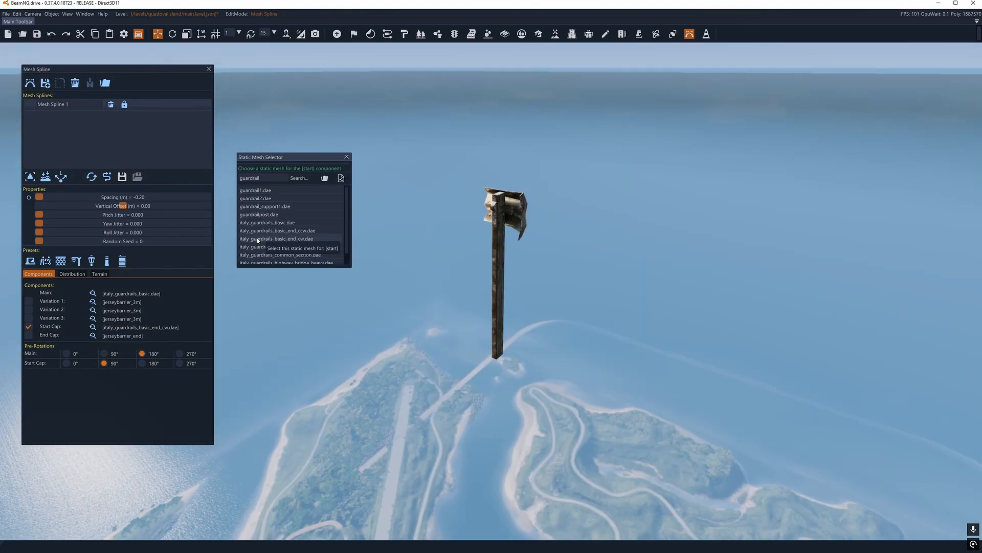
click(260, 247)
scroll(260, 250, down, 1)
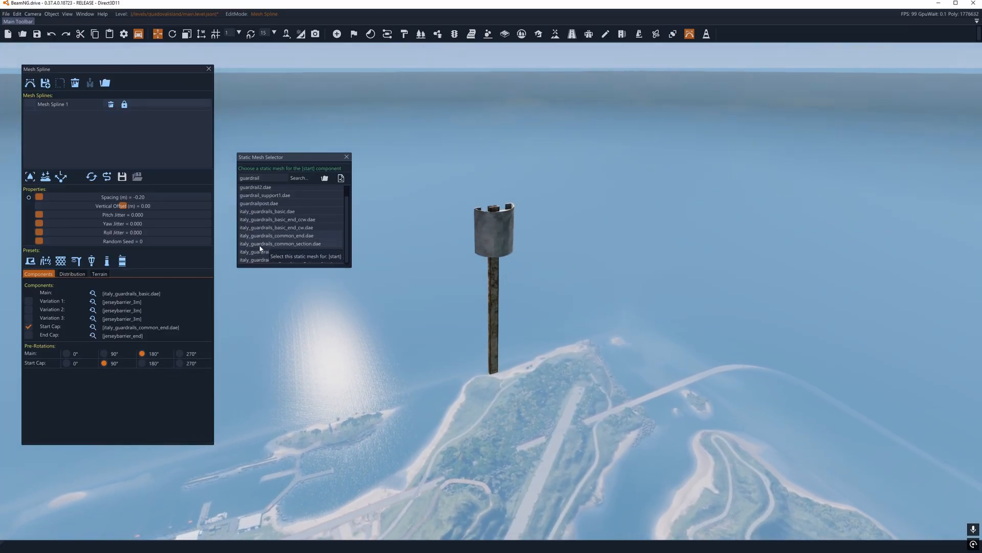
click(261, 245)
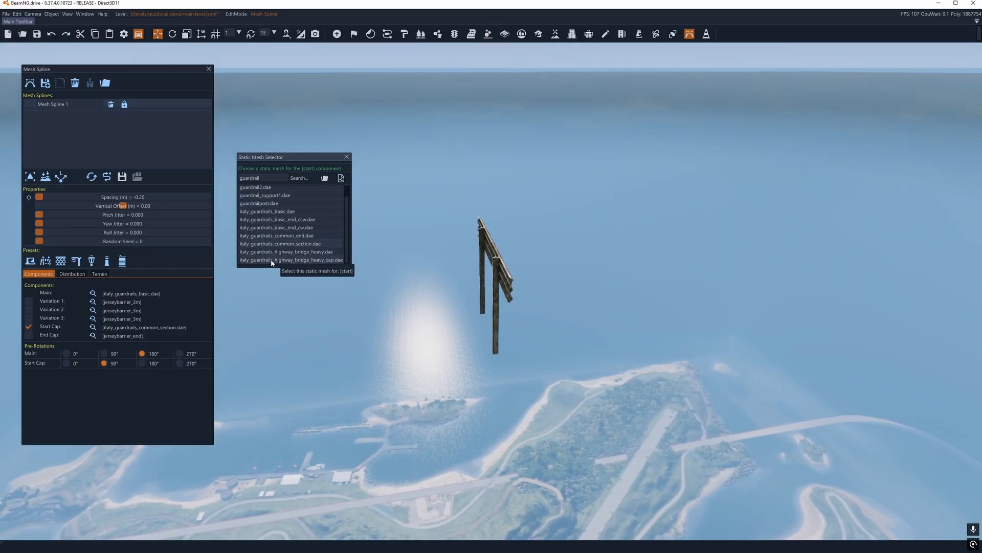
click(270, 252)
click(270, 260)
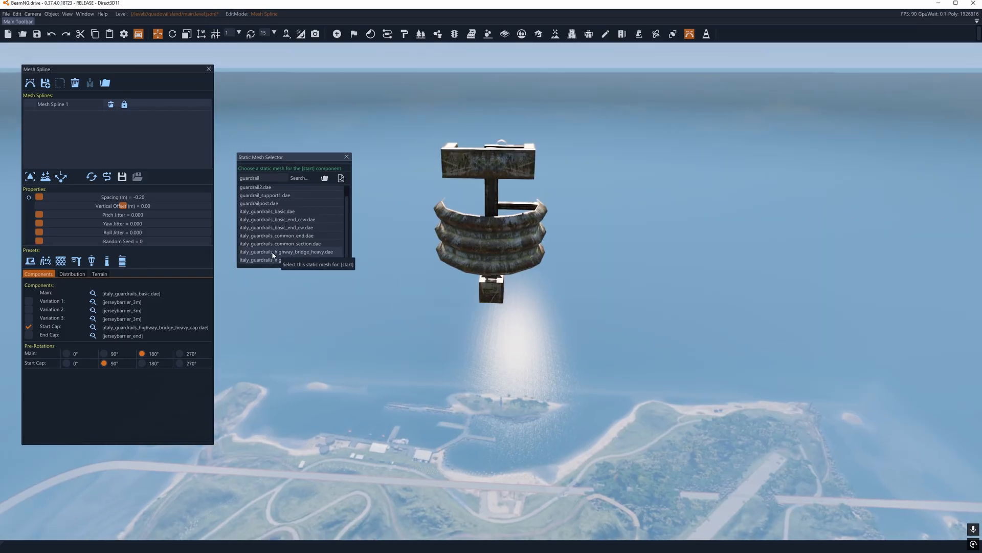
click(347, 157)
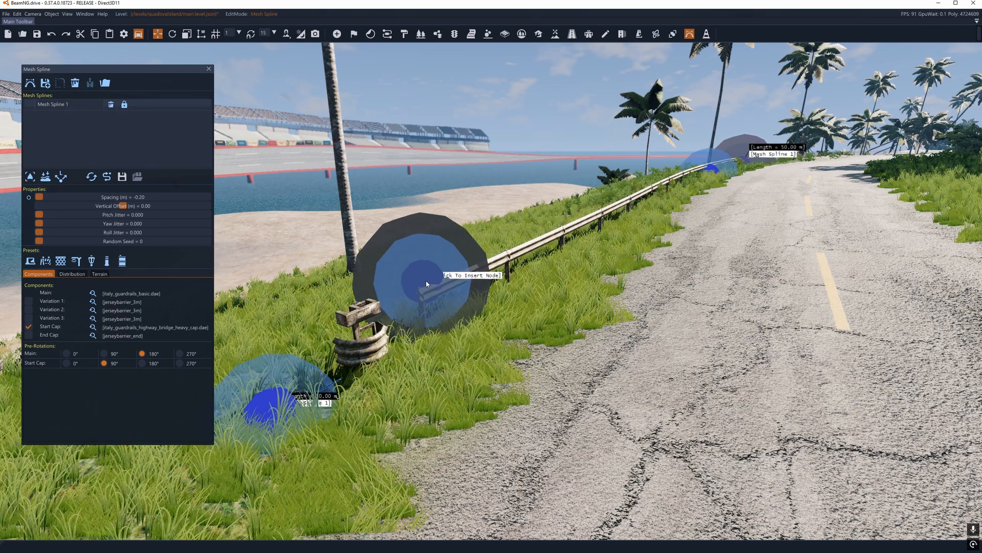
Step: Set the start cap's pre-rotation to 180° and check its orientation against the guardrail
click(142, 363)
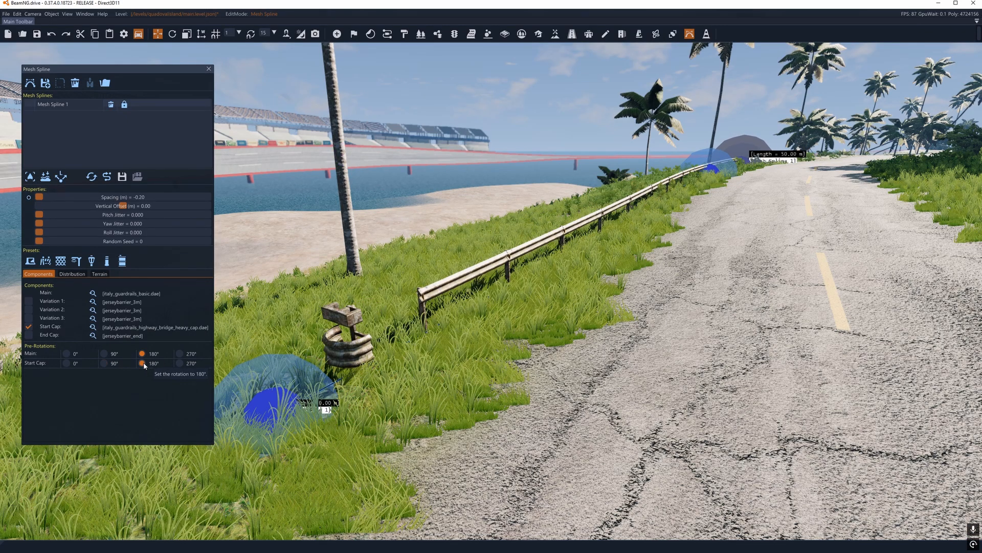
right_drag(315, 367, 221, 266)
key(a)
key(d)
key(w)
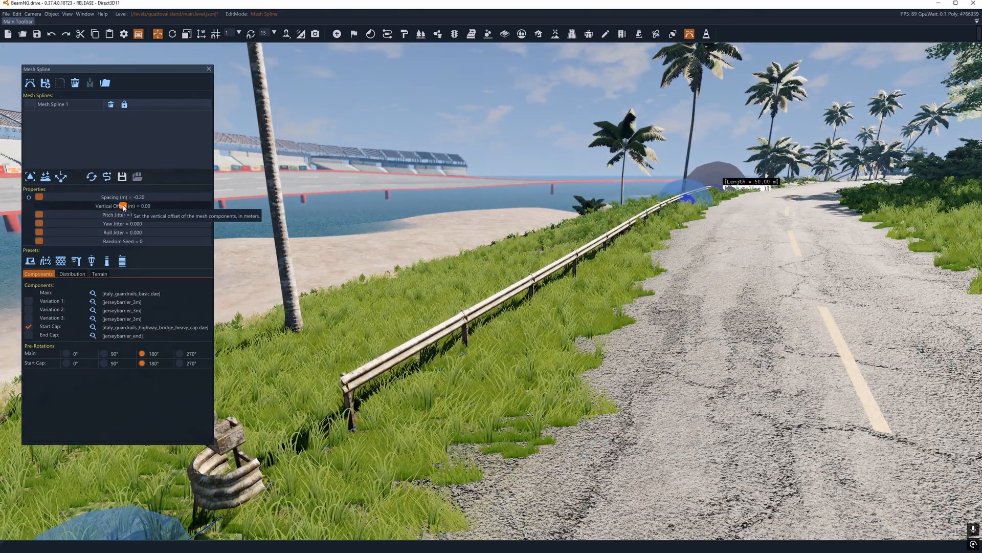
Step: Try a lower vertical offset and a larger spacing on Mesh Spline 1, undoing each change
drag(124, 207, 106, 207)
key(ctrl+z)
drag(45, 198, 88, 195)
key(ctrl+z)
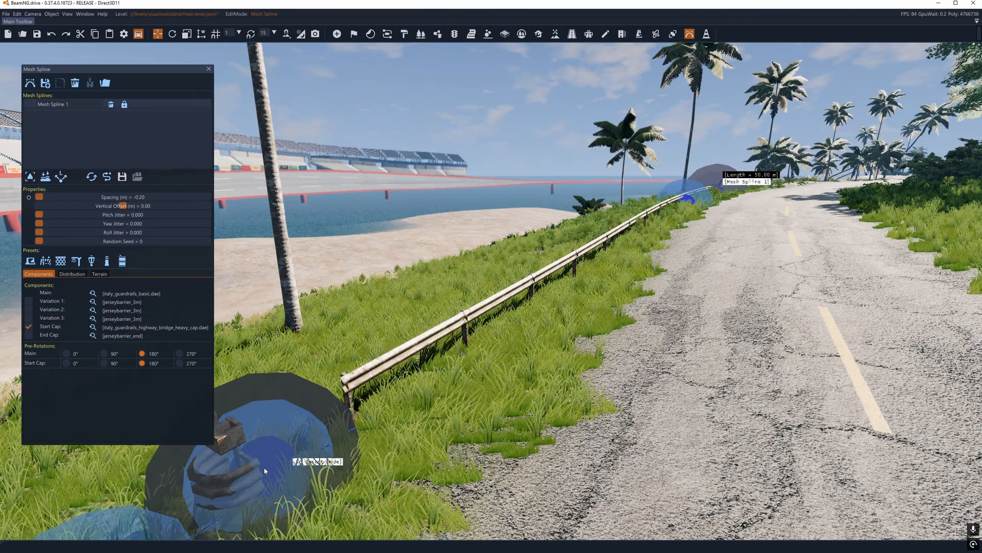
Step: Replace the start cap mesh with italy_guardrails_basic_end_cw.dae
click(93, 327)
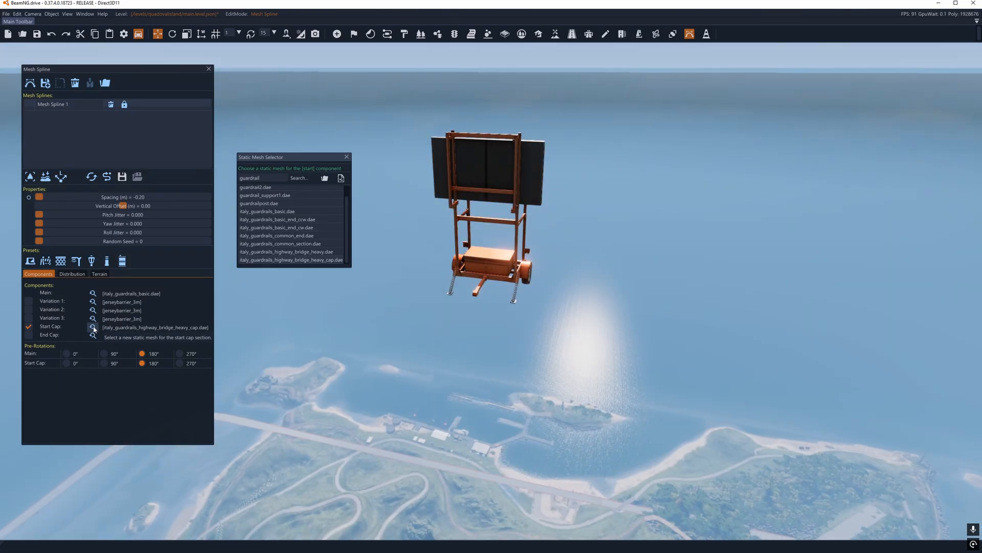
click(272, 227)
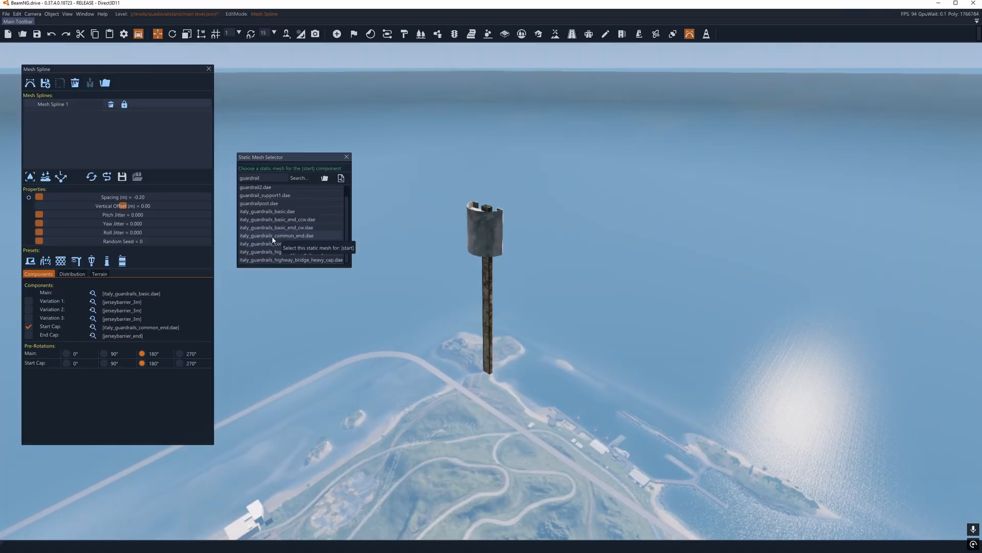
click(348, 158)
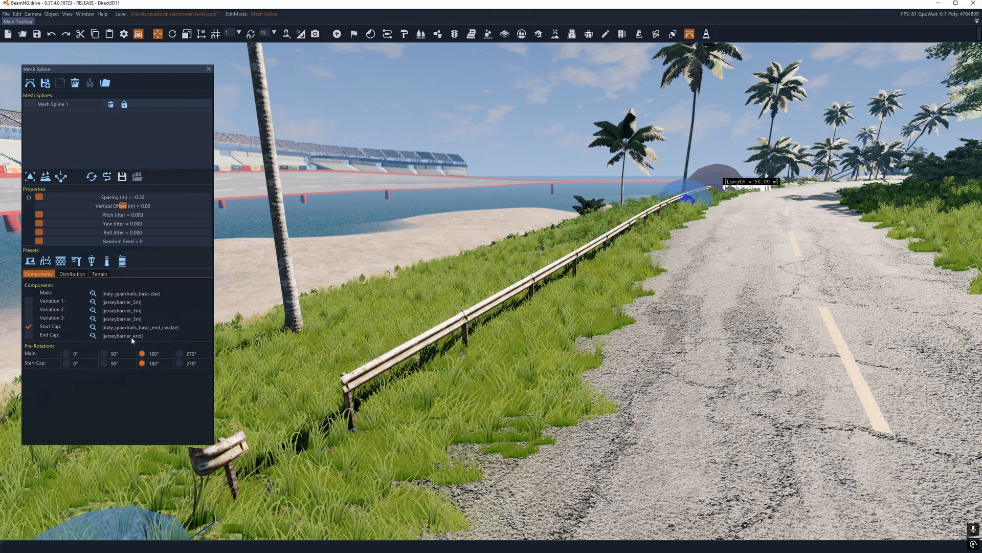
Step: Try a 0° main pre-rotation and 0° and 90° start cap pre-rotations, returning both components to 180°
click(67, 354)
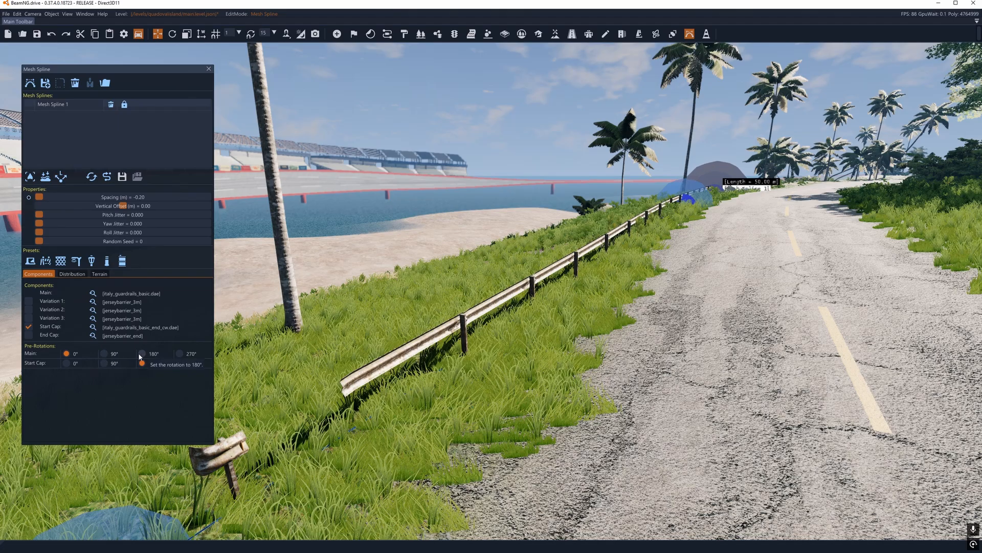
click(141, 354)
click(67, 363)
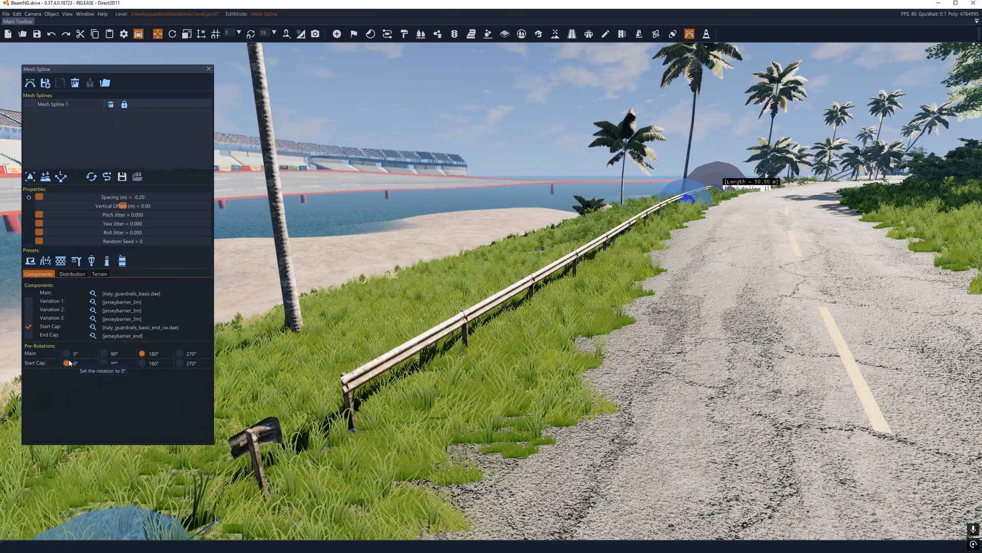
click(104, 363)
click(142, 363)
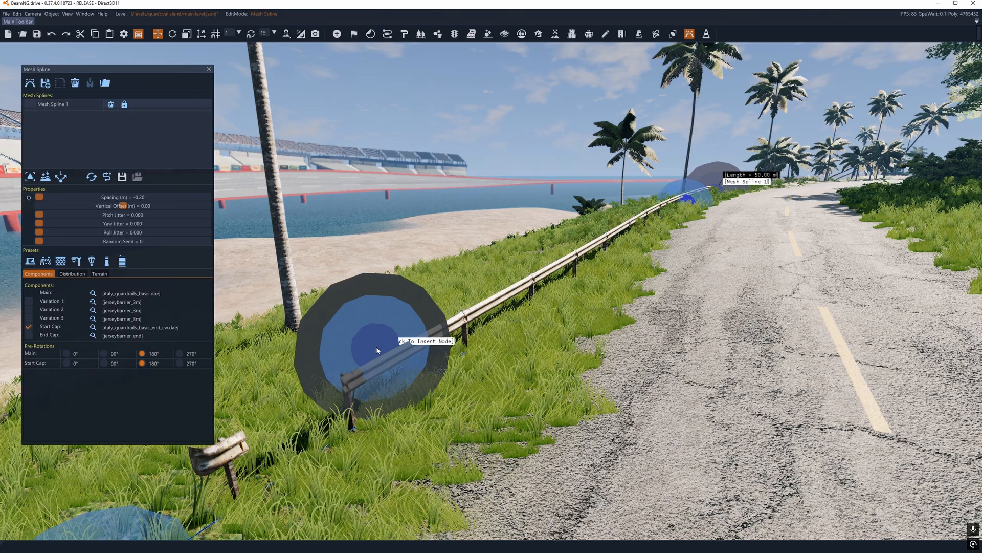
Step: Shorten the guardrail by moving Mesh Spline 1's far end node back along the roadside
right_drag(483, 283, 493, 243)
key(w)
key(w)
key(s)
key(w)
key(s)
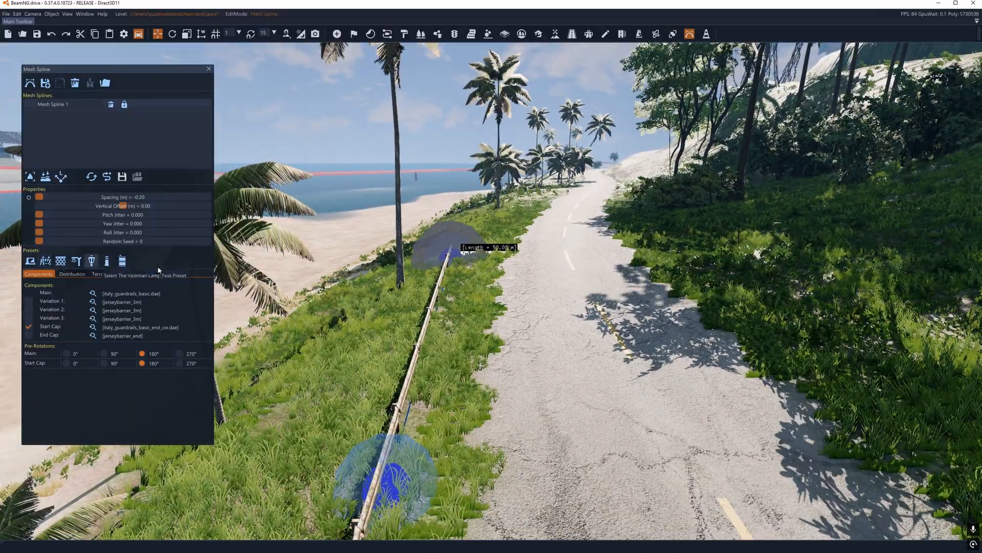
drag(449, 258, 437, 296)
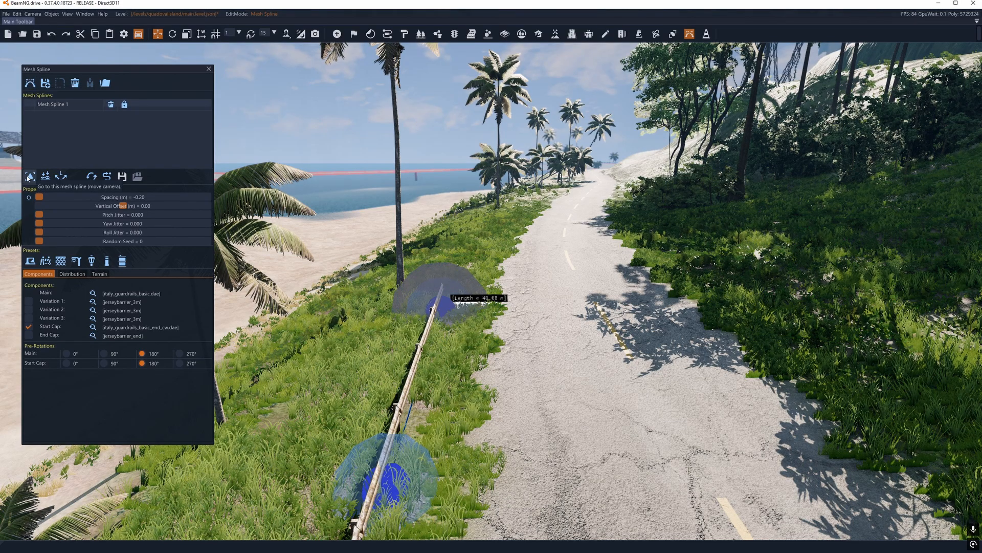
Step: Add a second mesh spline of concrete barriers with three nodes along the grassy roadside beyond the guardrail, about 29 m long
click(30, 83)
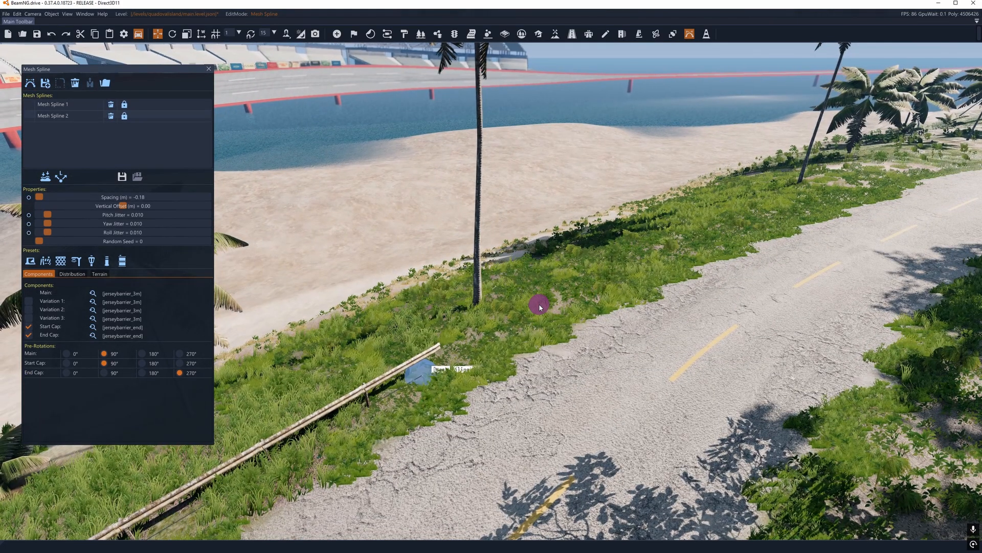
click(539, 306)
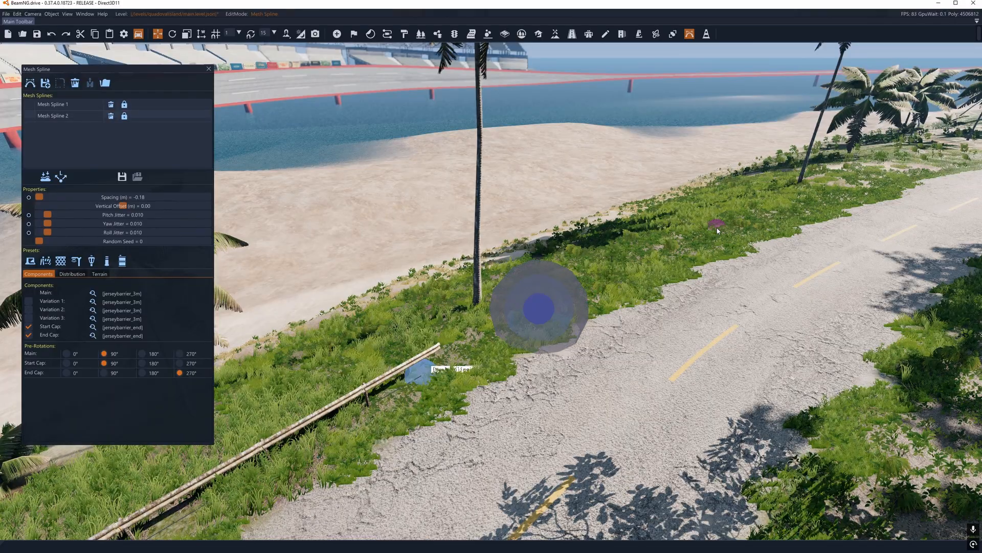
click(728, 223)
click(827, 199)
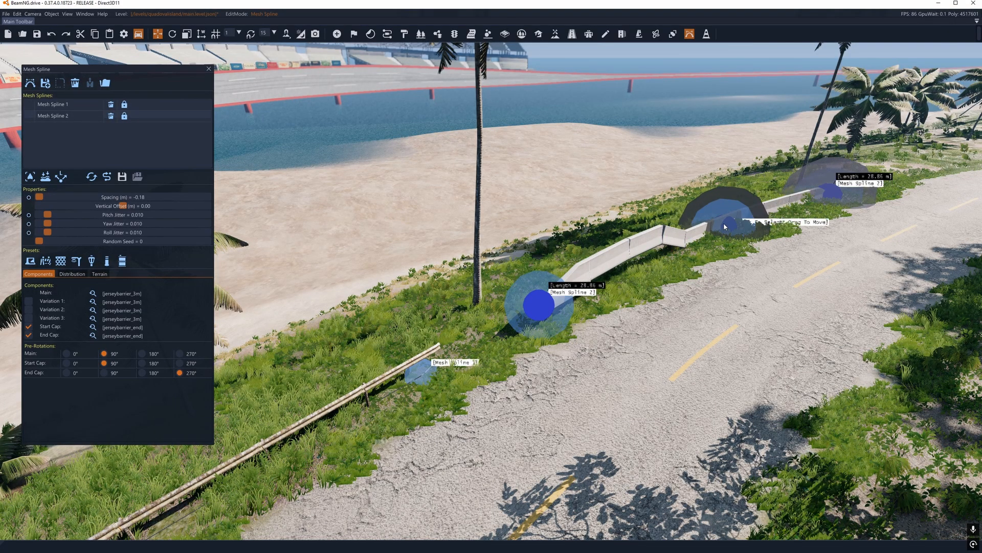
Step: Reposition the nodes of Mesh Spline 2 to align the concrete barrier with the road edge at about 28 m long
drag(728, 223, 767, 216)
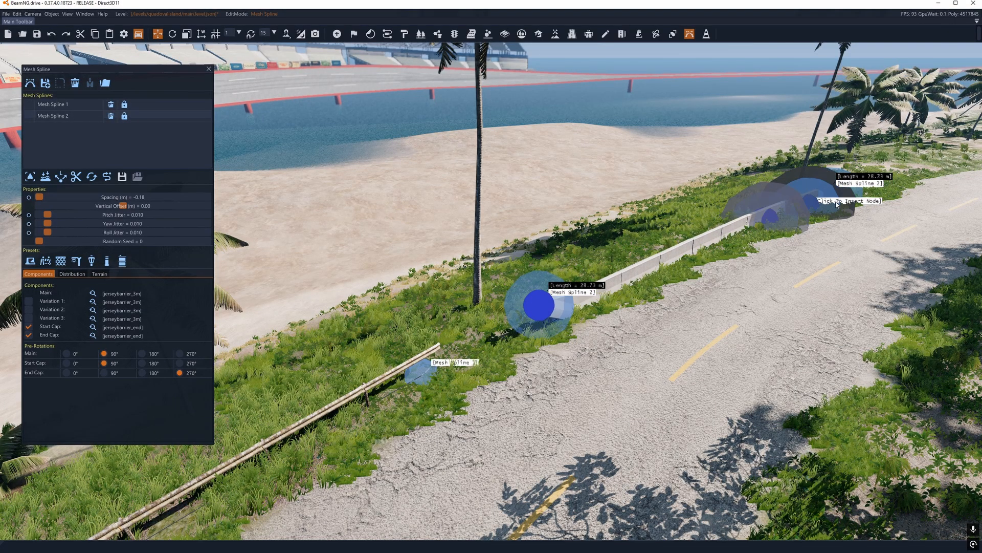
key(d)
right_drag(835, 196, 835, 196)
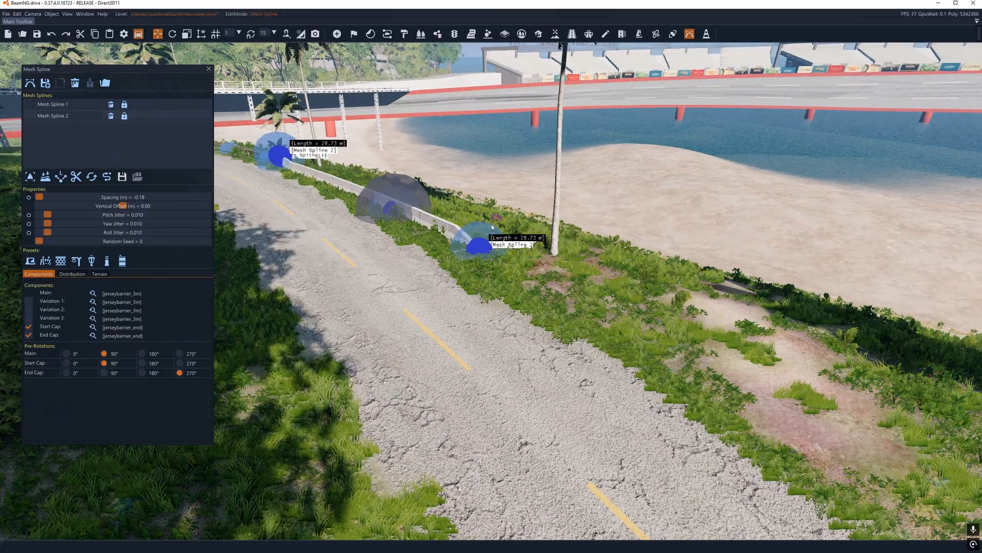
drag(475, 245, 542, 278)
key(w)
right_drag(518, 261, 518, 262)
drag(283, 269, 437, 307)
key(a)
right_drag(437, 307, 516, 294)
drag(708, 301, 713, 271)
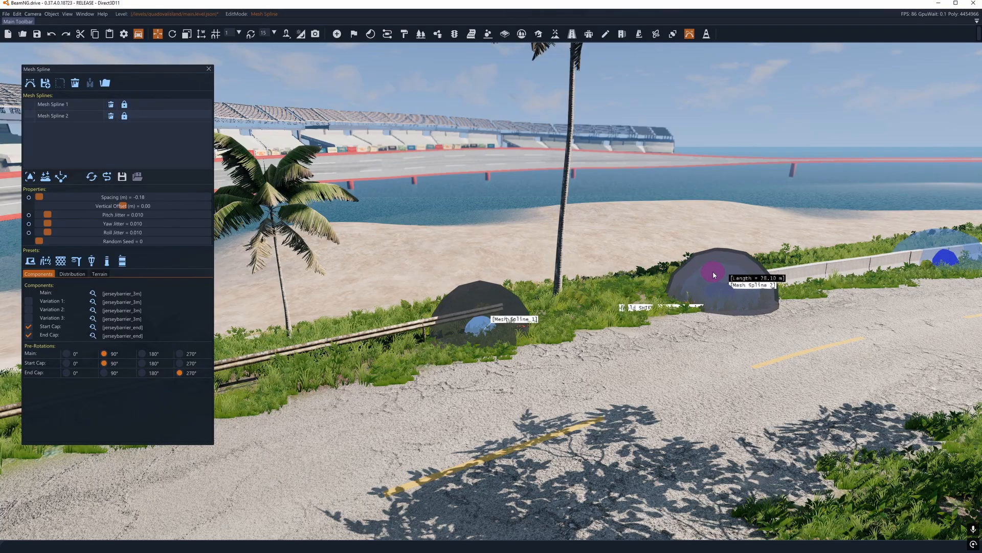
right_drag(713, 272, 869, 276)
key(w)
key(a)
right_drag(489, 268, 509, 279)
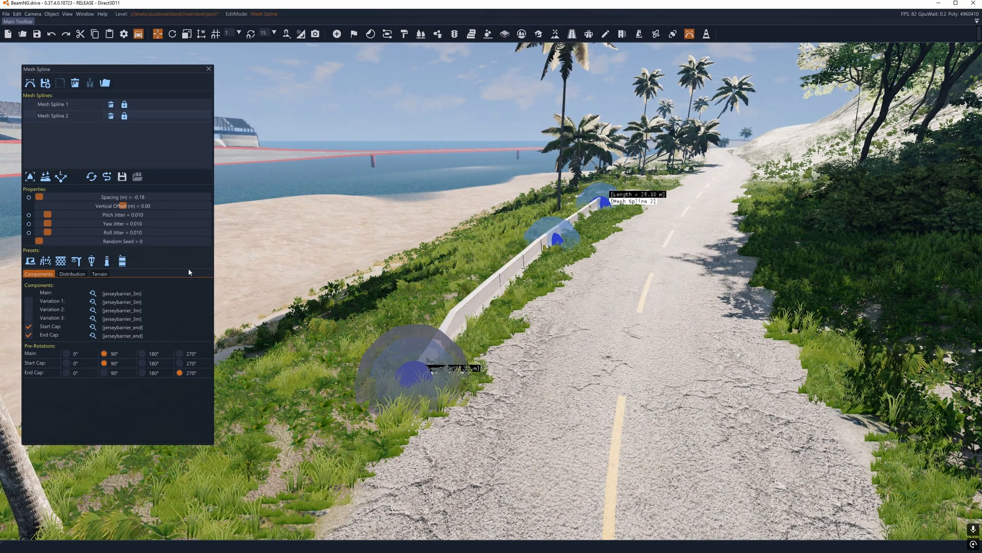
Step: Try the red plastic barrier preset and the metal fence preset on Mesh Spline 2
click(45, 264)
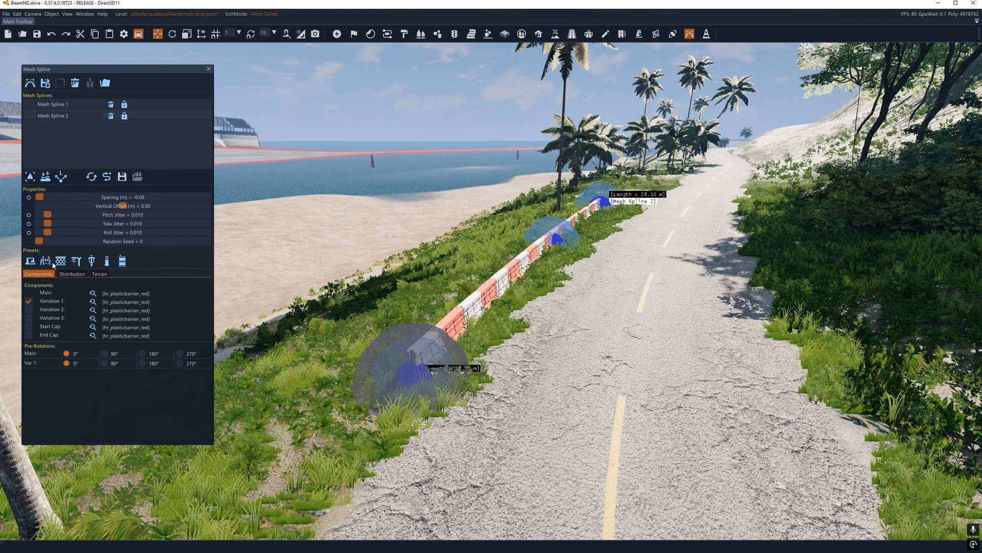
click(65, 262)
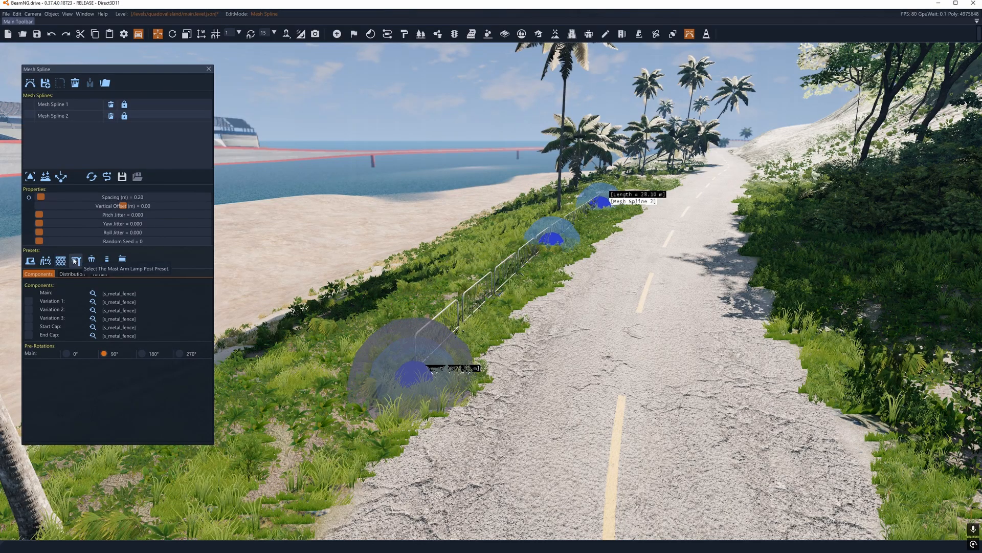
Step: Try the Mast Arm Lamp Post preset on Mesh Spline 2 with the spacing reduced to 5.25 m
click(75, 261)
key(s)
right_drag(228, 268, 219, 168)
key(w)
key(s)
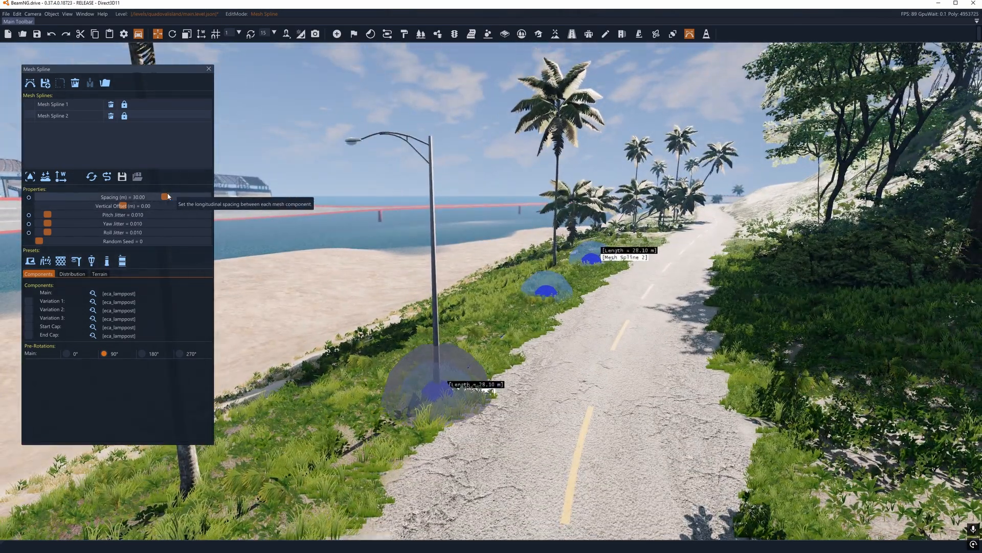
drag(119, 199, 64, 199)
key(w)
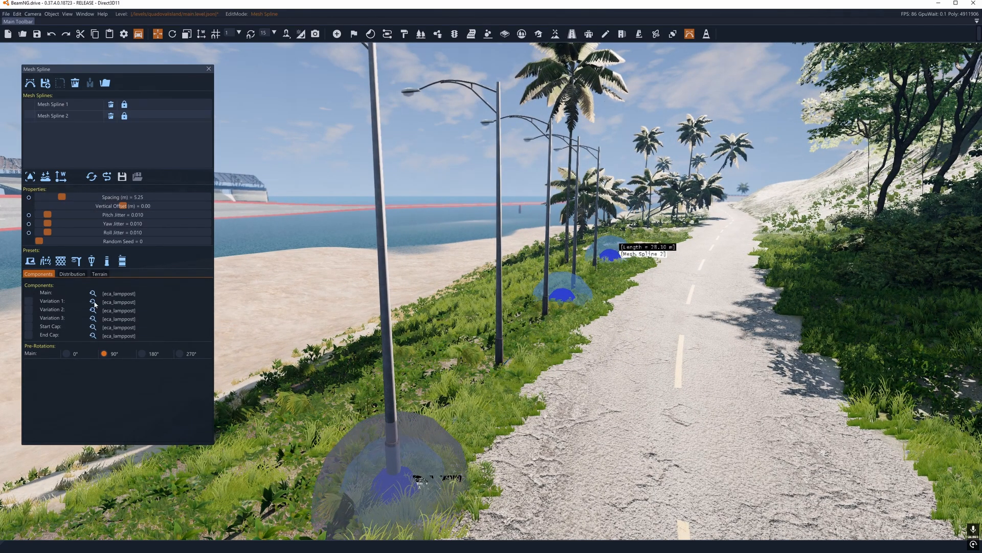
Step: Try the twin-lantern lamp post preset with 5.68 m spacing and the Bollard preset on Mesh Spline 2
click(89, 264)
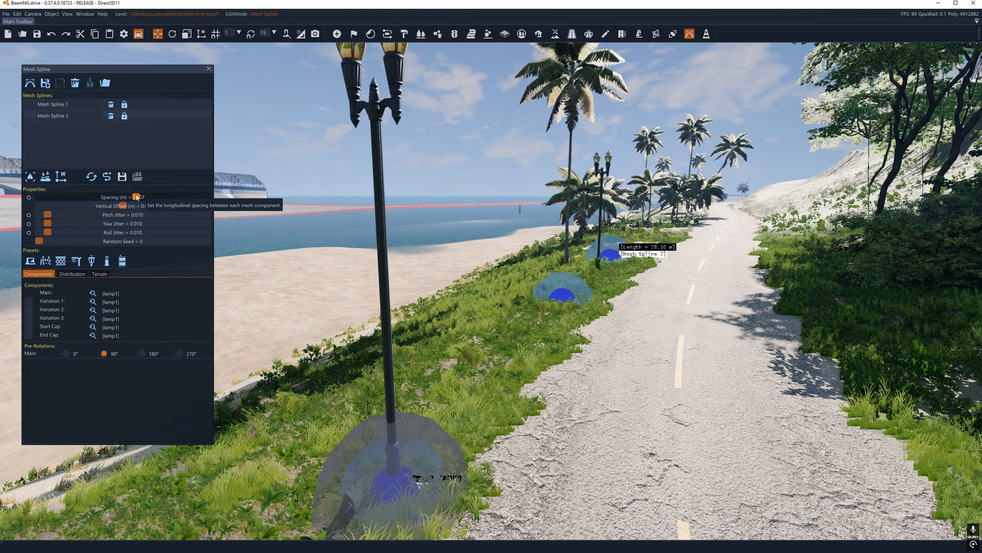
drag(137, 197, 64, 201)
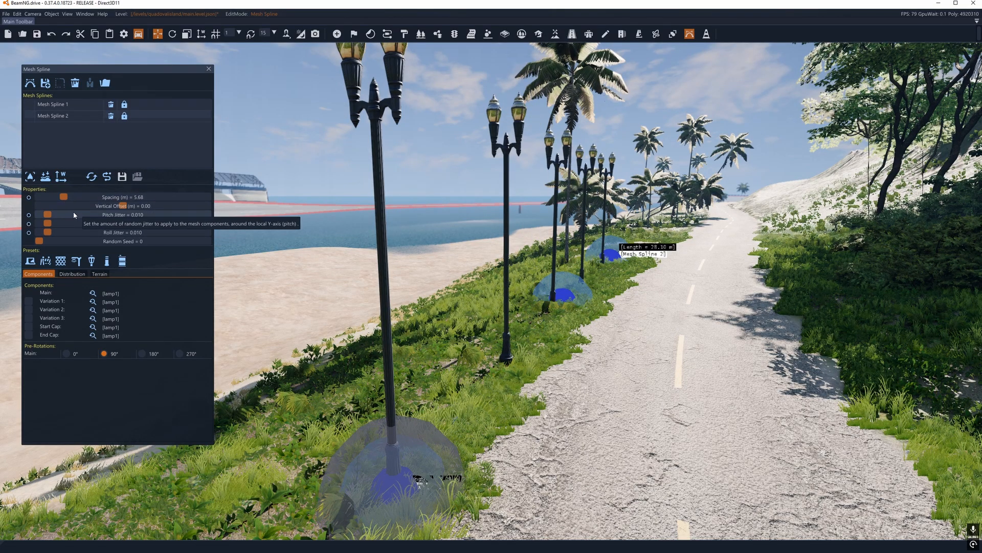
click(111, 260)
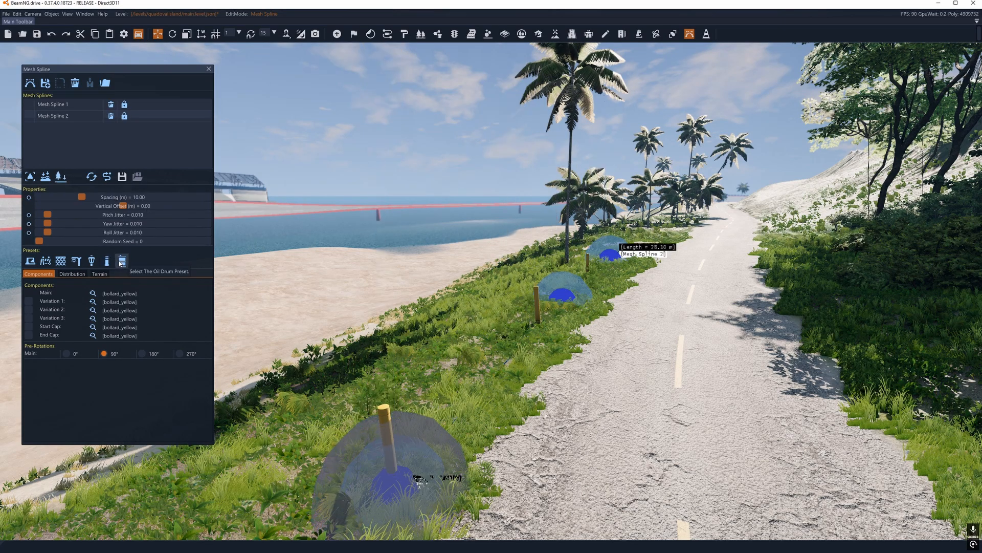
Step: Apply the Oil Drum preset to Mesh Spline 2 and set the main weight of its random distribution to 0.56
right_drag(398, 295, 489, 273)
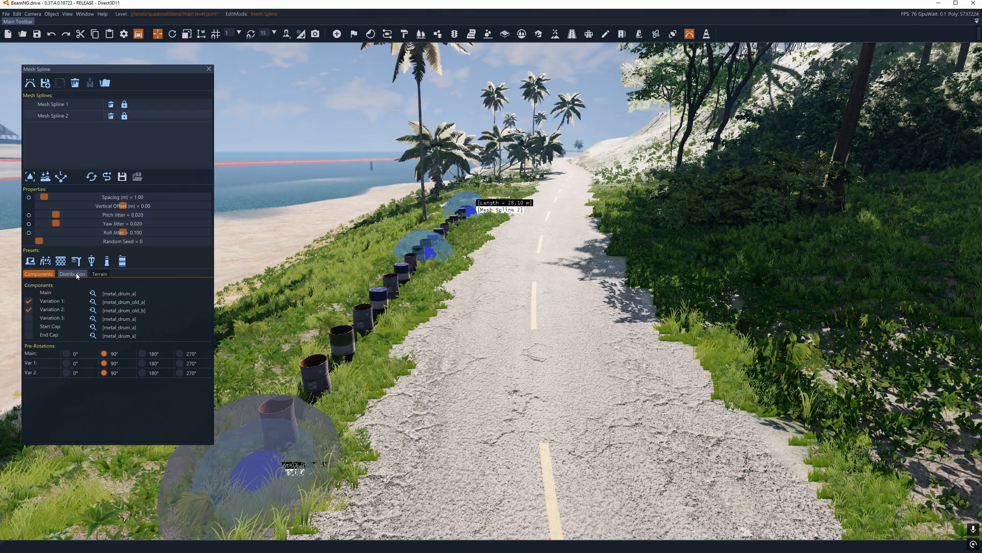
click(77, 274)
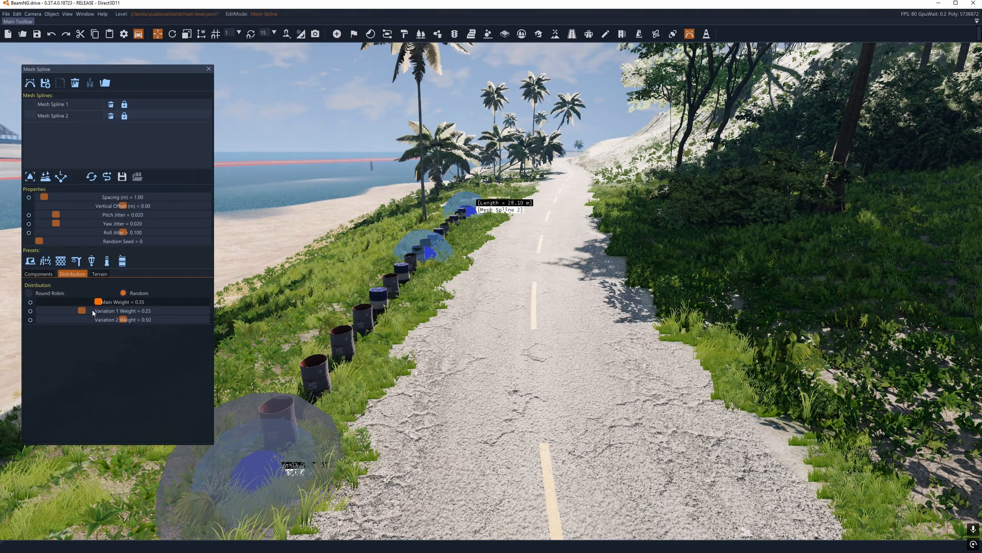
drag(124, 311, 133, 313)
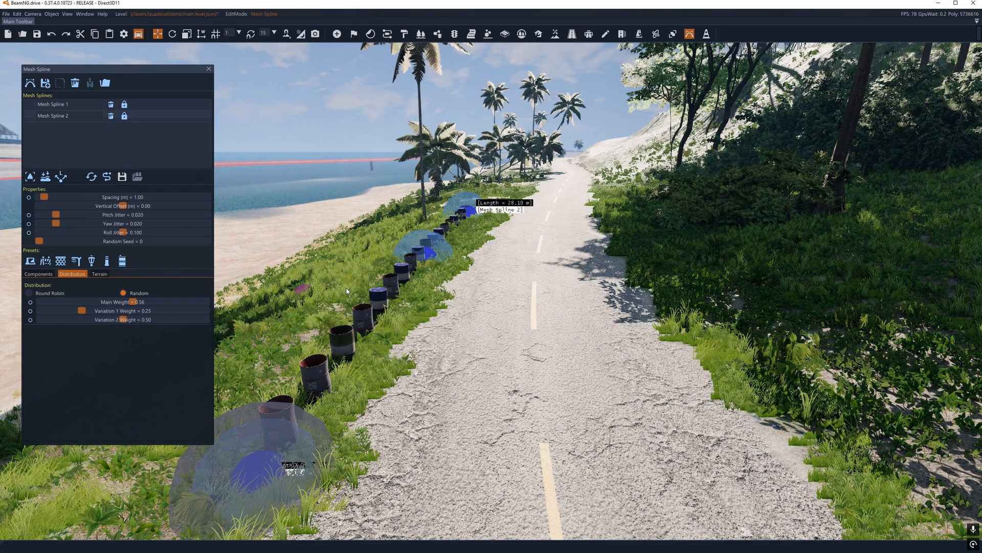
right_drag(346, 292, 215, 279)
key(w)
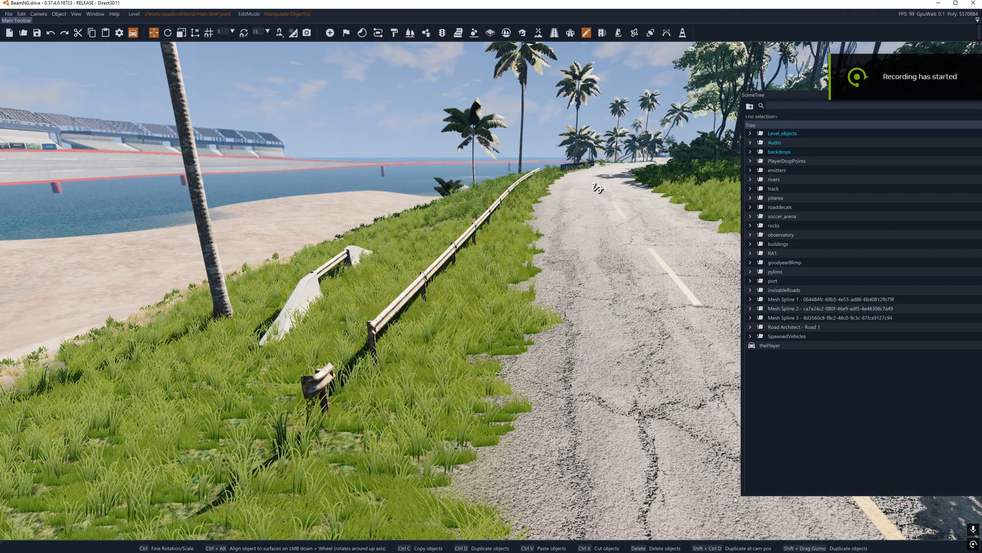
Step: Expand the Mesh Spline 1 group in the scene tree and select all its guardrail meshes to inspect them in the level
click(750, 299)
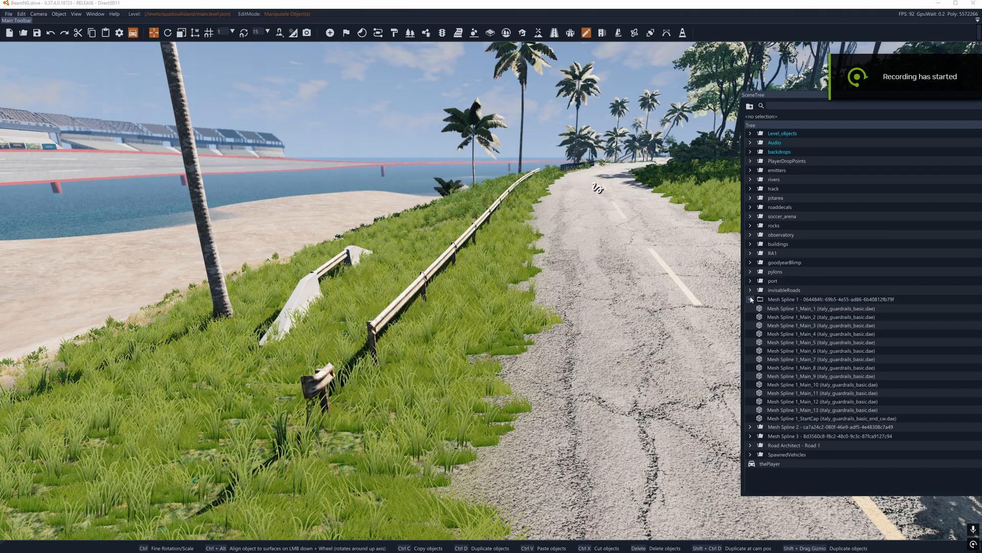
click(788, 309)
shift+click(794, 418)
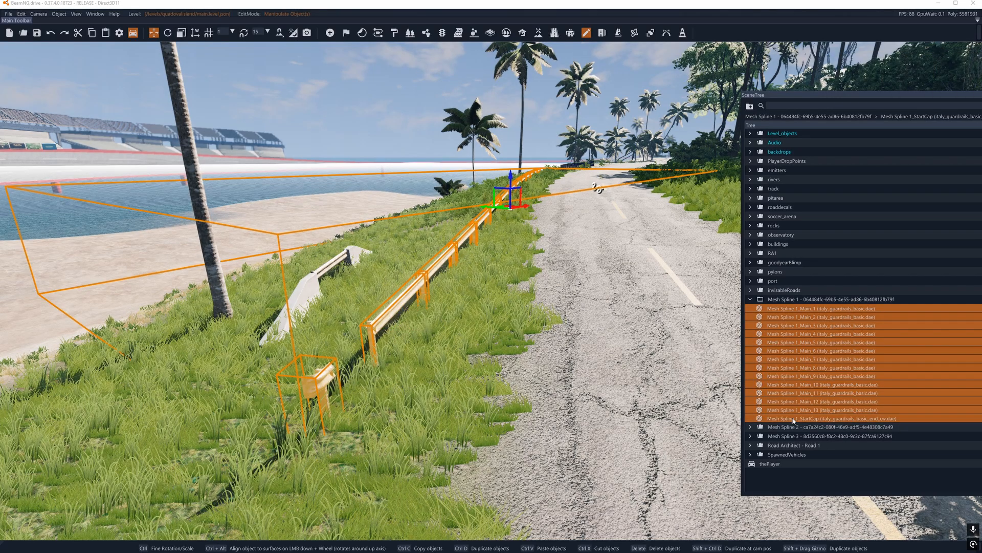
right_drag(494, 348, 358, 438)
key(w)
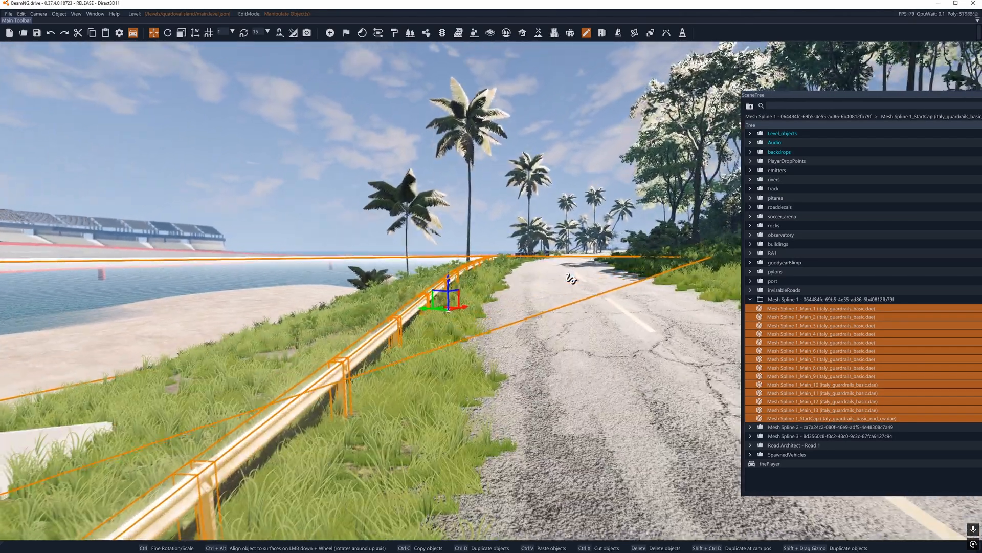
key(s)
key(s)
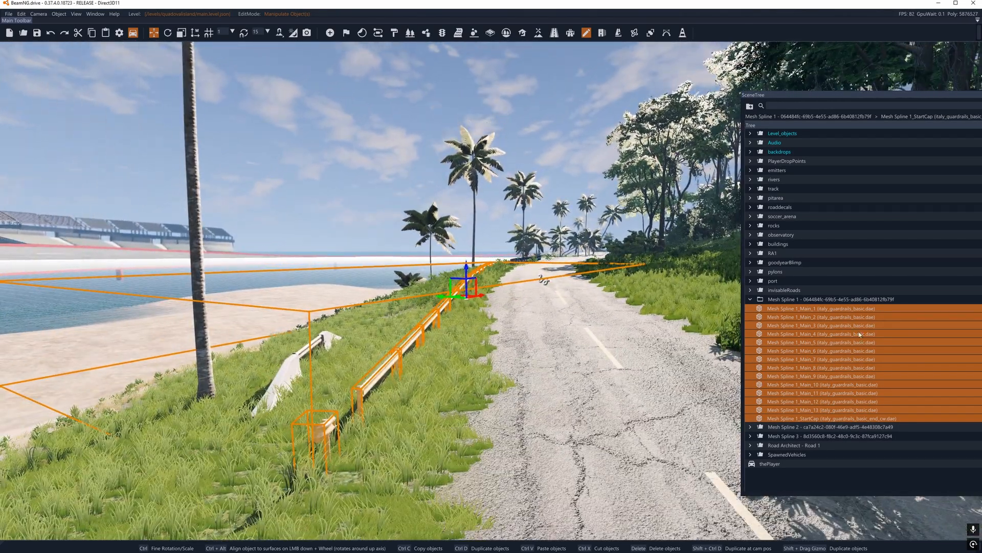
Step: Try raising the single guardrail segment Mesh Spline 1_Main_1, and undo the move
click(325, 425)
click(370, 387)
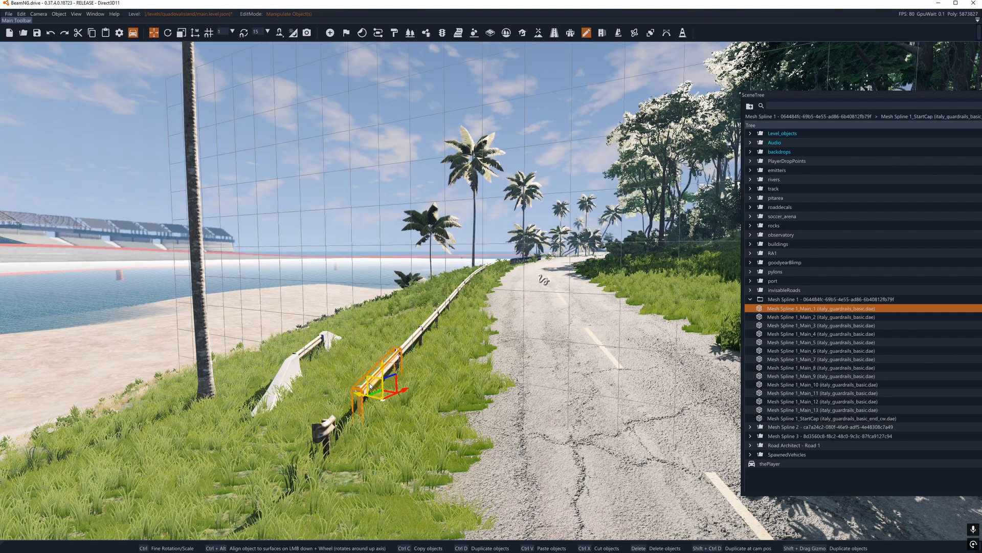
drag(383, 365, 381, 311)
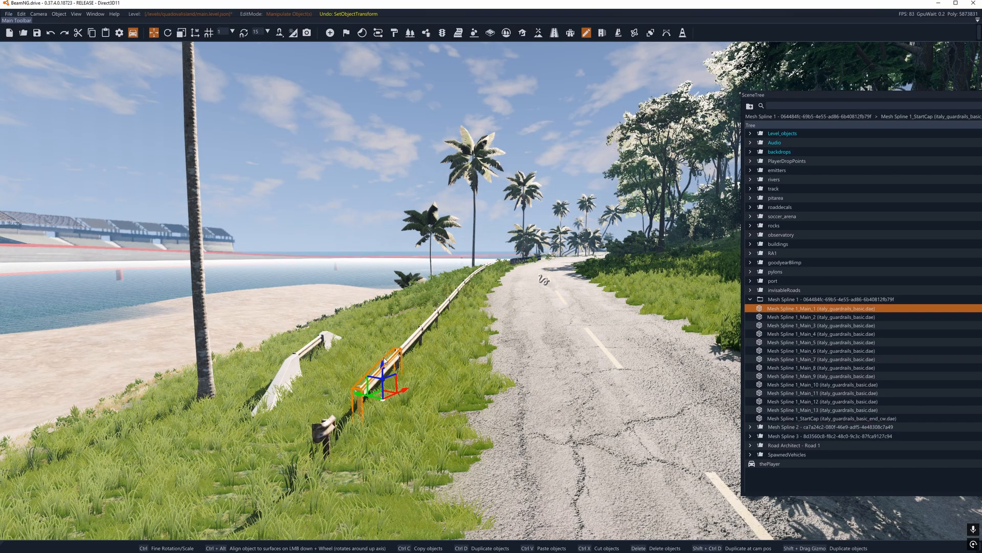
key(w)
key(s)
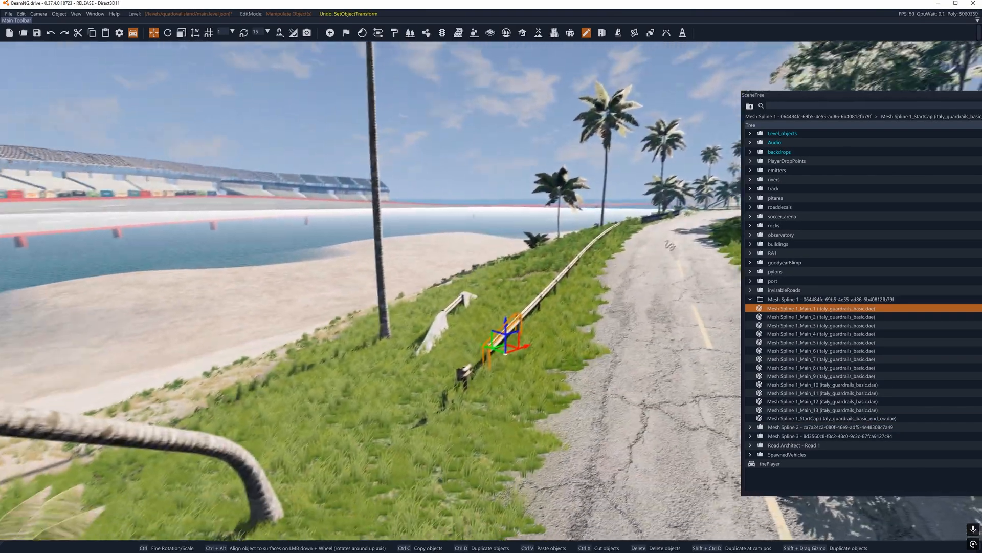
key(w)
Step: Collapse the Mesh Spline 1 group and check the meshes contained in the Mesh Spline 2 and Mesh Spline 3 groups
click(750, 300)
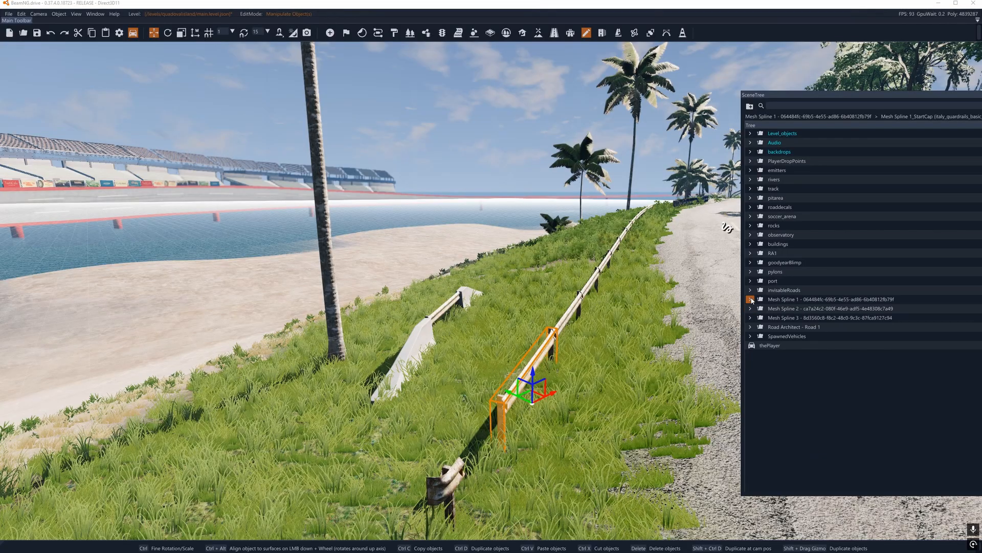
click(751, 308)
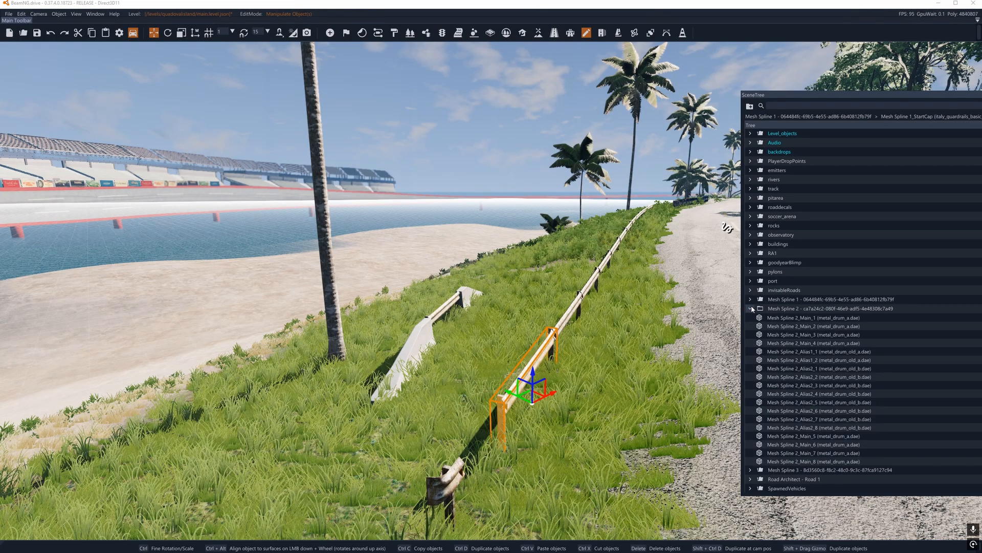
click(751, 309)
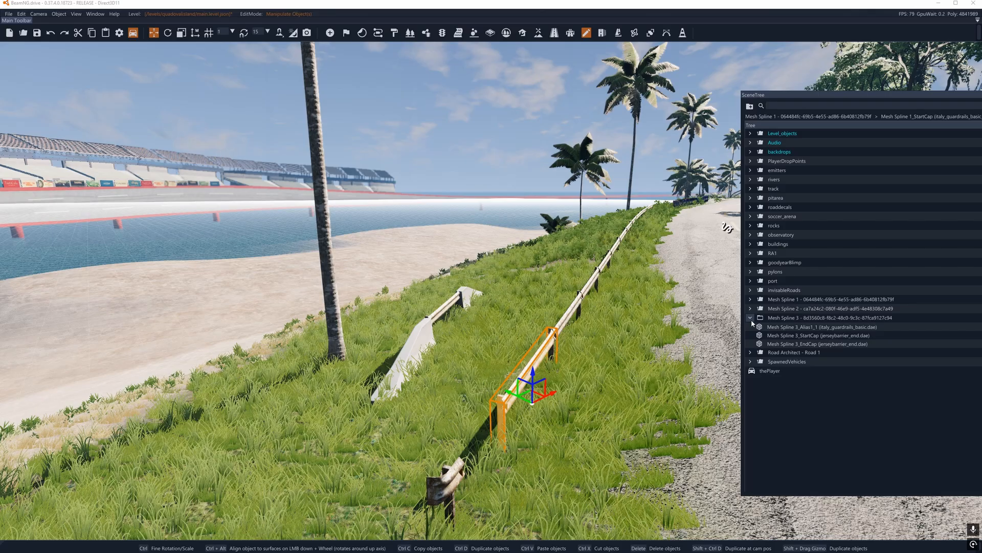
click(750, 318)
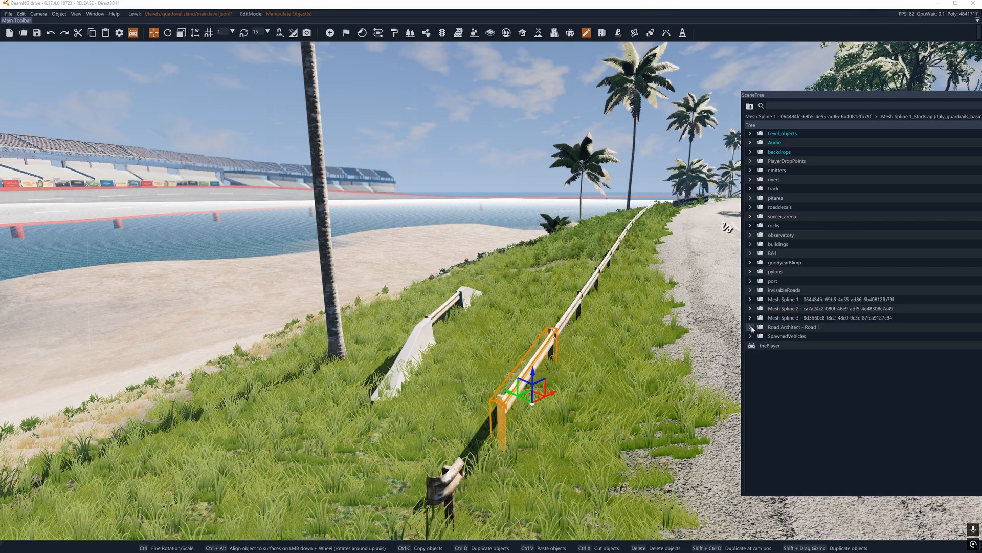
Step: Delete the italy_guardrails_basic.dae meshes 1-1-1 to 1-1-7 from the Road Architect - Road 1 group
click(751, 326)
click(790, 336)
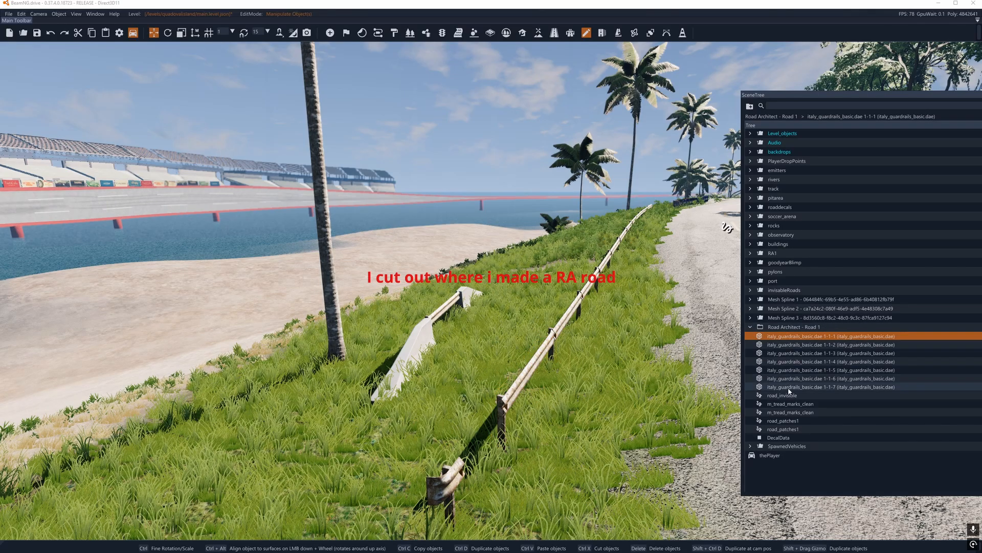
shift+click(788, 389)
key(w)
right_drag(578, 302, 444, 424)
key(w)
key(s)
mouse_move(708, 382)
right_down()
mouse_move(675, 382)
mouse_move(708, 383)
right_up()
key(Delete)
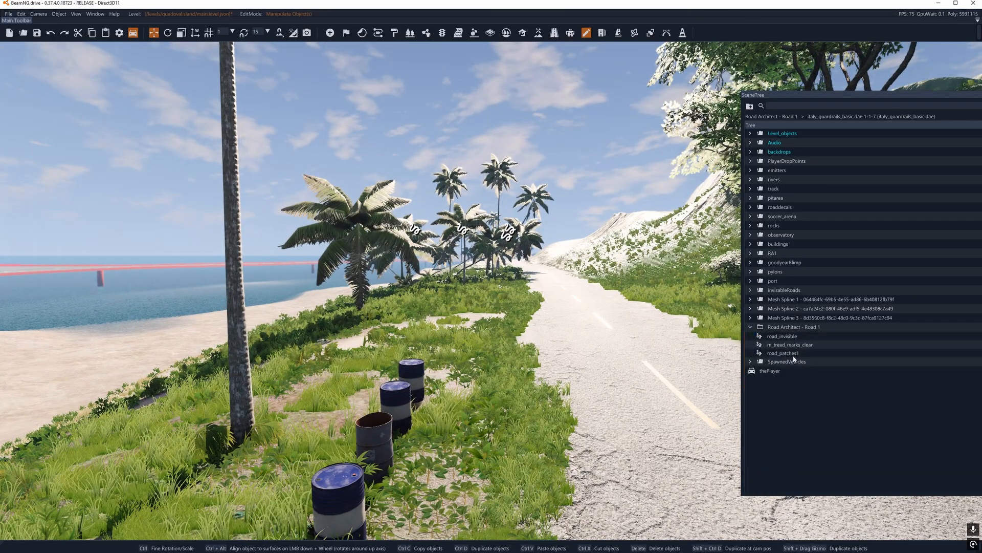
Step: Delete the remaining road_invisible, m_tread_marks_clean and road_patches1 decal roads together with the emptied Road Architect - Road 1 group
click(780, 336)
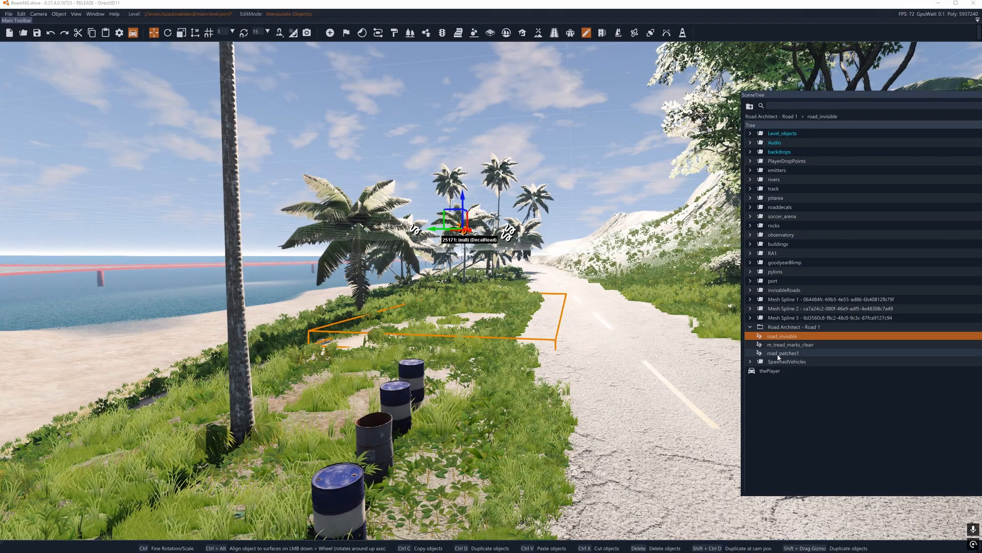
key(Delete)
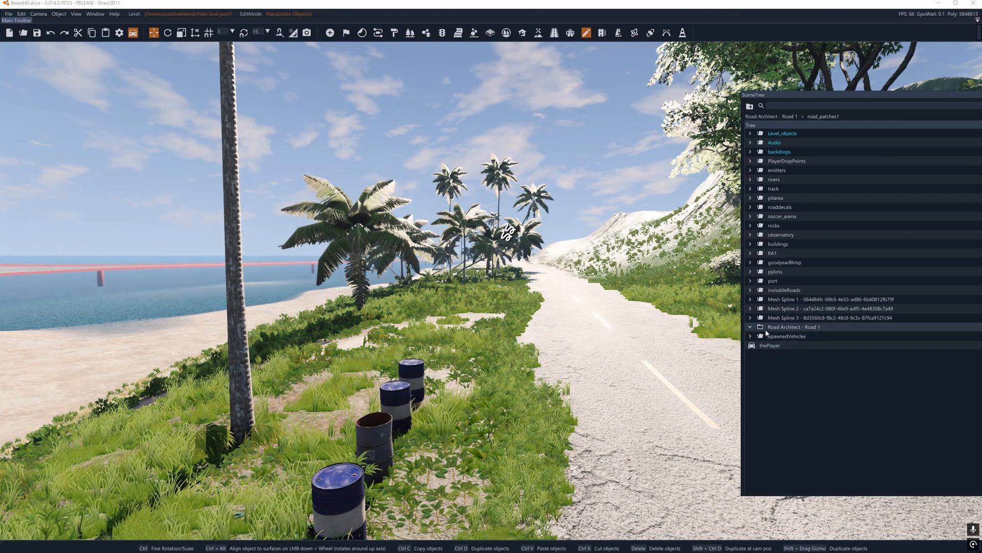
click(773, 328)
key(Delete)
Step: Create a group named Barriers inside the Mesh Spline 1 group
click(798, 299)
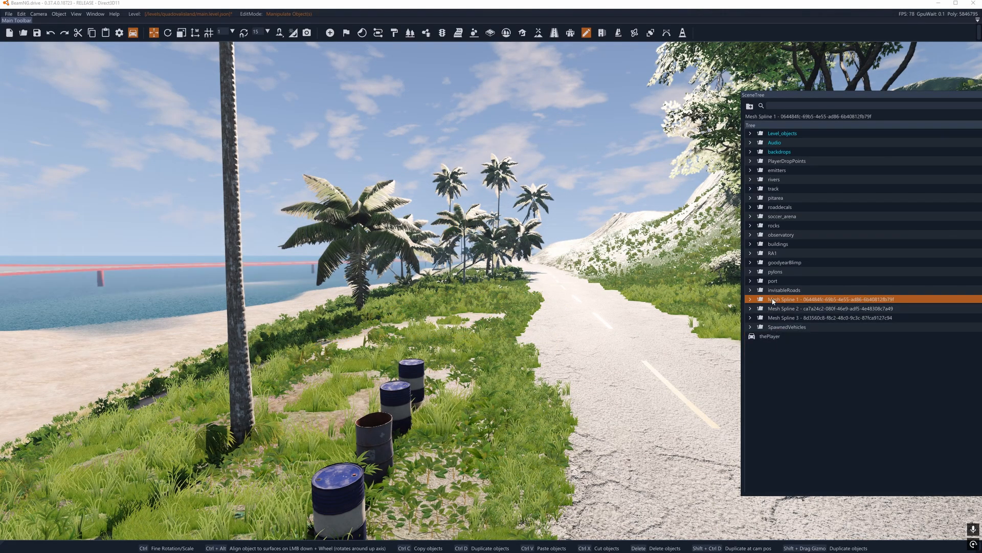
click(801, 309)
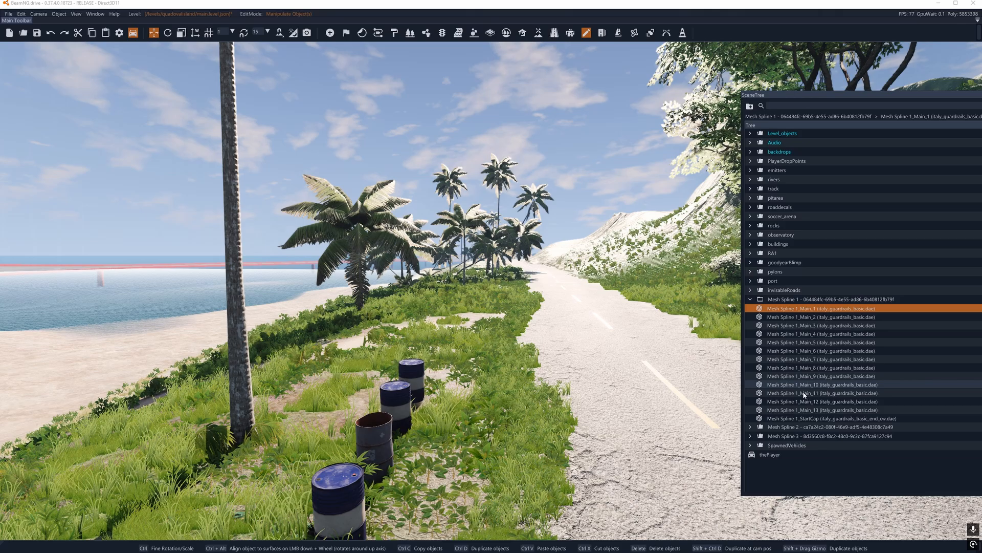
shift+click(803, 419)
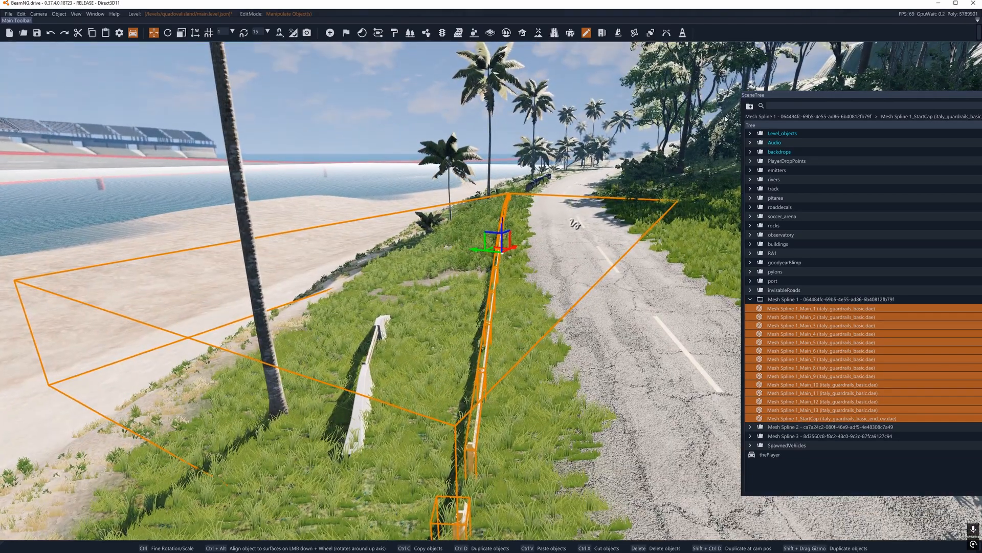
click(750, 106)
double_click(808, 427)
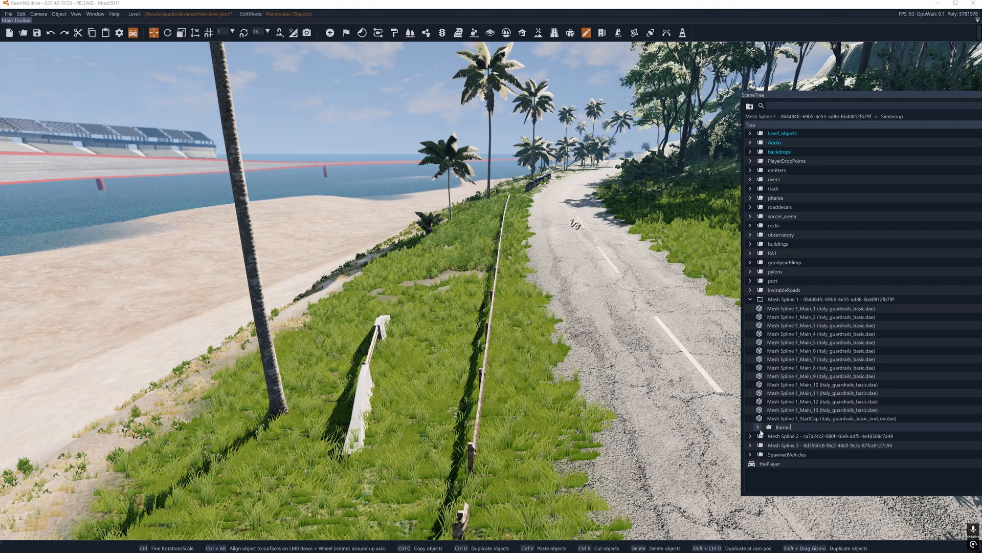
Step: Move all the Mesh Spline 1 guardrail meshes, including the start cap, into the Barriers group and collapse it
click(802, 308)
shift+click(803, 418)
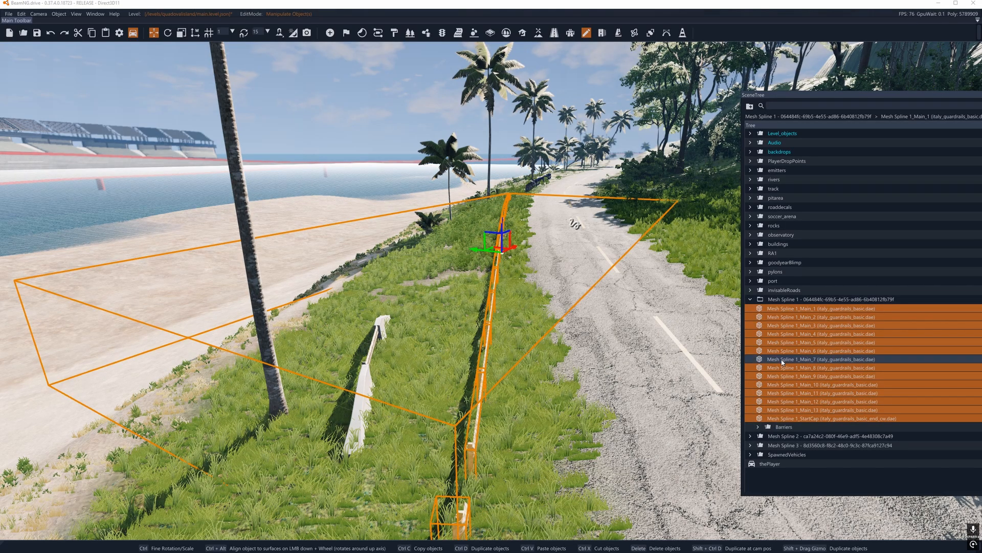
drag(785, 424, 785, 427)
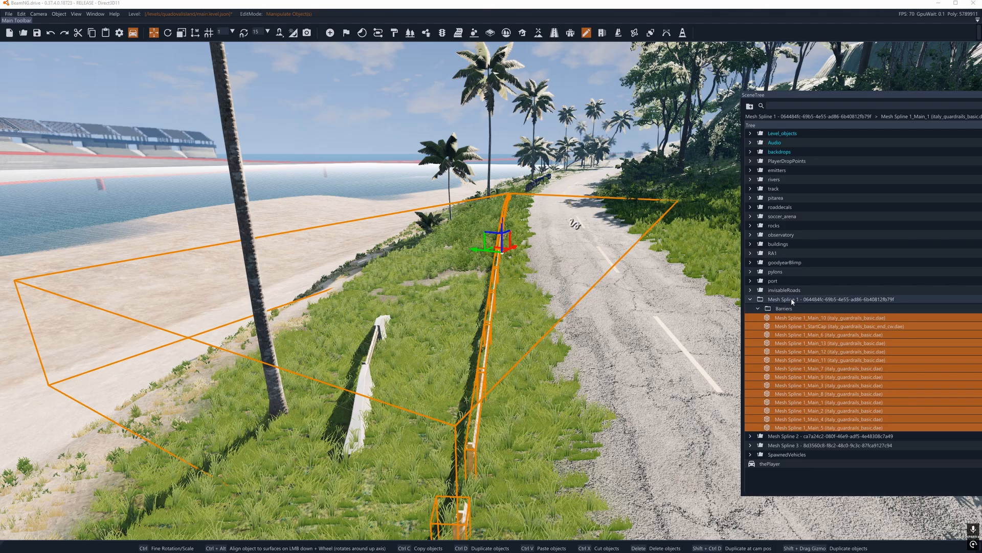
click(758, 309)
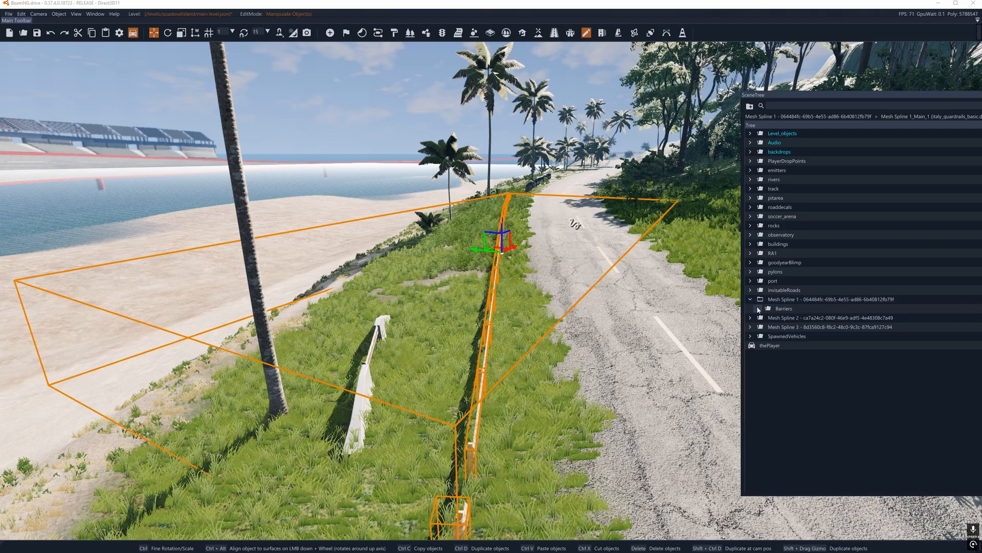
Step: Move the Barriers group out to the scene tree's root level and delete the emptied Mesh Spline 1 group
click(759, 301)
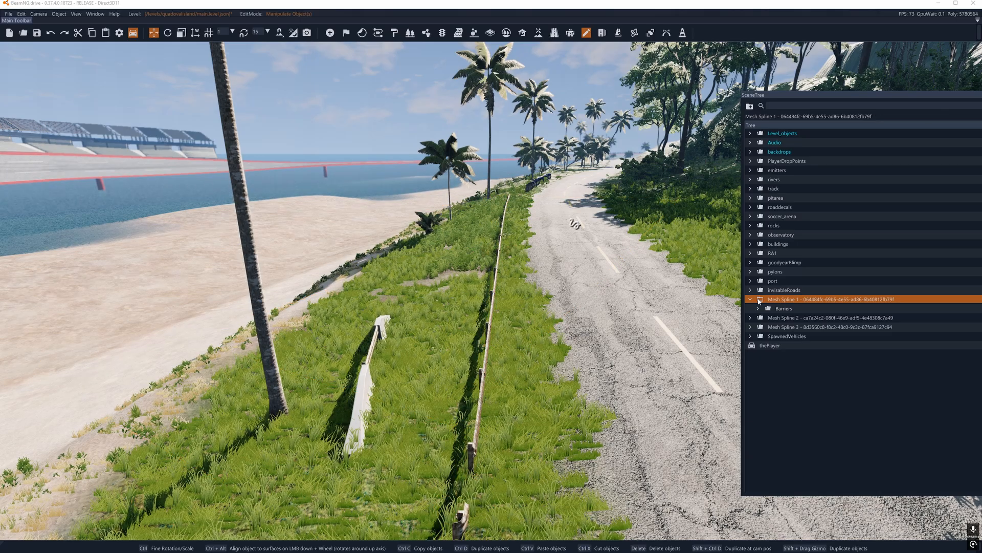
click(768, 308)
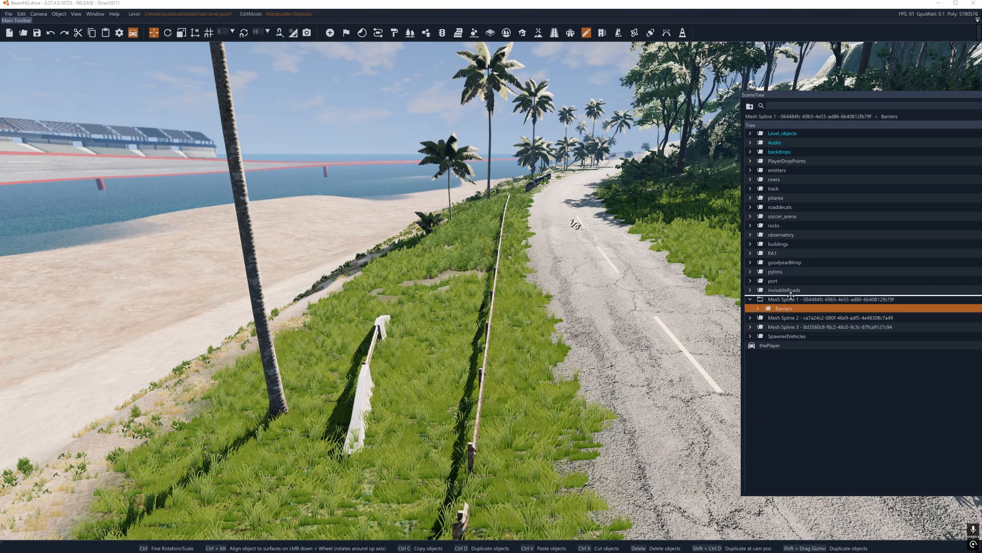
drag(790, 296, 790, 297)
click(768, 309)
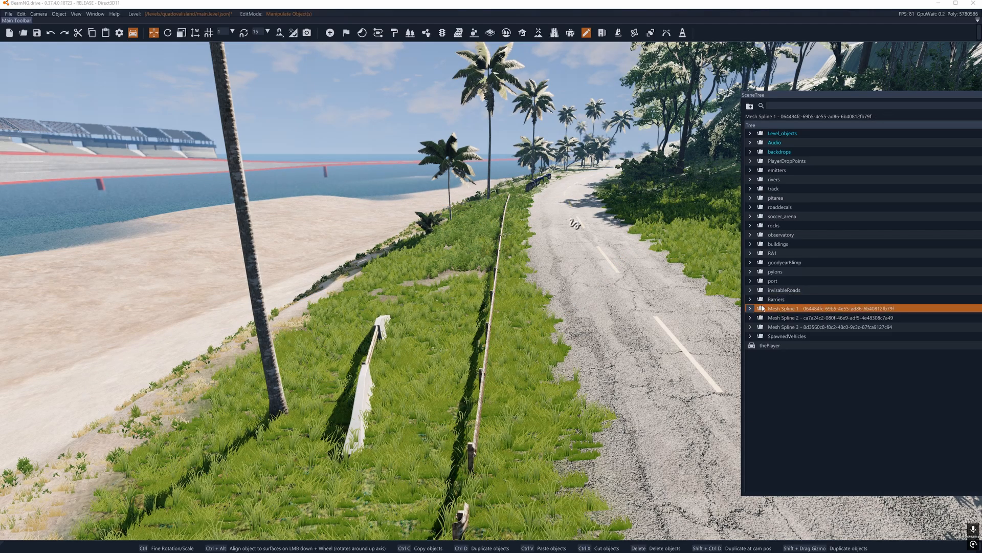
key(Delete)
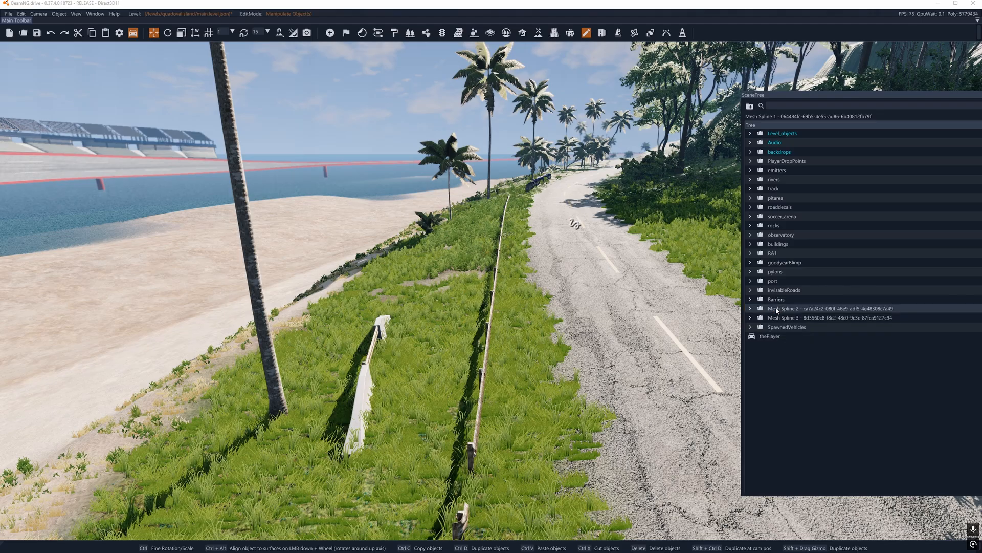
Step: Move all the metal drum meshes from the Mesh Spline 2 group into the Barriers group
click(753, 307)
click(753, 308)
click(788, 318)
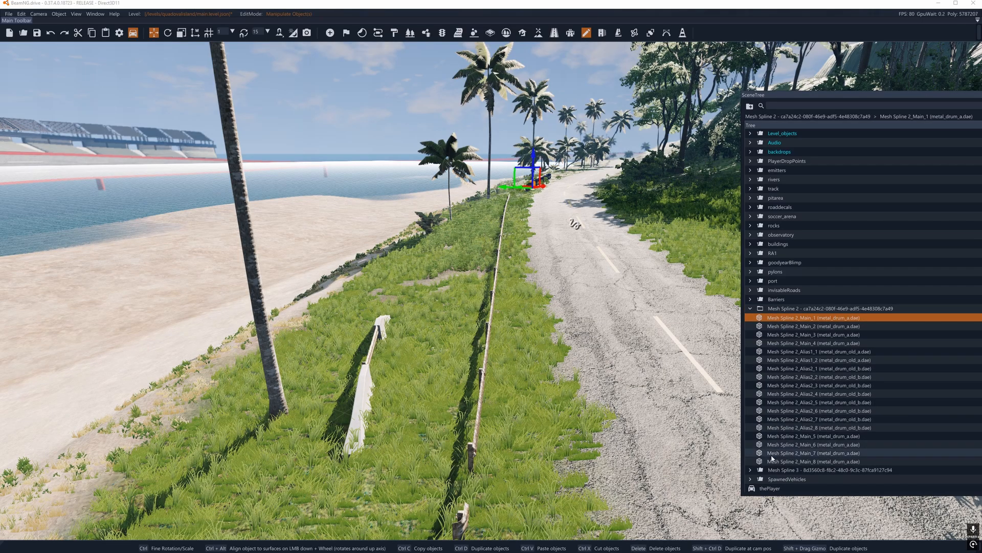
shift+click(782, 424)
drag(783, 389, 786, 300)
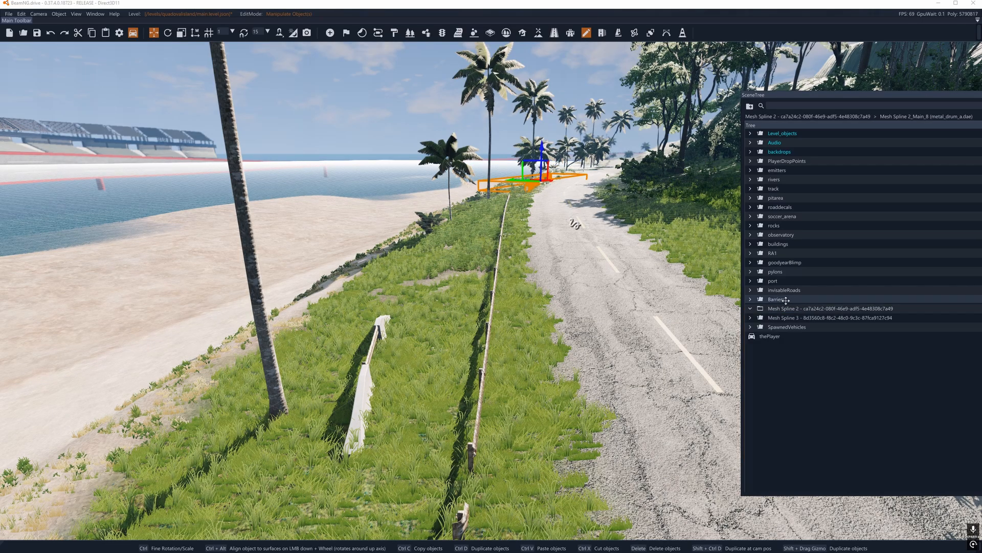
click(751, 300)
click(751, 300)
Step: Move the guardrail and both jersey barrier caps from the Mesh Spline 3 group into the Barriers group
click(751, 317)
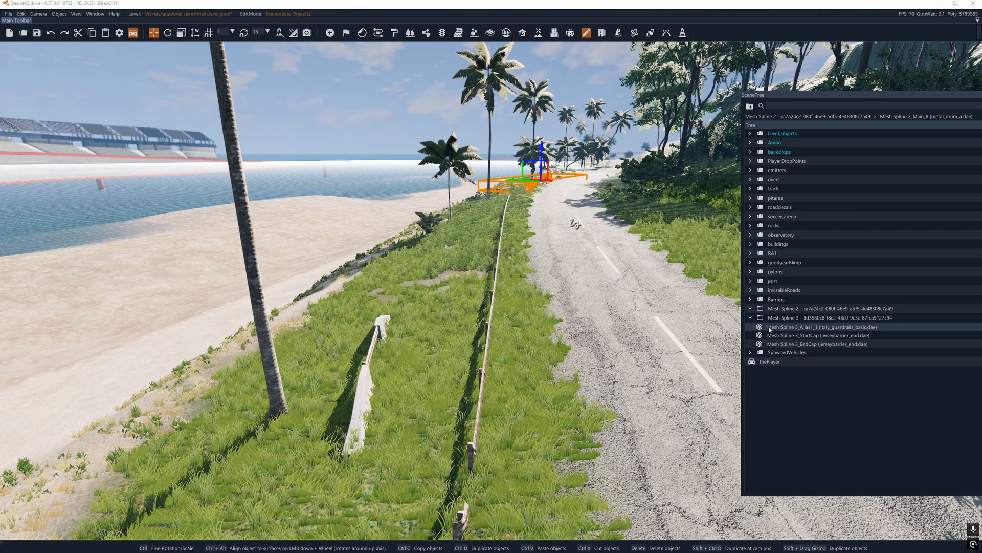
click(787, 328)
shift+click(783, 344)
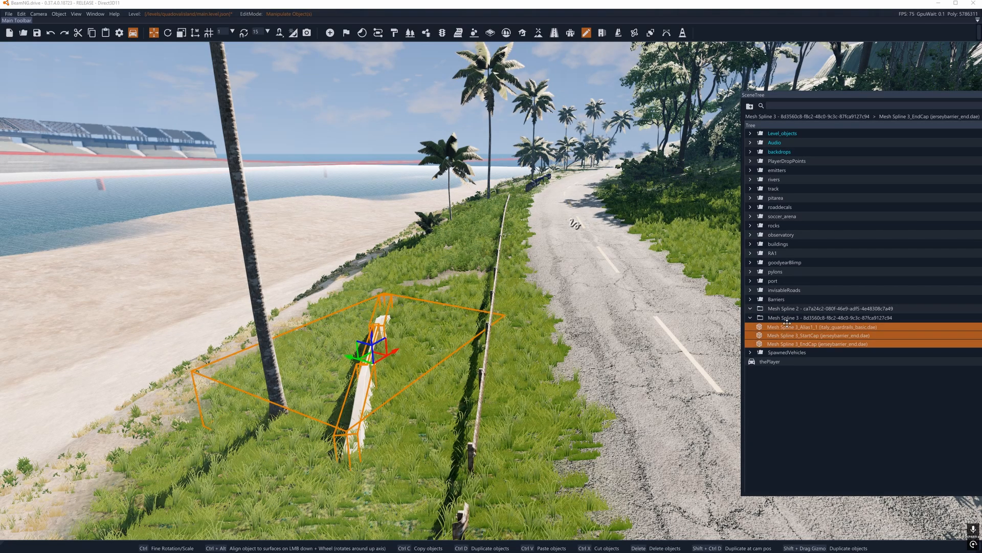
drag(786, 322, 767, 302)
click(750, 299)
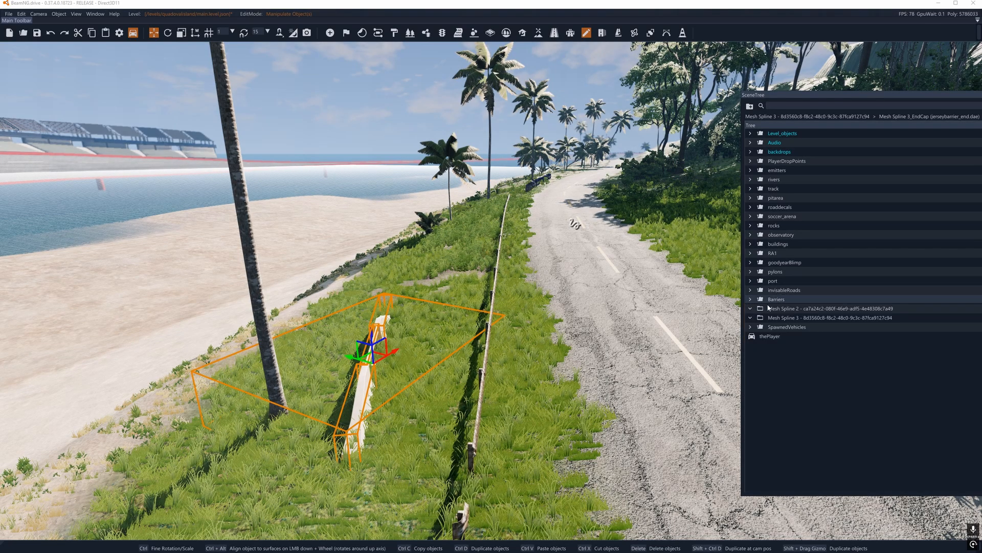
Step: Delete the emptied Mesh Spline 2 and Mesh Spline 3 groups
click(784, 309)
key(Delete)
click(784, 310)
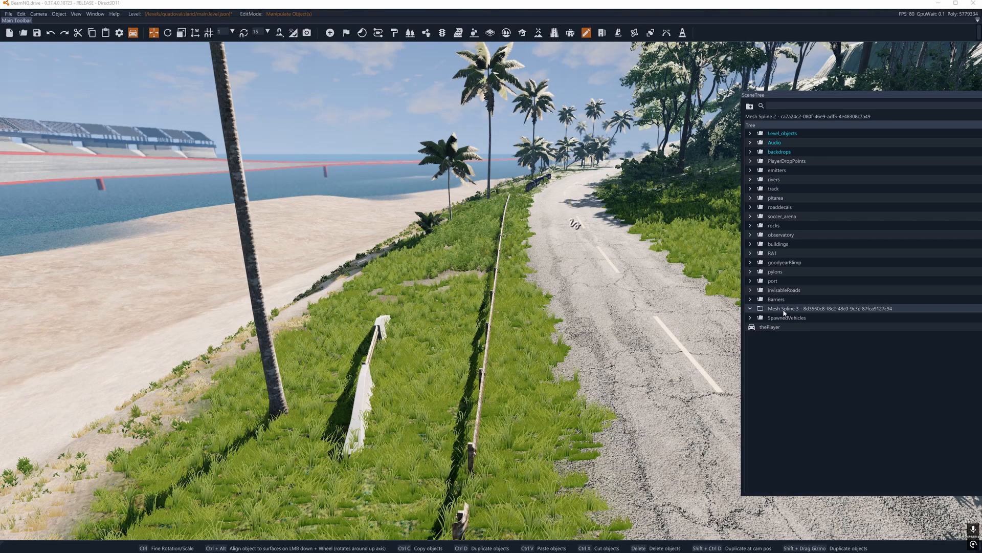
key(Delete)
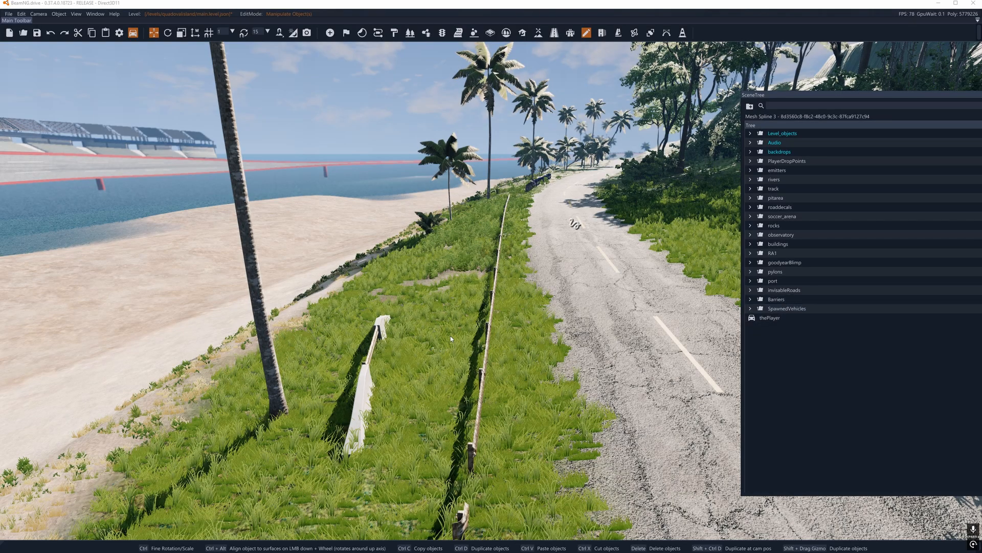
Step: Look over the guardrail and metal drums beside the road, and briefly open the Drive Path Editor
right_drag(451, 336, 378, 328)
key(d)
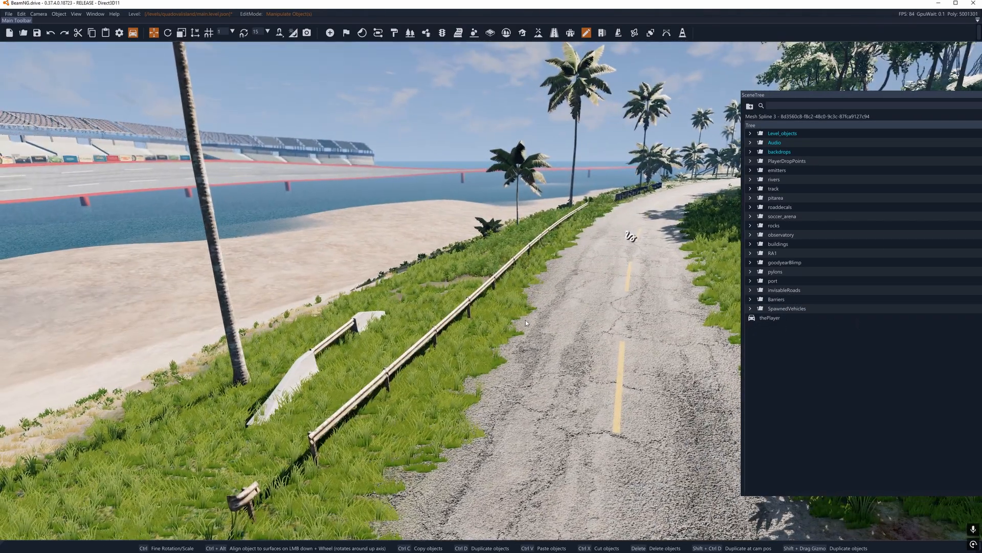
key(w)
right_drag(526, 323, 616, 313)
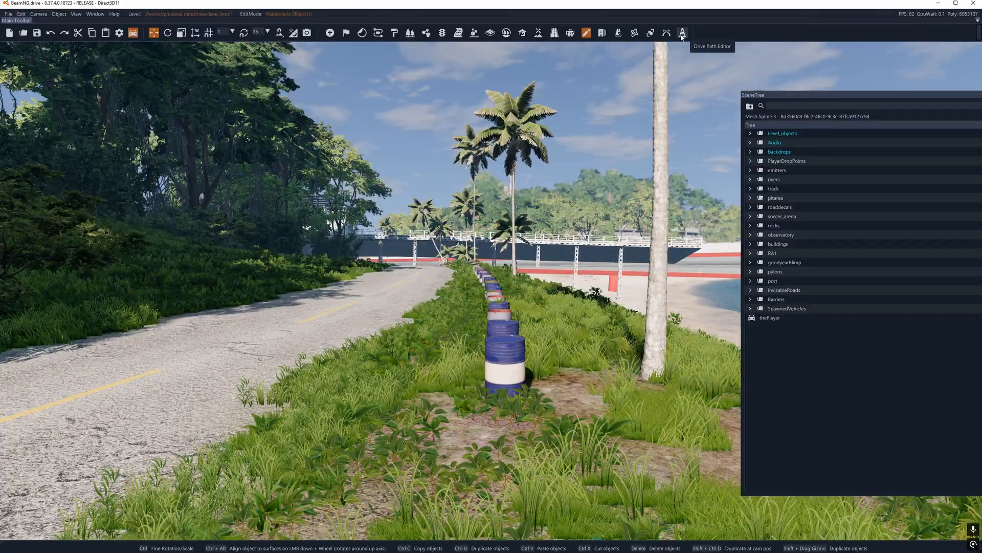
click(682, 33)
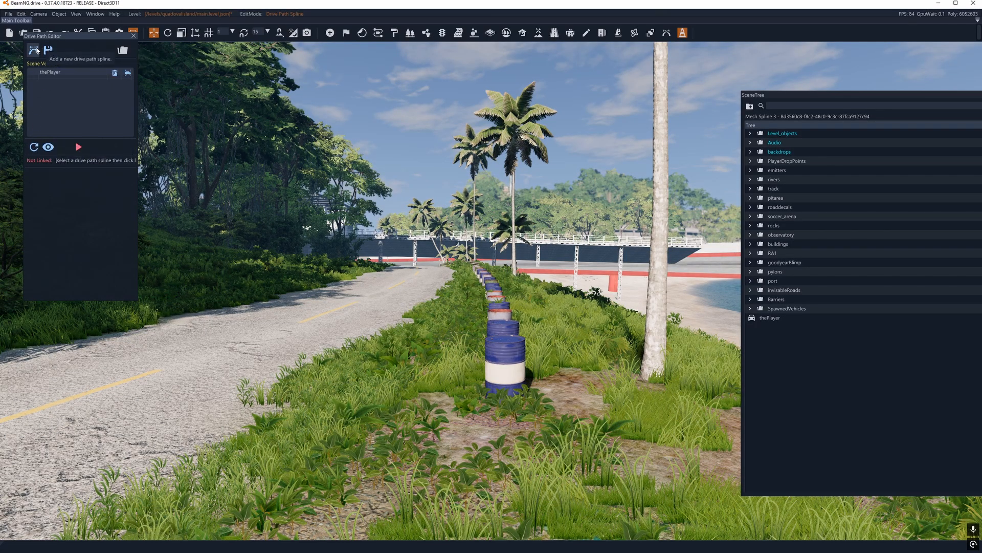
click(132, 36)
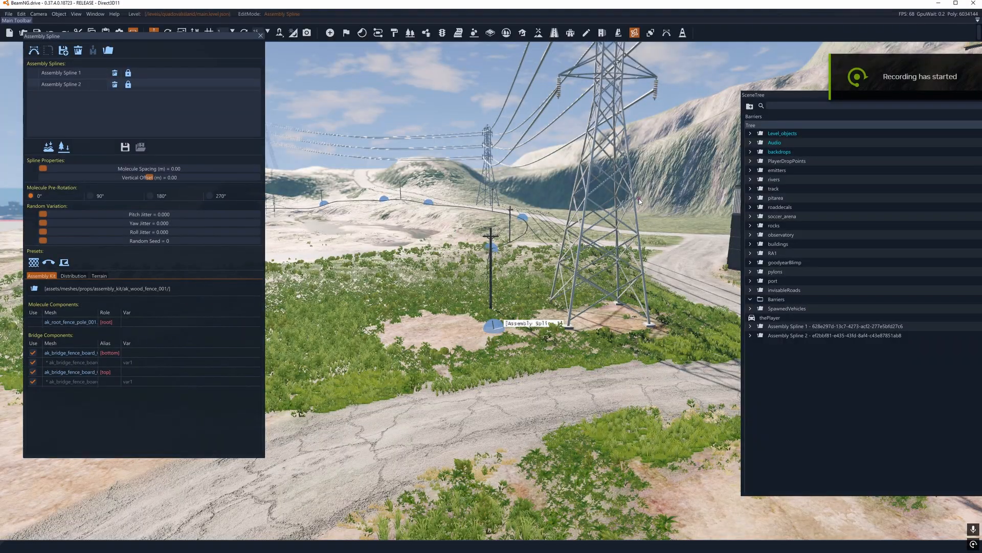
Step: Select Assembly Spline 1 and examine its wooden poles and nodes near the pylon
key(w)
right_drag(534, 253, 588, 266)
key(s)
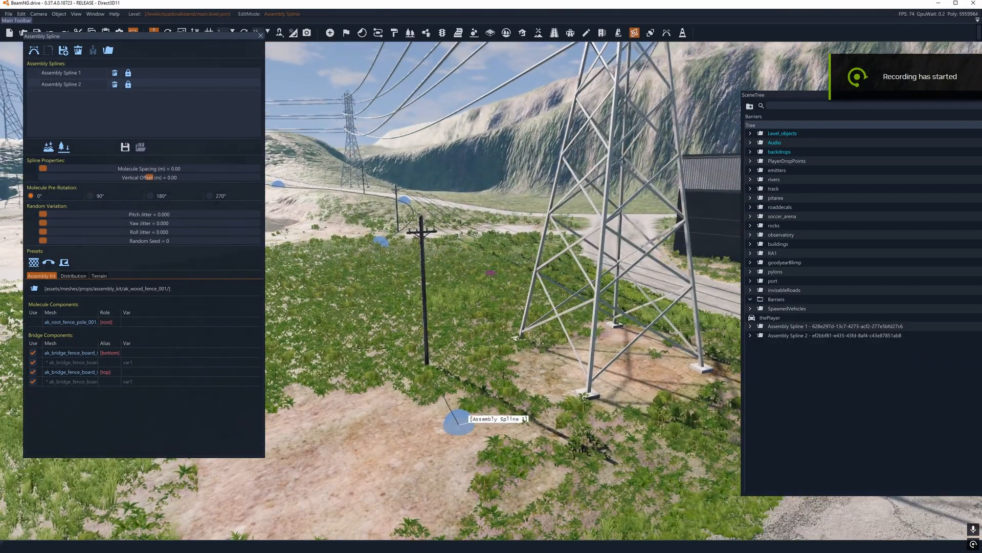
click(33, 75)
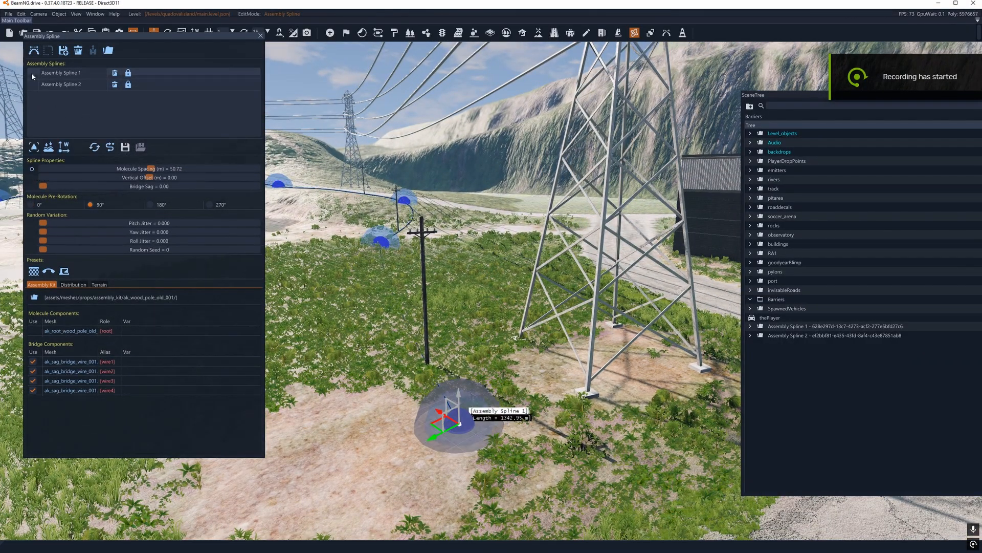
key(w)
right_drag(371, 259, 434, 276)
key(a)
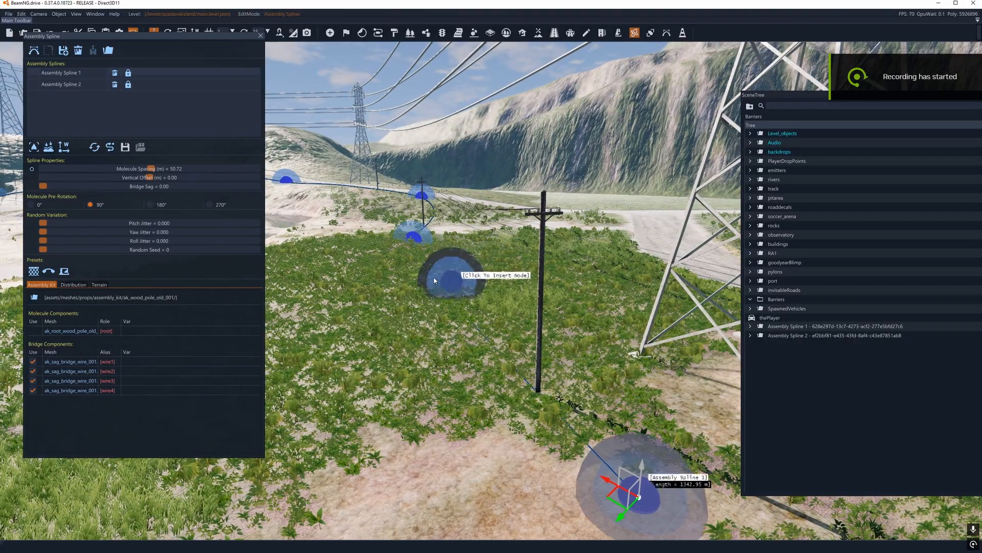
Step: Select Assembly Spline 2 and place its first two nodes beyond the road, making a wooden fence about 22.6 m long
click(33, 85)
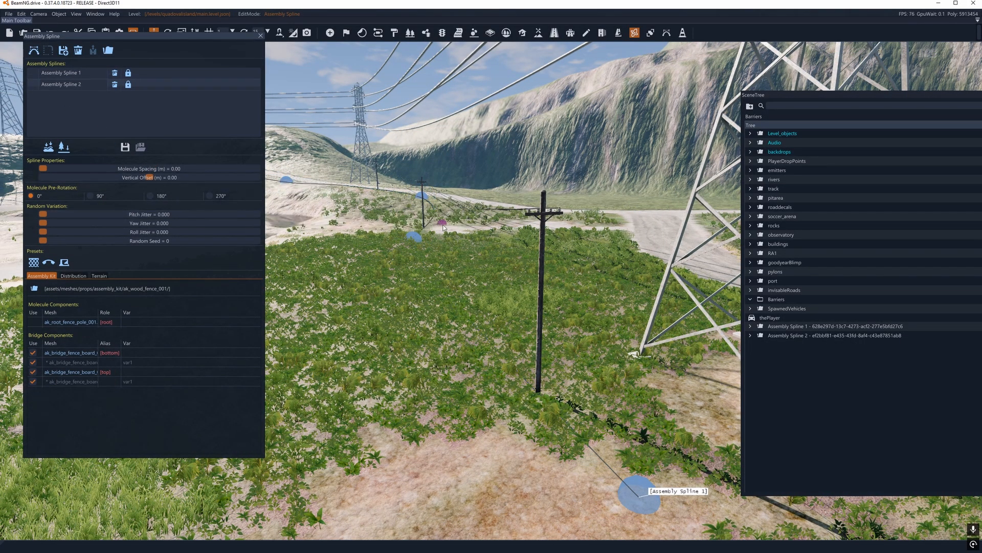
key(d)
right_drag(443, 227, 431, 265)
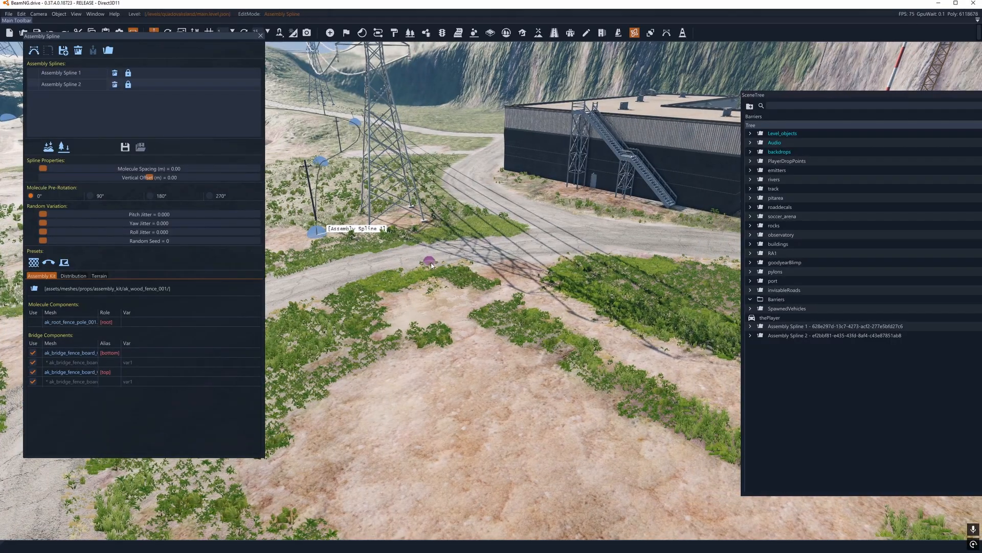
click(430, 264)
click(674, 343)
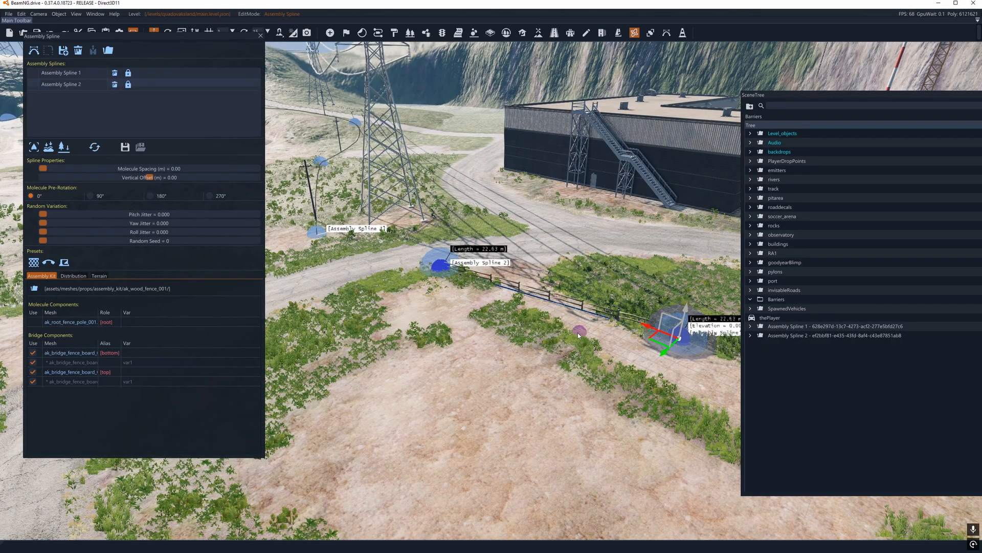
Step: Apply the old wooden power pole preset, using the ak_wood_pole_old_001 assembly kit, to Assembly Spline 2
key(d)
click(49, 262)
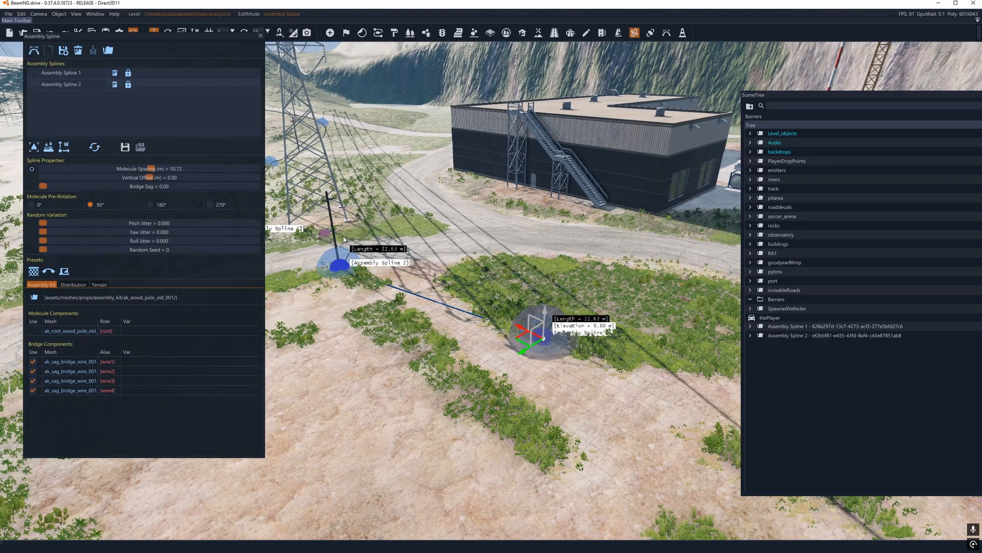
right_drag(421, 327, 379, 322)
key(s)
key(d)
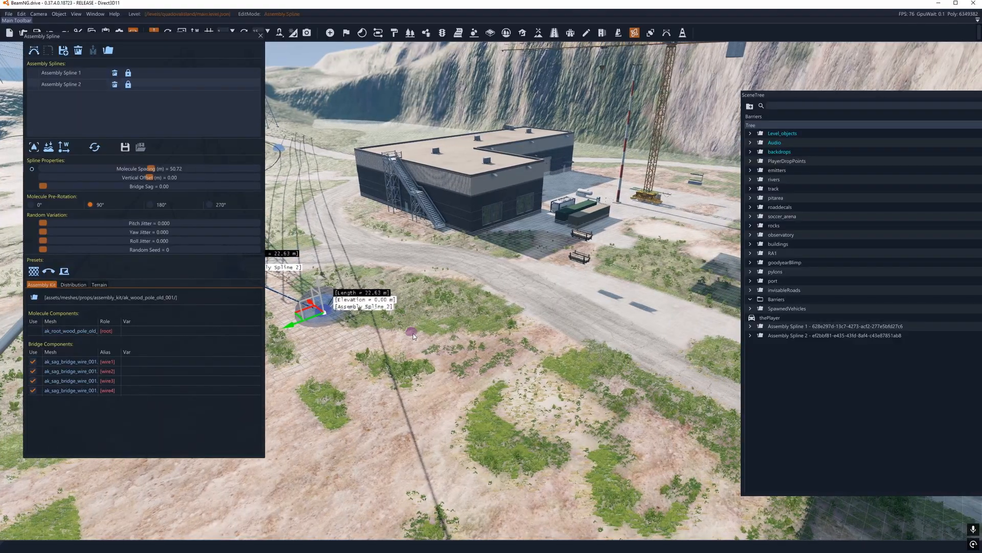
Step: Extend Assembly Spline 2 with five more nodes past the storage tank along the road, to about 134 m in length
click(455, 335)
key(s)
key(d)
click(551, 384)
key(s)
key(d)
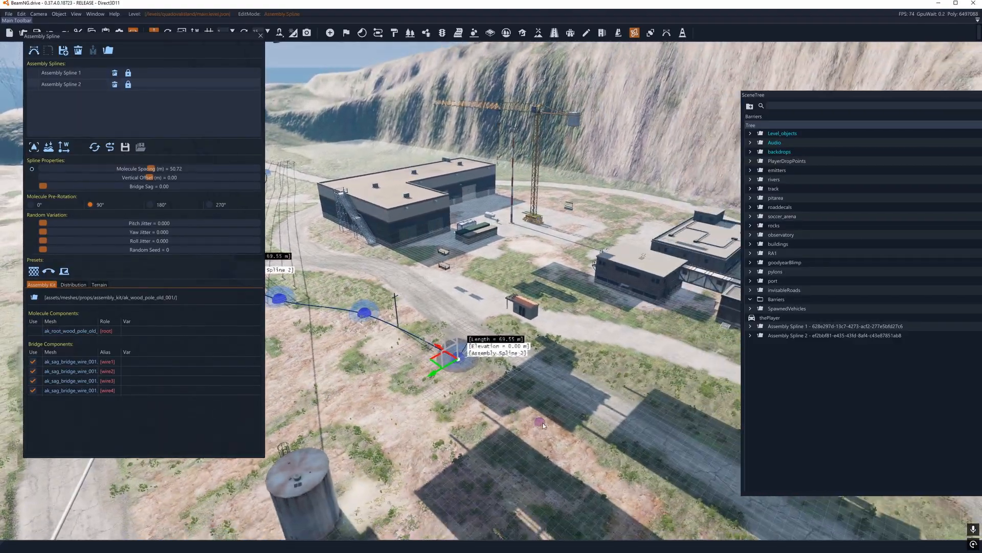
click(570, 415)
key(s)
key(d)
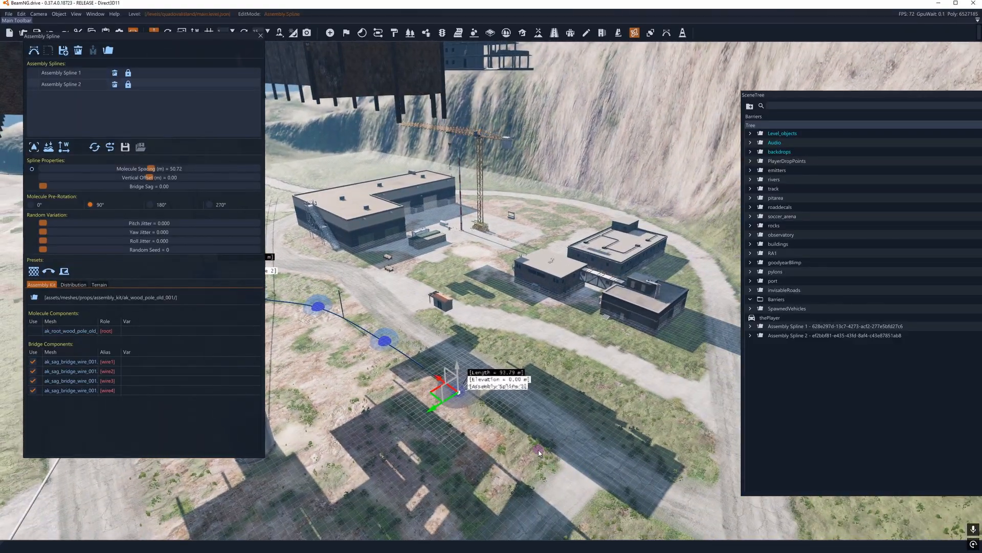
click(539, 451)
key(s)
key(d)
click(555, 464)
Step: Examine the pole line of Assembly Spline 2 from one end to the other
key(w)
right_drag(555, 464, 476, 512)
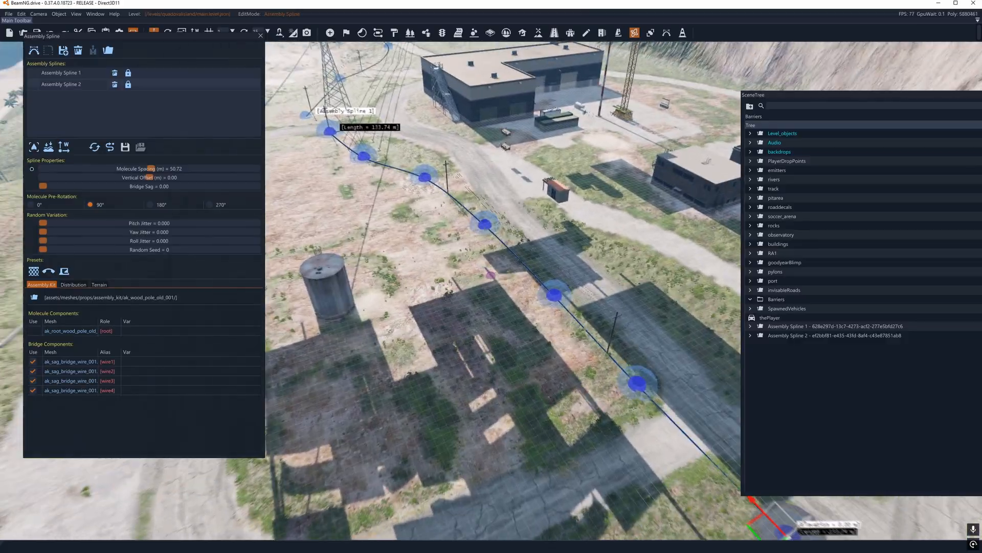
key(w)
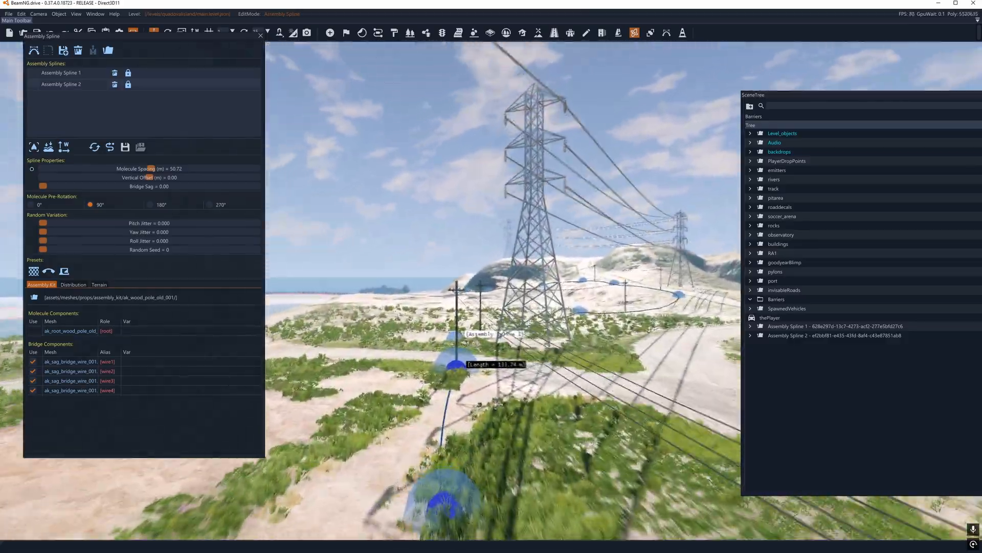
key(w)
key(s)
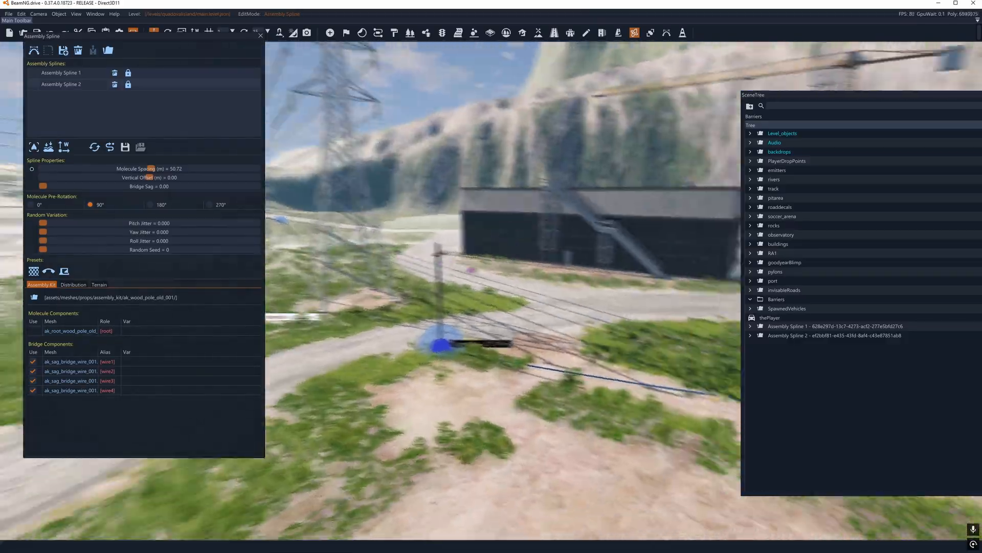
key(s)
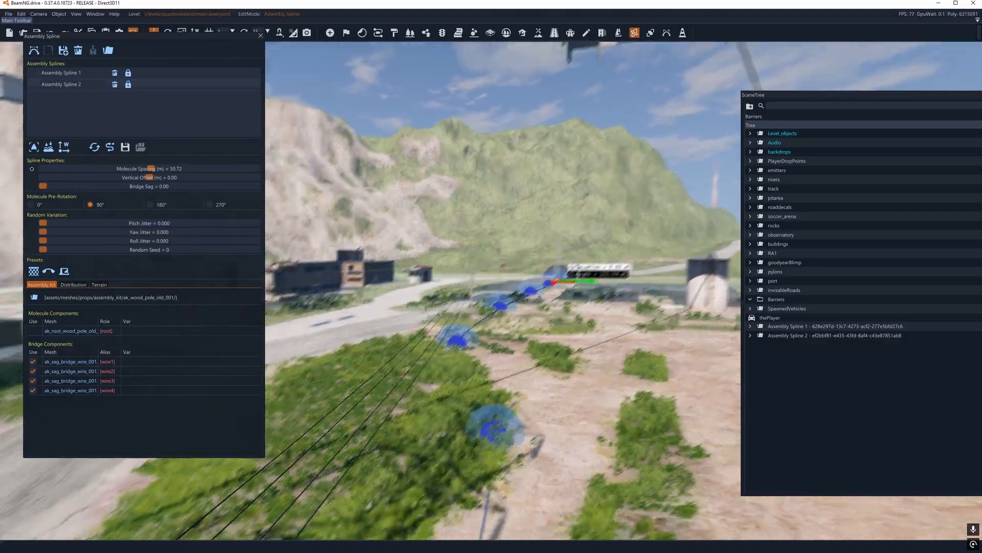
key(w)
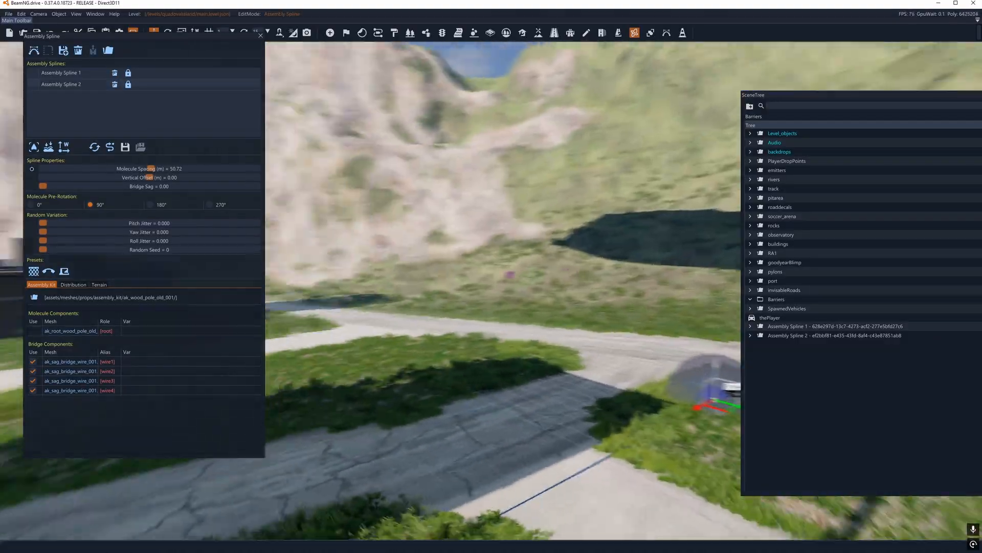
key(s)
key(d)
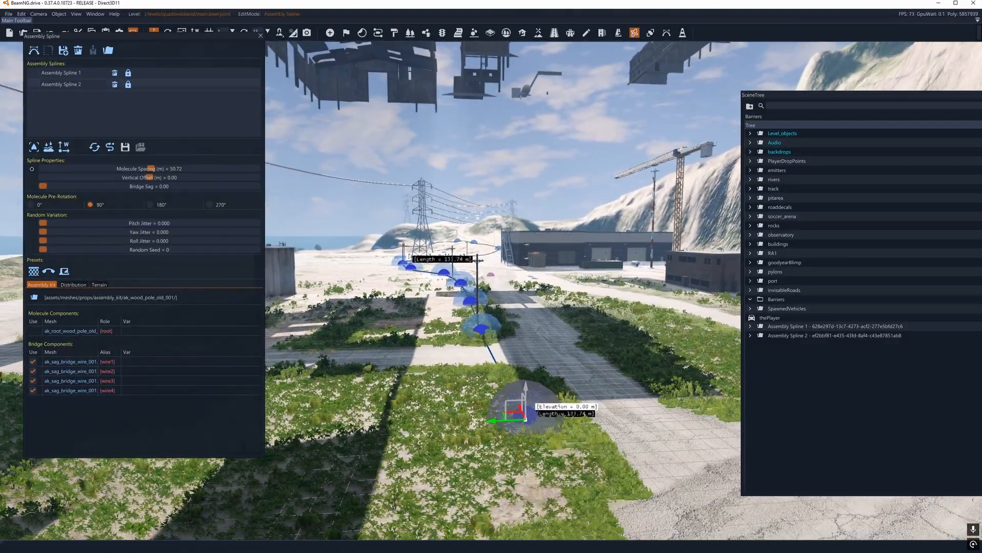